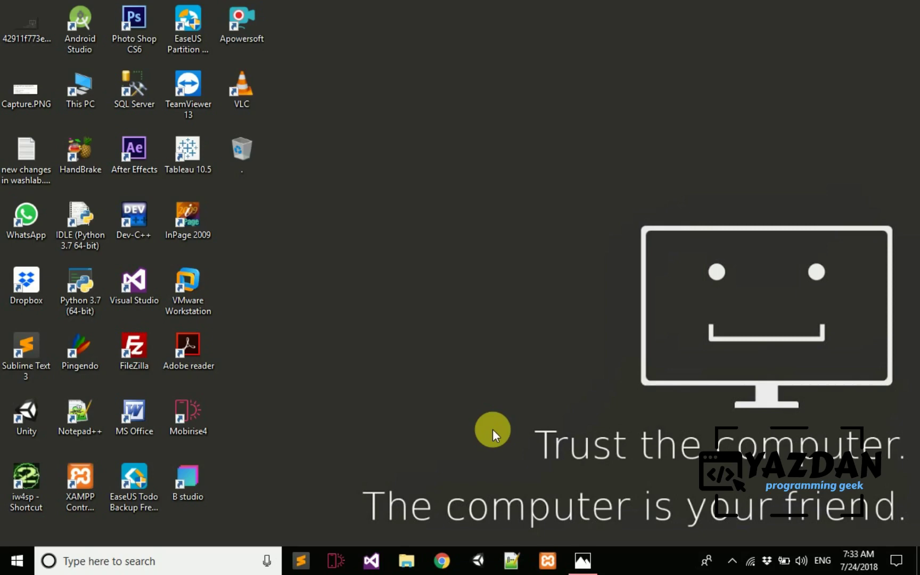
- Refresh the Windows desktop three times from its right-click menu
right_click(536, 77)
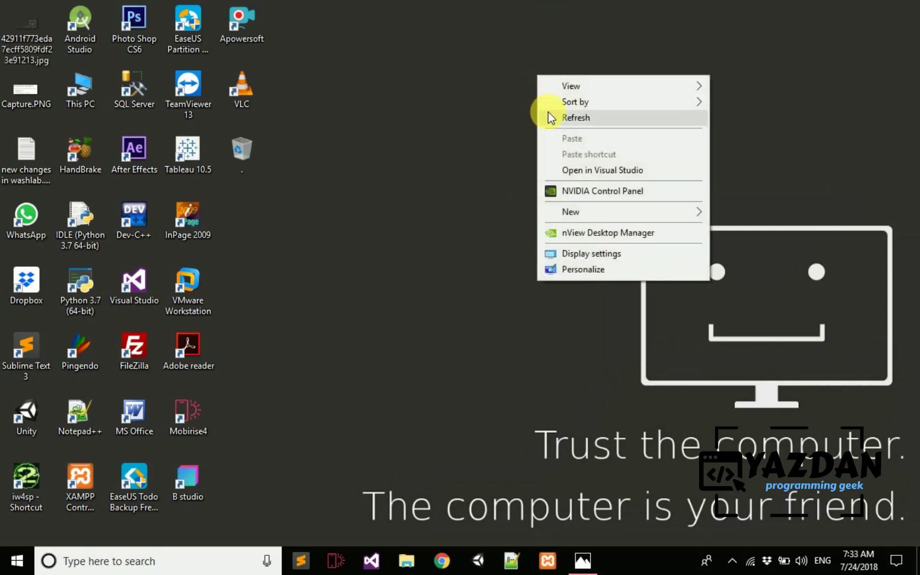
left_click(549, 117)
right_click(548, 118)
left_click(556, 160)
right_click(510, 134)
left_click(522, 176)
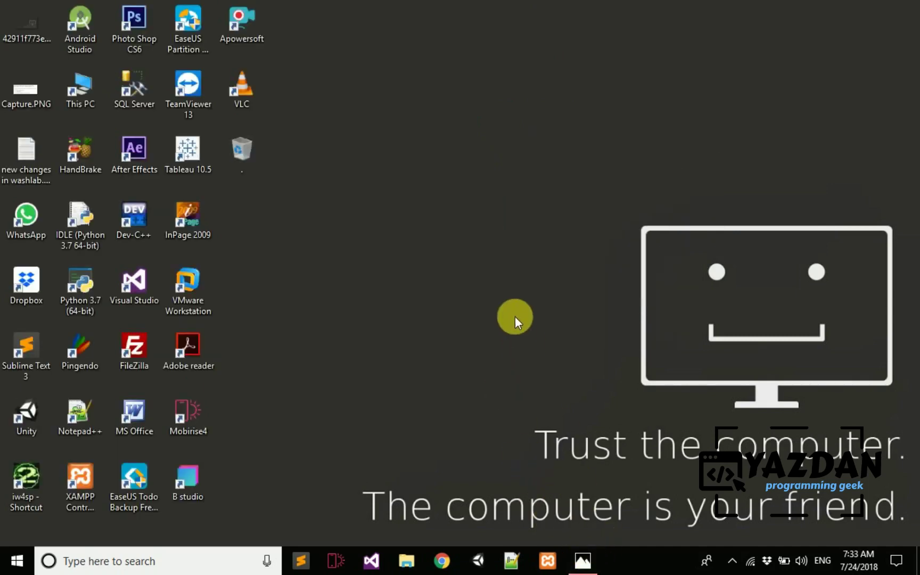
- Refresh the desktop a few more times, then bring up Capture.PNG in Photos
right_click(503, 285)
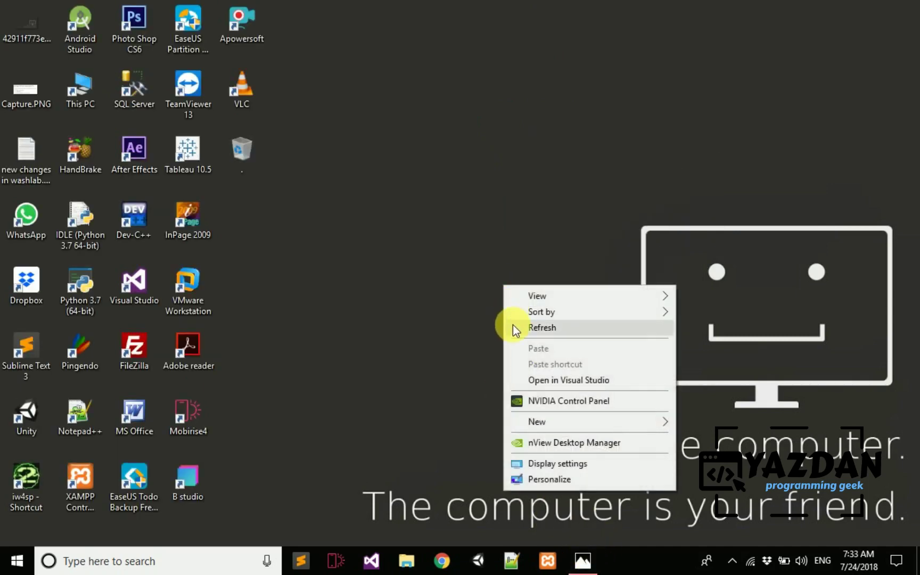
left_click(513, 325)
right_click(490, 284)
left_click(504, 325)
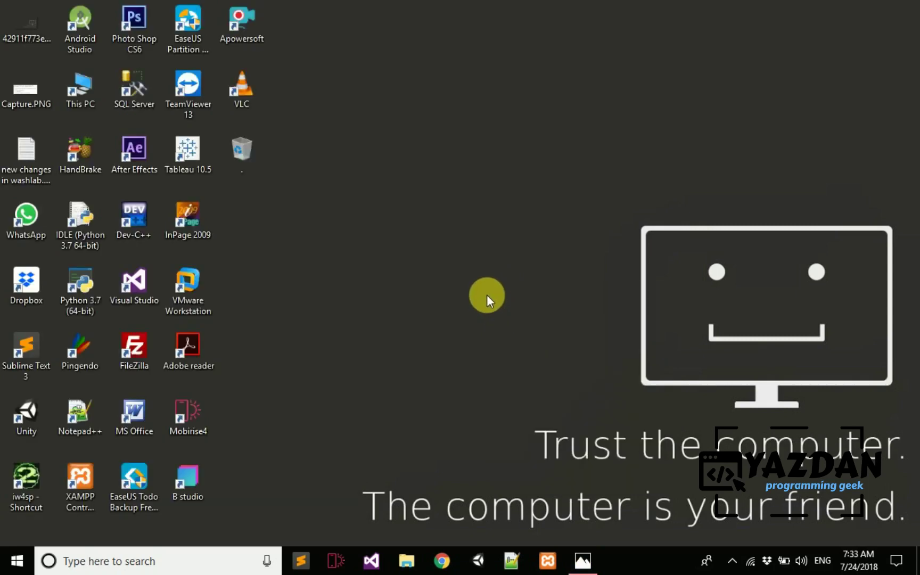
right_click(489, 288)
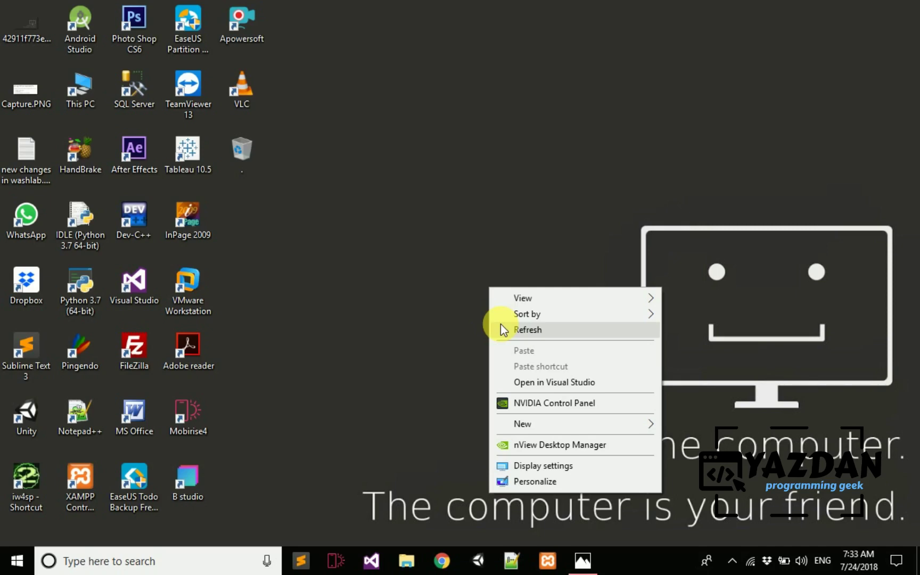
left_click(505, 328)
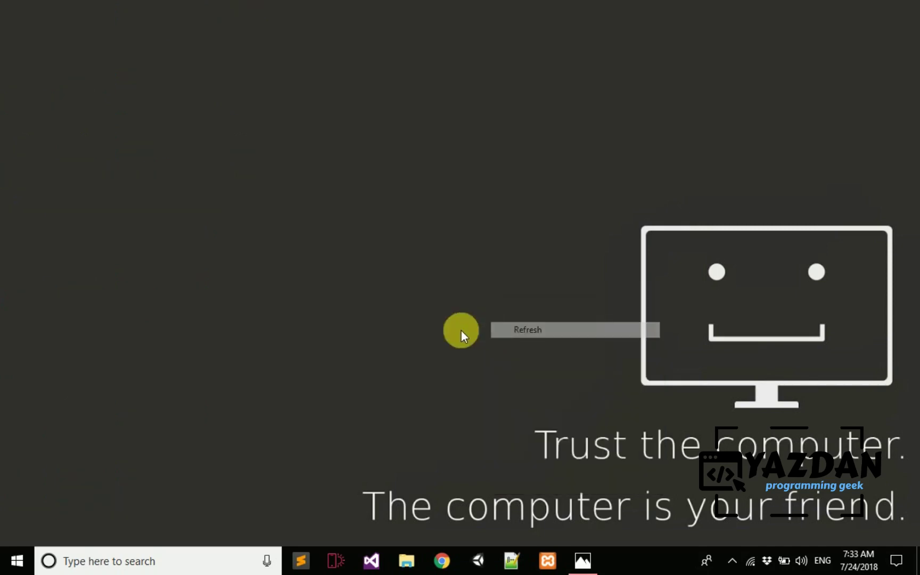
left_click(583, 561)
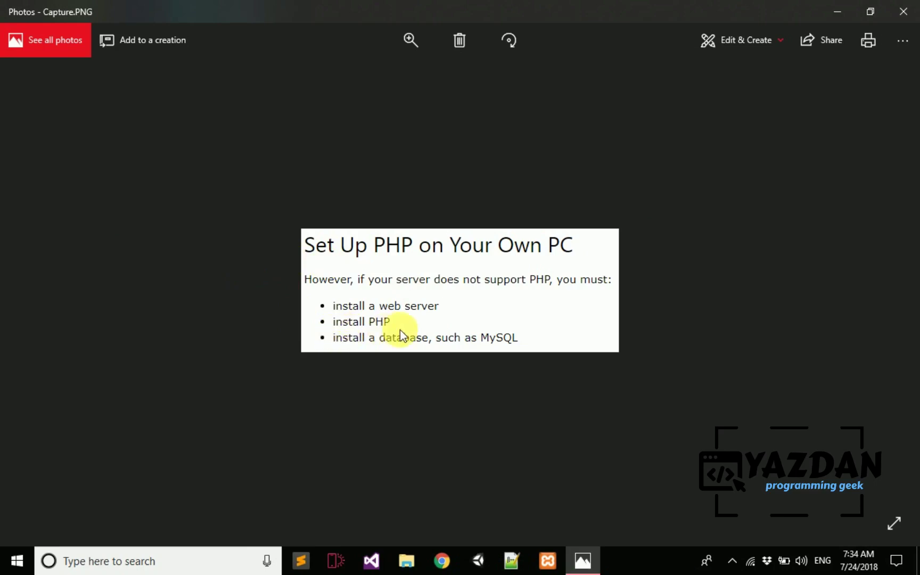
- Search Google in Chrome for 'php download'
left_click(441, 561)
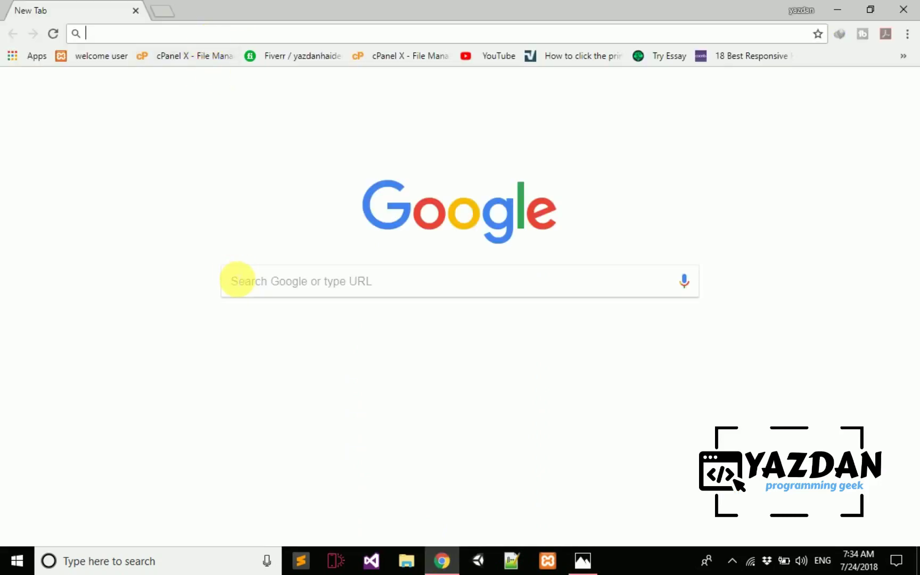
type("php download")
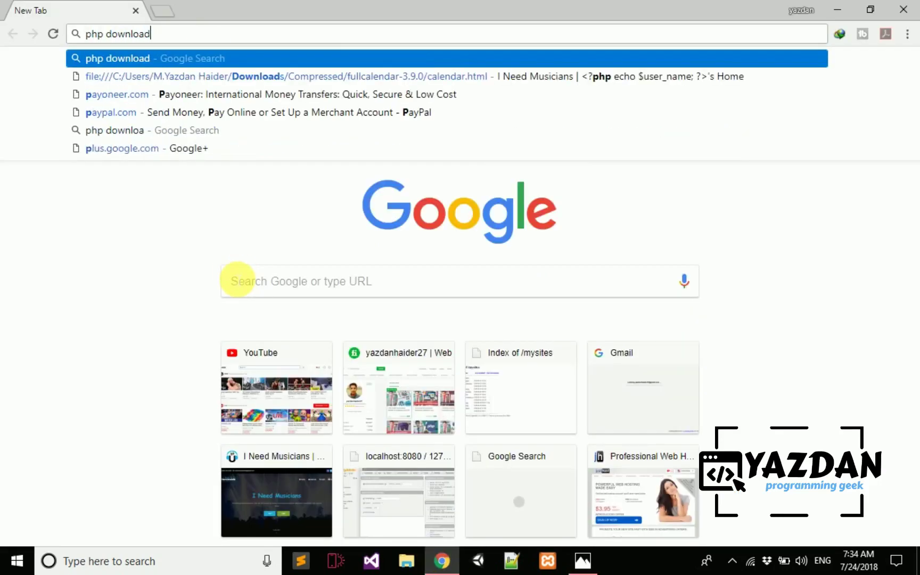
key("Return")
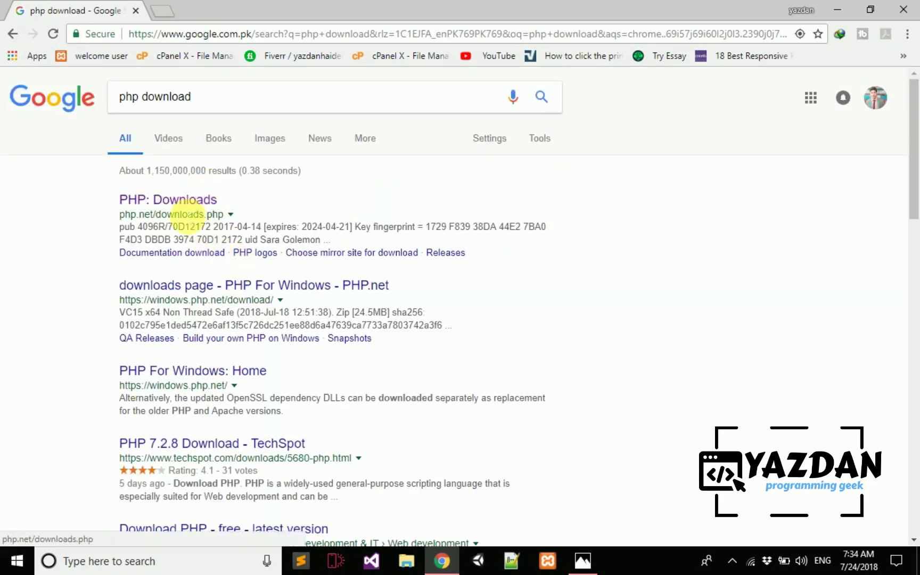
- Open the PHP: Downloads result in its own tab, close the search tab, and return to Capture.PNG
right_click(182, 210)
right_click(188, 202)
left_click(204, 214)
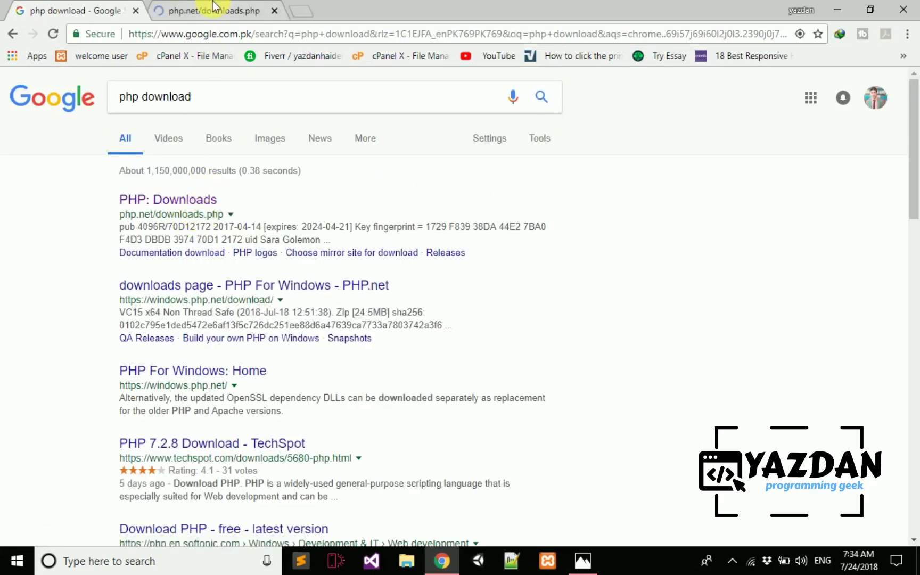
left_click(213, 10)
left_click(135, 11)
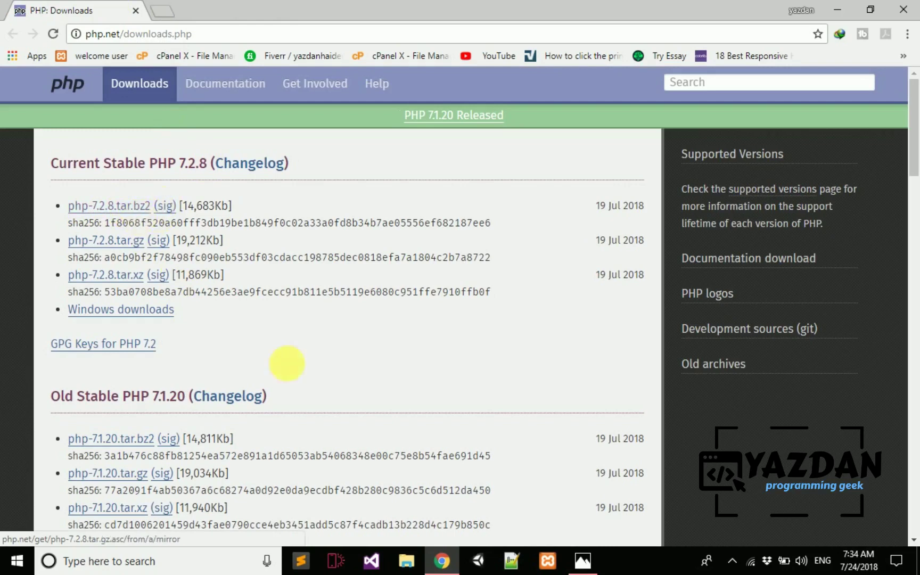
left_click(582, 560)
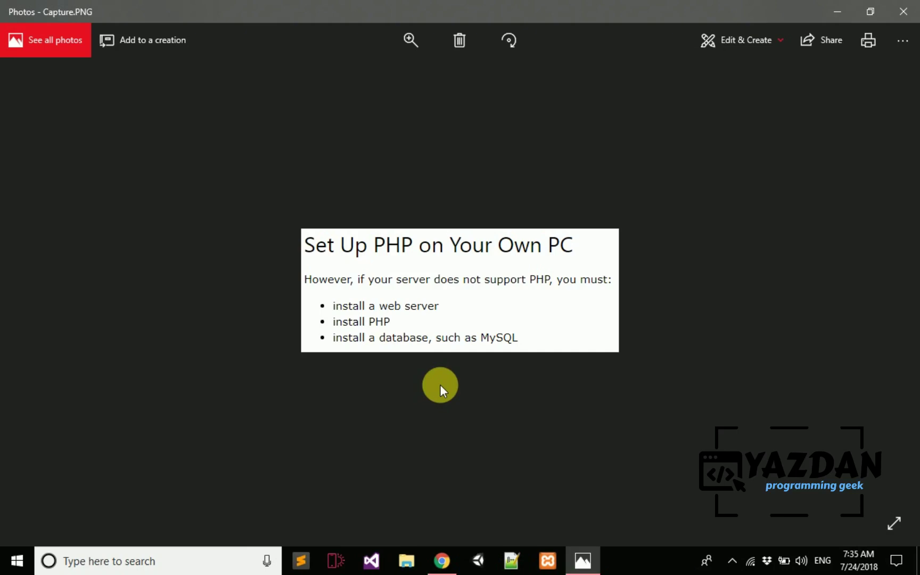
- Close the screenshot viewer and search Google for 'wampp' in a new tab
left_click(381, 320)
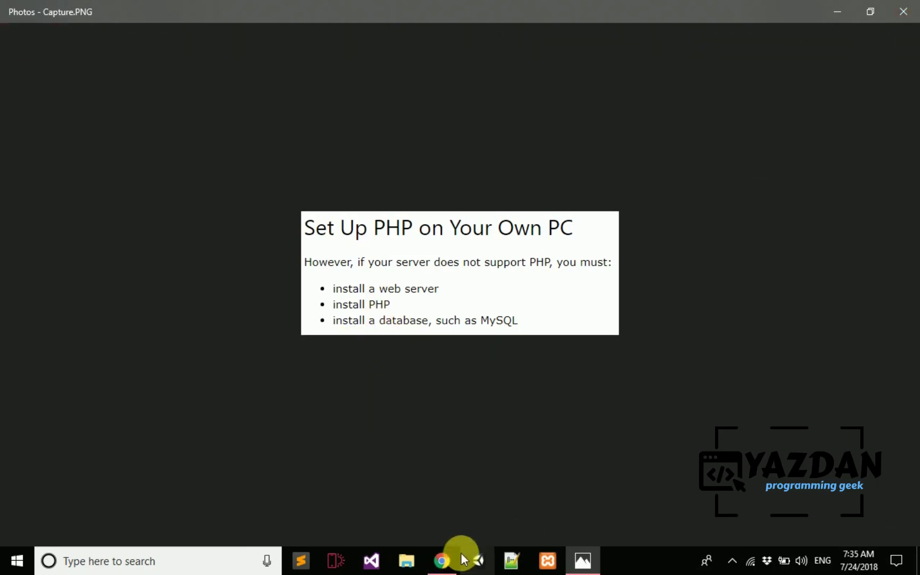
left_click(904, 11)
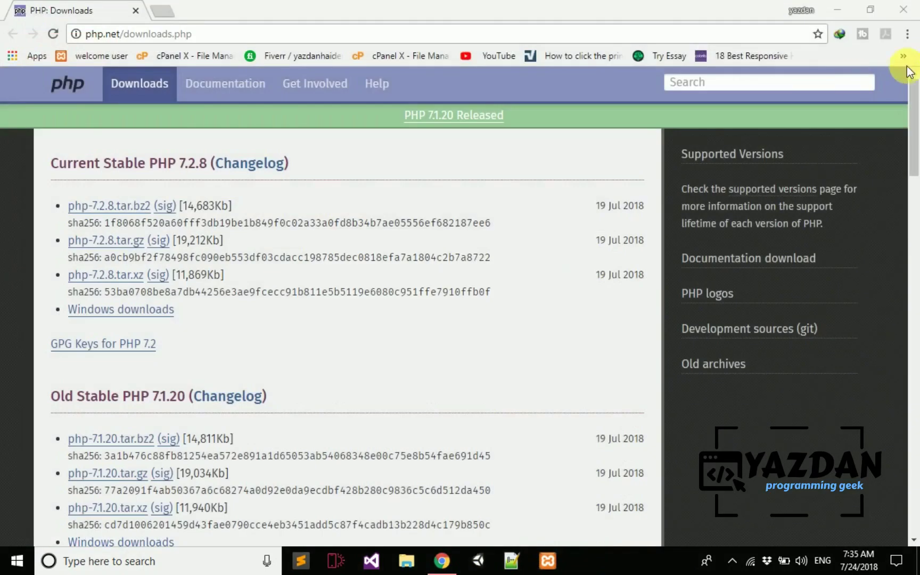
left_click(162, 10)
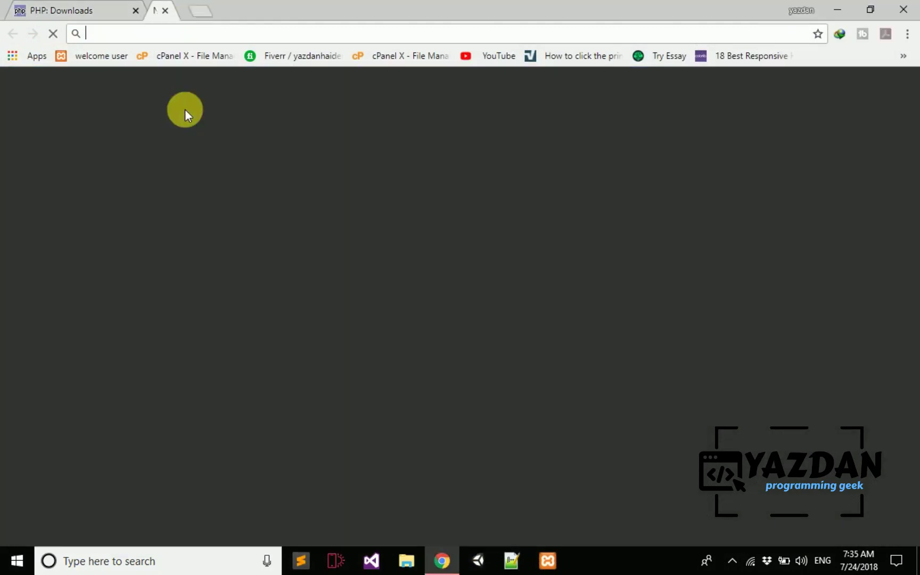
type("wampp")
key("Return")
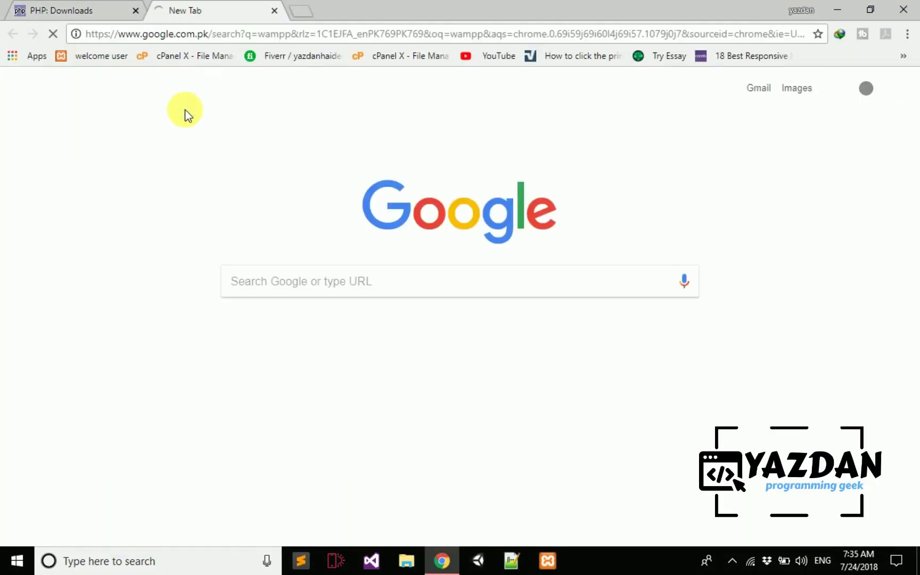
- Search 'xammp' in another new tab, compare both result tabs, and minimize Chrome
key("ctrl+t")
type("xa")
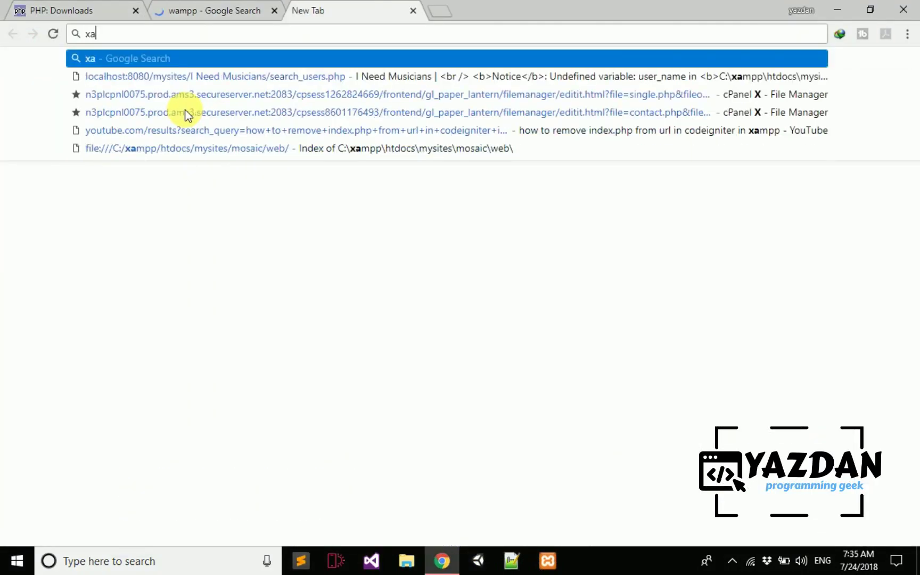
type("mmp")
key("Return")
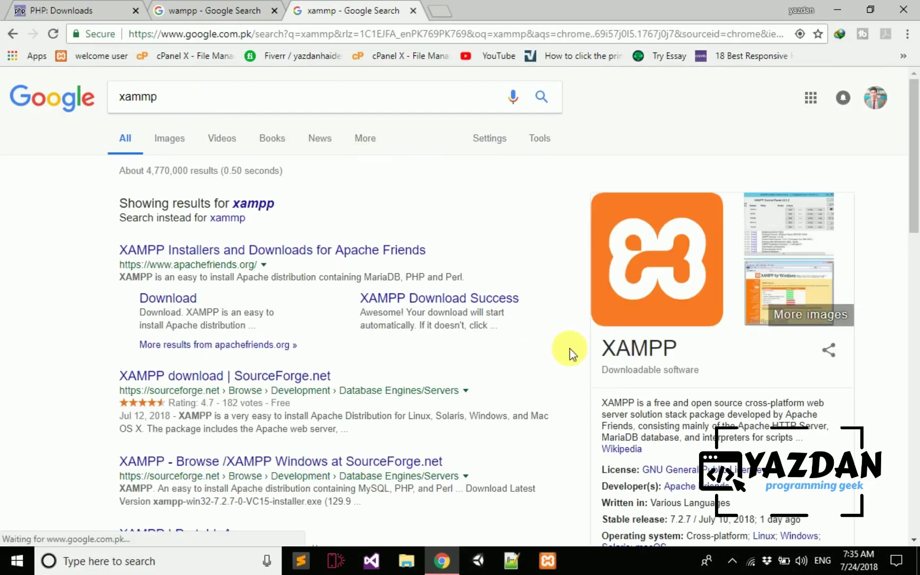
left_click(294, 8)
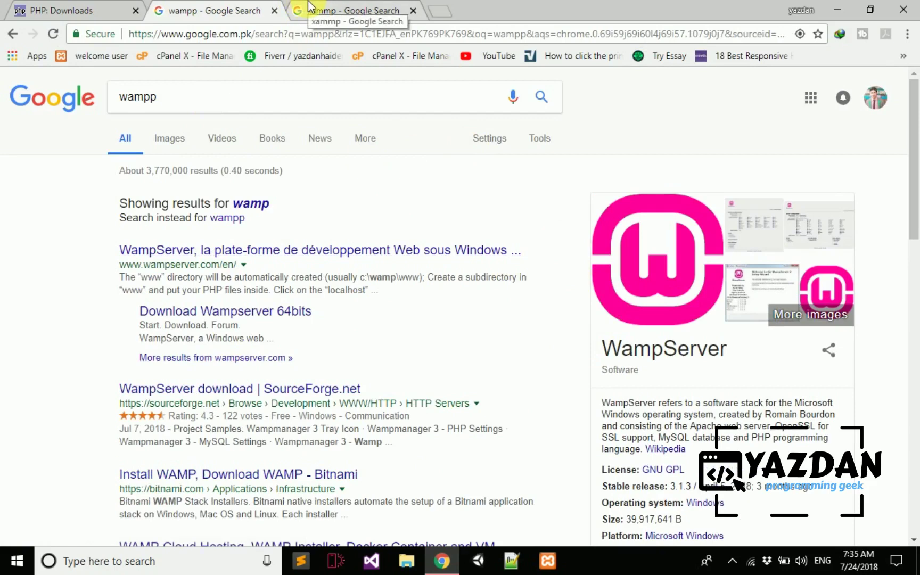
left_click(309, 7)
left_click(834, 8)
right_click(477, 208)
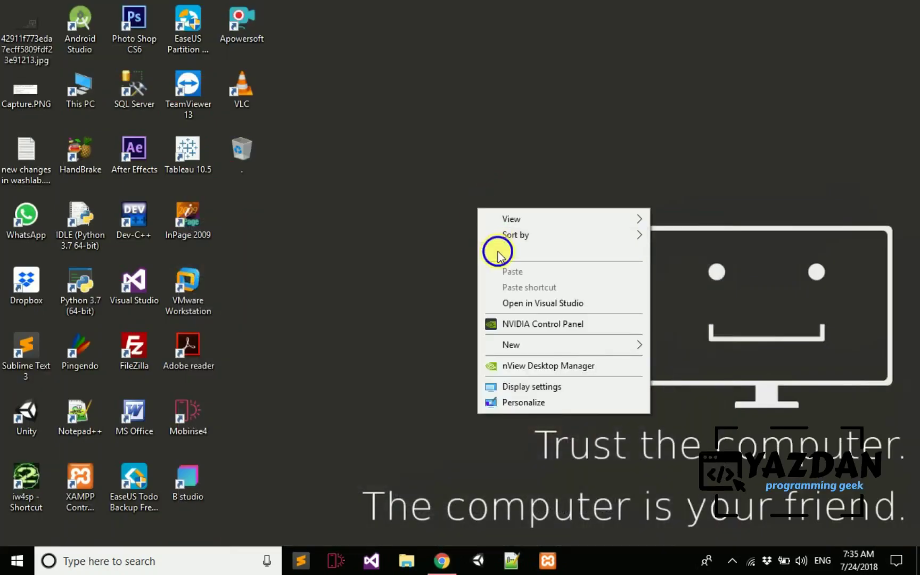
- Refresh the desktop, open Capture.PNG, then minimize both Chrome and the photo viewer
left_click(498, 252)
left_click(24, 86)
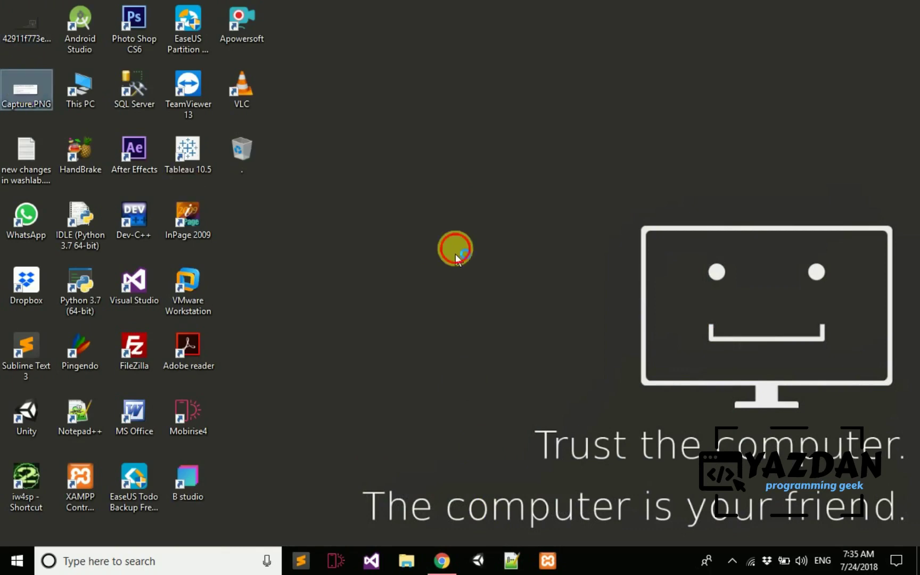
left_click(455, 254)
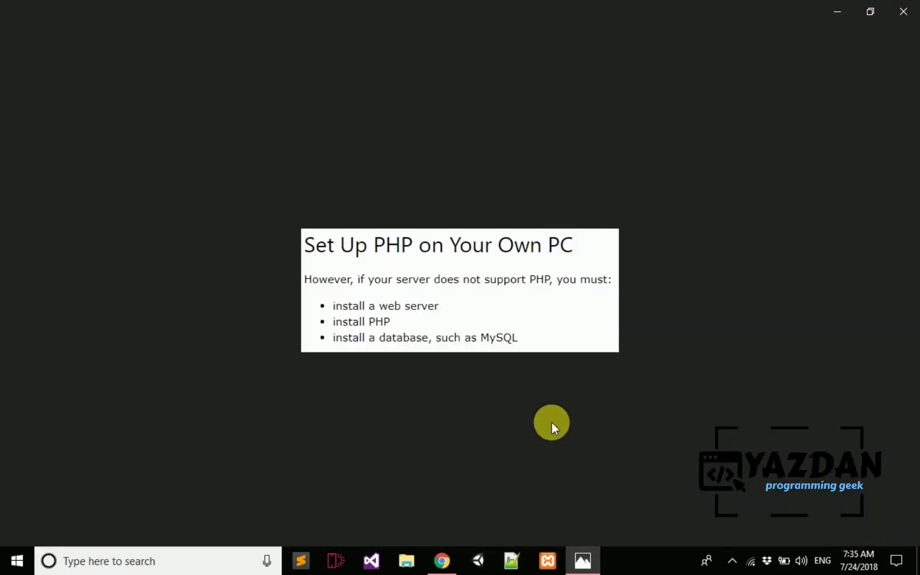
mouse_move(324, 330)
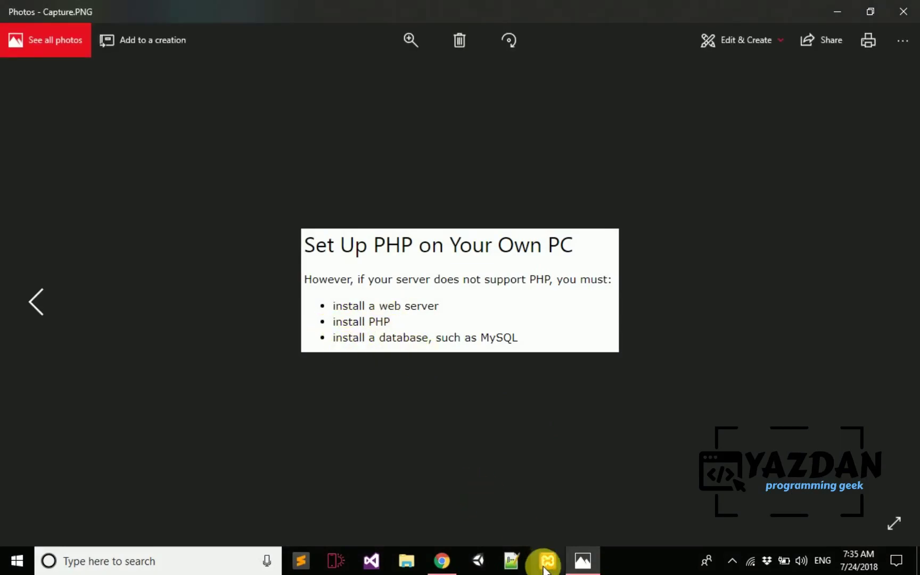
left_click(445, 564)
left_click(445, 564)
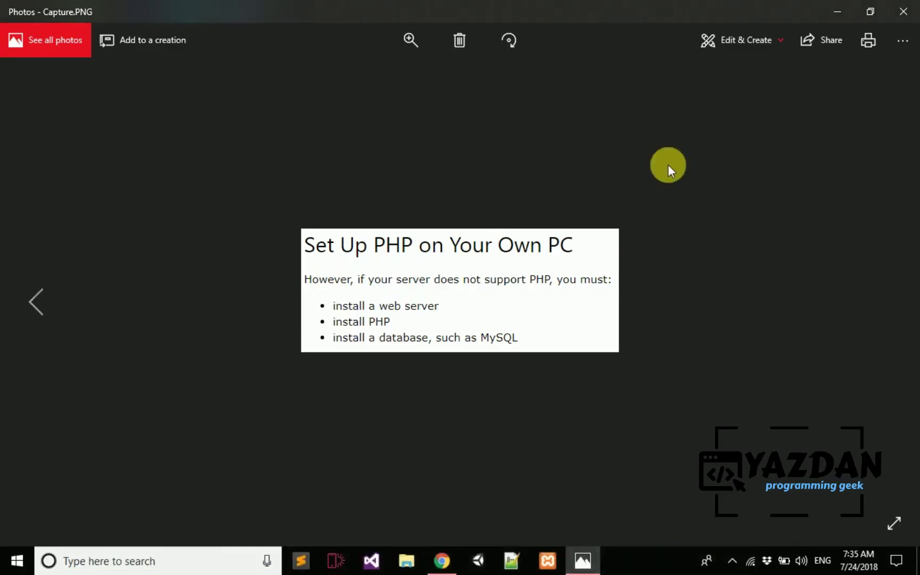
left_click(836, 10)
- Refresh the desktop again, launch XAMPP Control Panel, and restore Chrome's xammp results
right_click(610, 150)
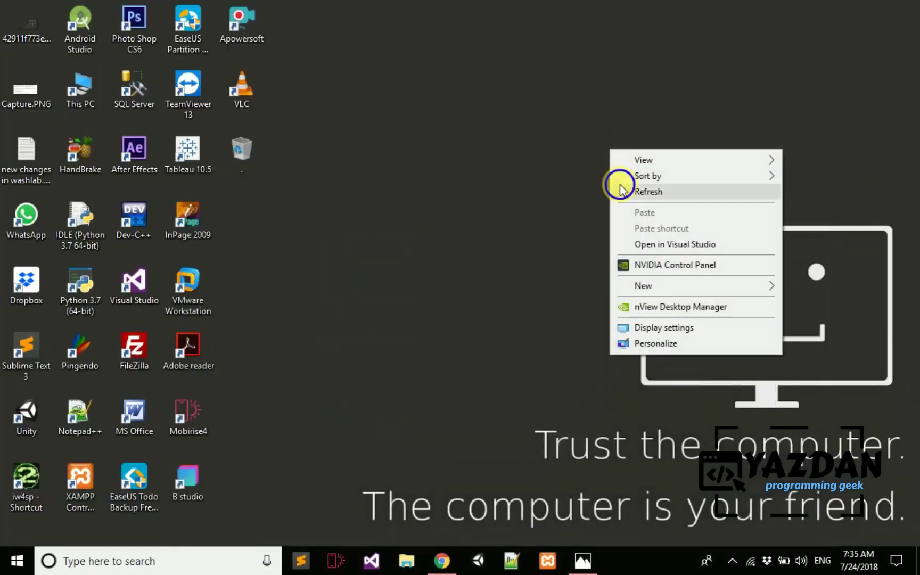
right_click(618, 183)
left_click(628, 226)
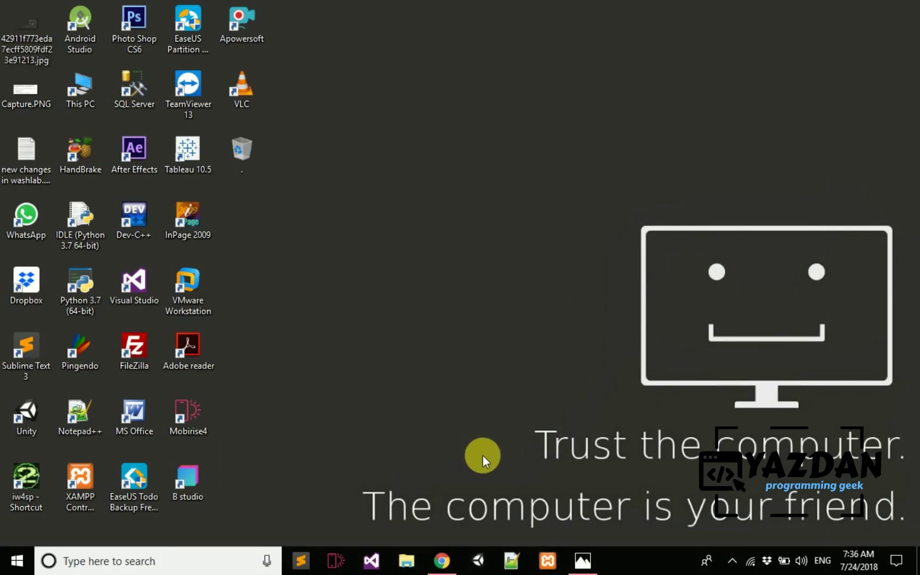
left_click(547, 560)
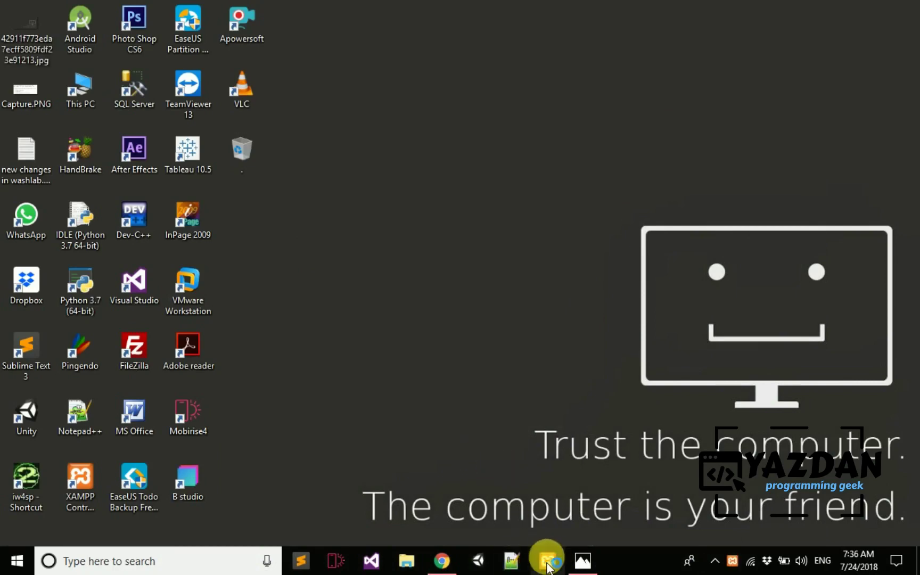
left_click(442, 560)
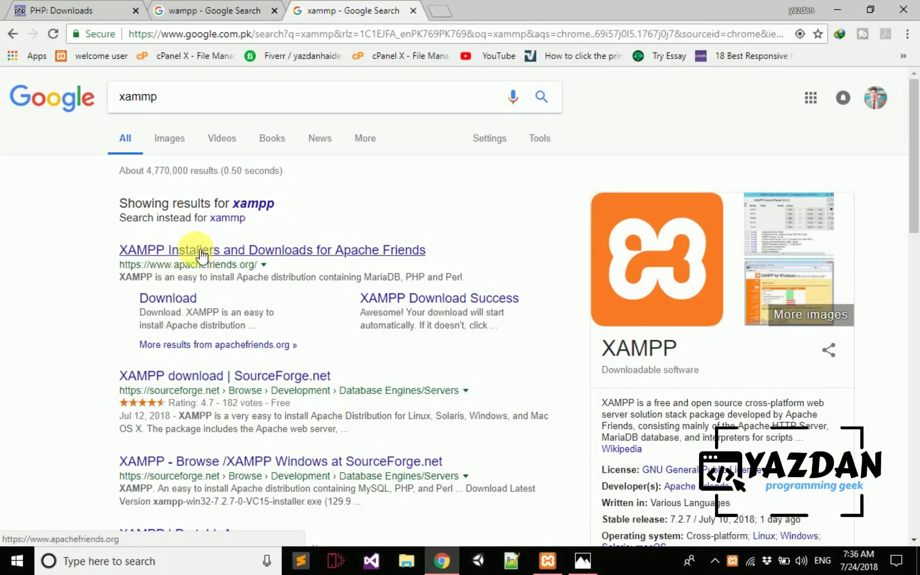
- Open the XAMPP Download page from apachefriends in a new tab and close the wampp results
right_click(206, 252)
left_click(240, 260)
right_click(197, 297)
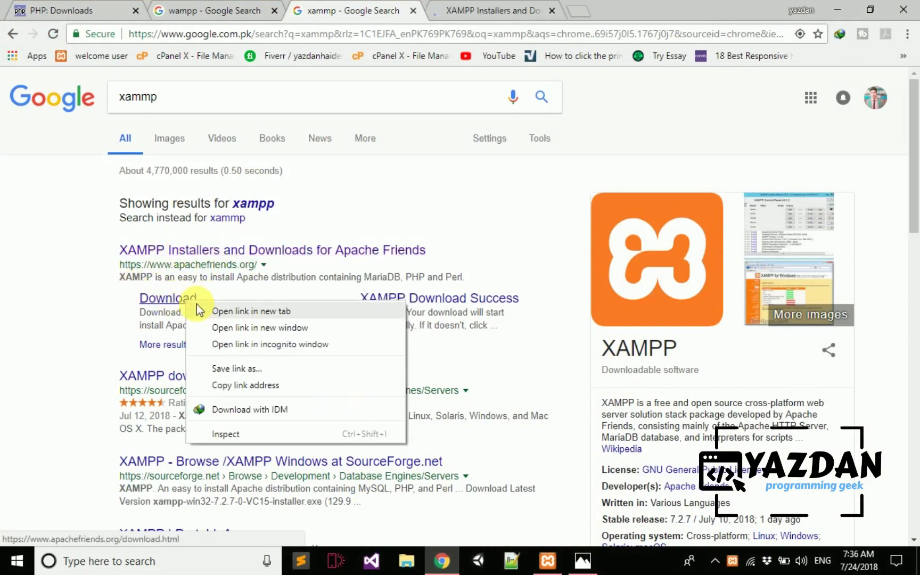
left_click(213, 310)
left_click(549, 13)
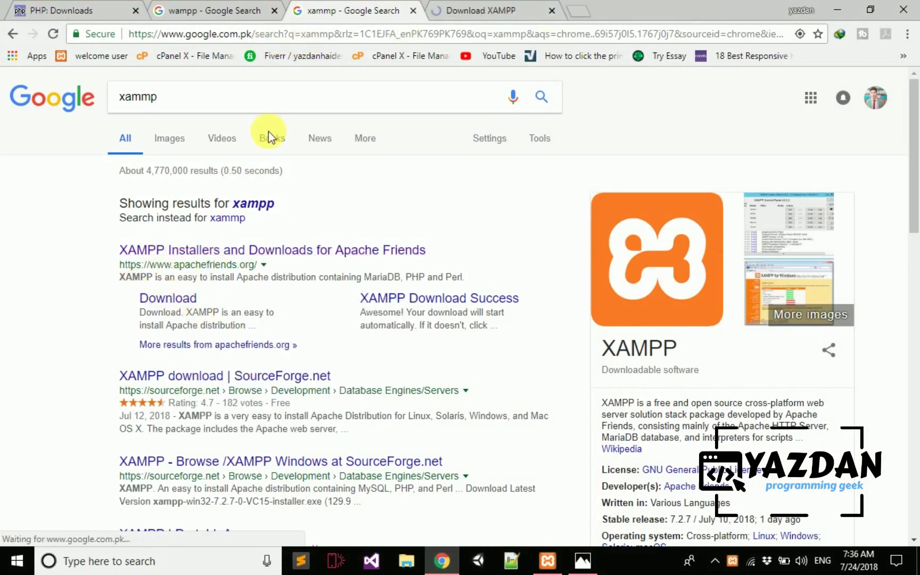
left_click(195, 98)
left_click(68, 144)
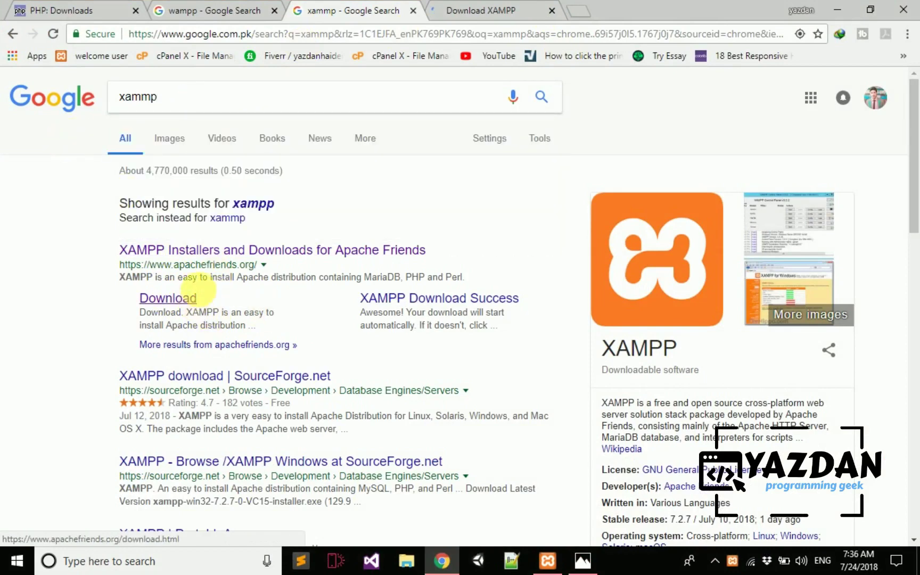
left_click(453, 9)
left_click(213, 11)
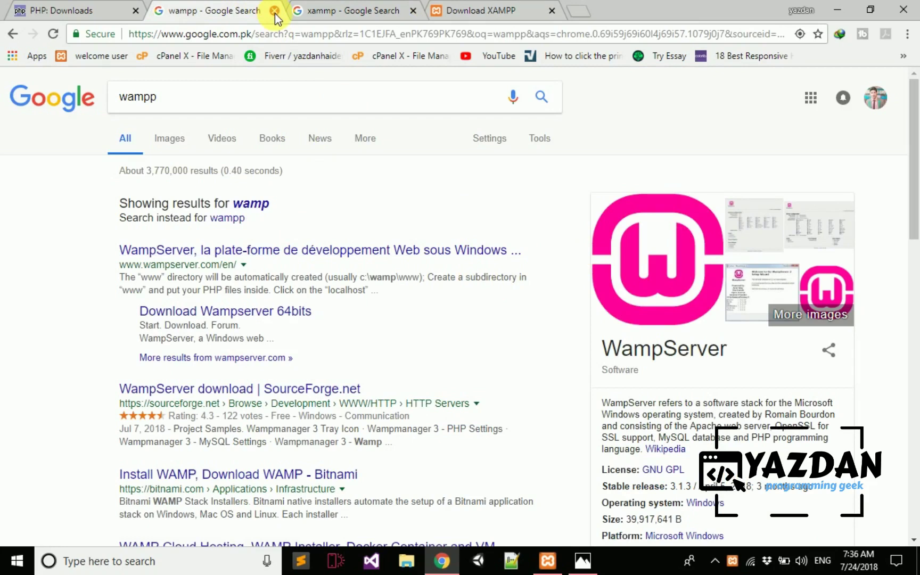
left_click(275, 11)
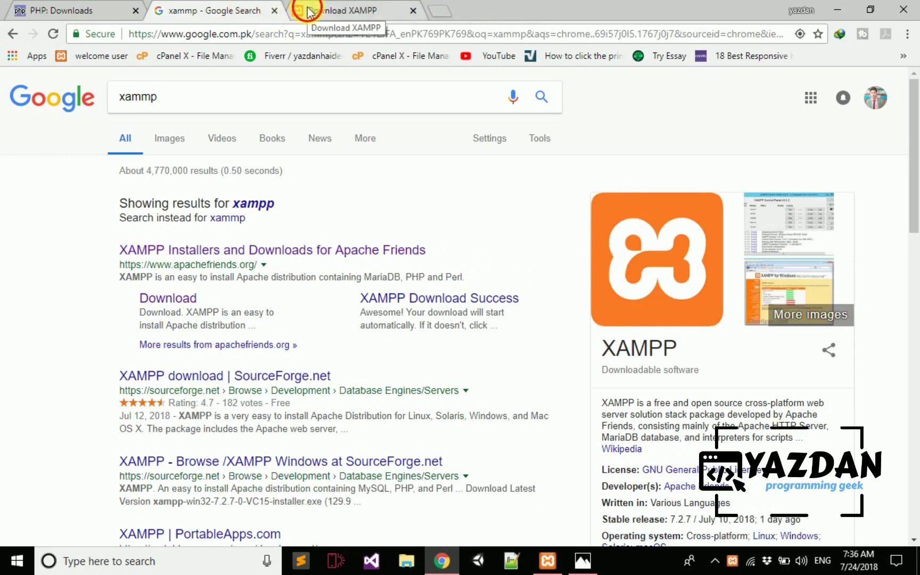
- Review the XAMPP for Windows download table, highlighting versions 5.6.36 and 7.2.7
left_click(308, 12)
scroll(352, 263, "down", 3)
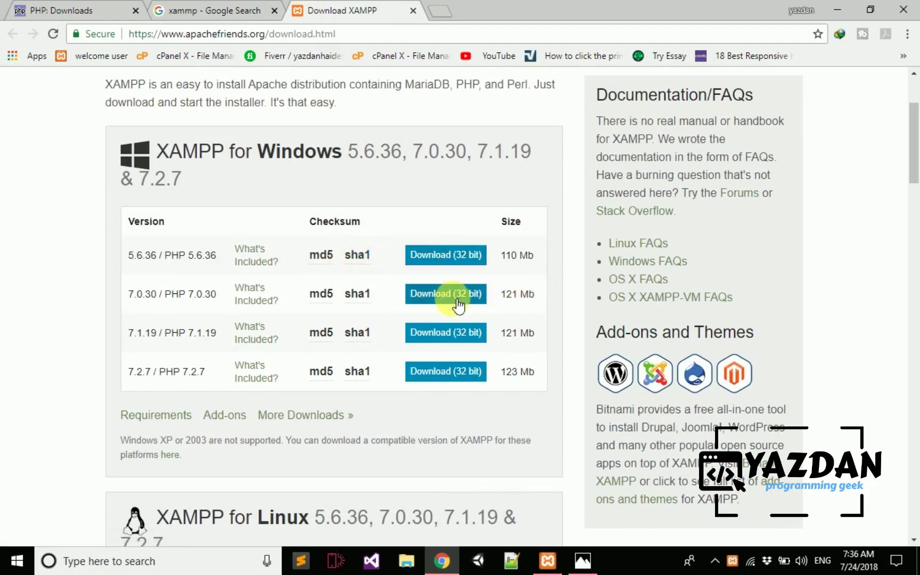
left_click_drag(119, 262, 185, 268)
left_click(148, 258)
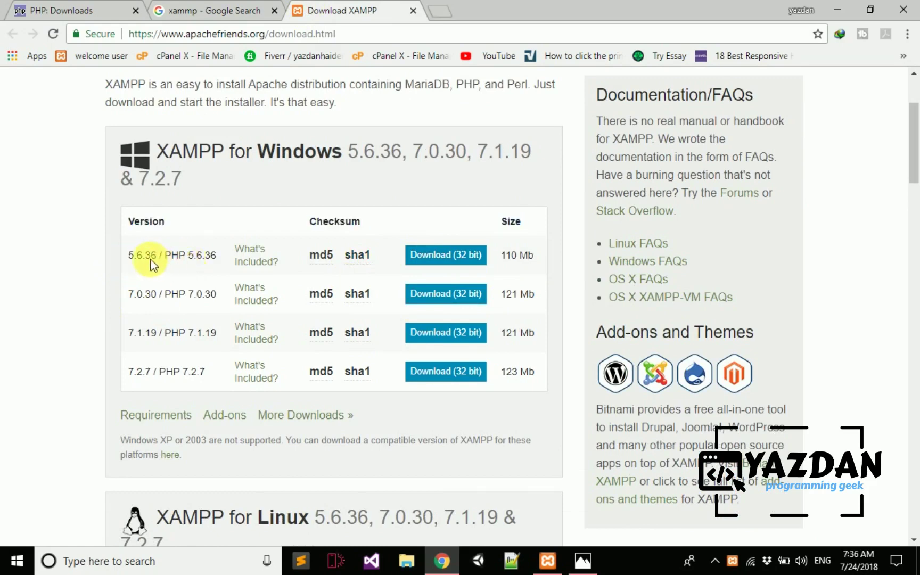
triple_click(168, 256)
left_click(151, 365)
triple_click(159, 374)
left_click(168, 371)
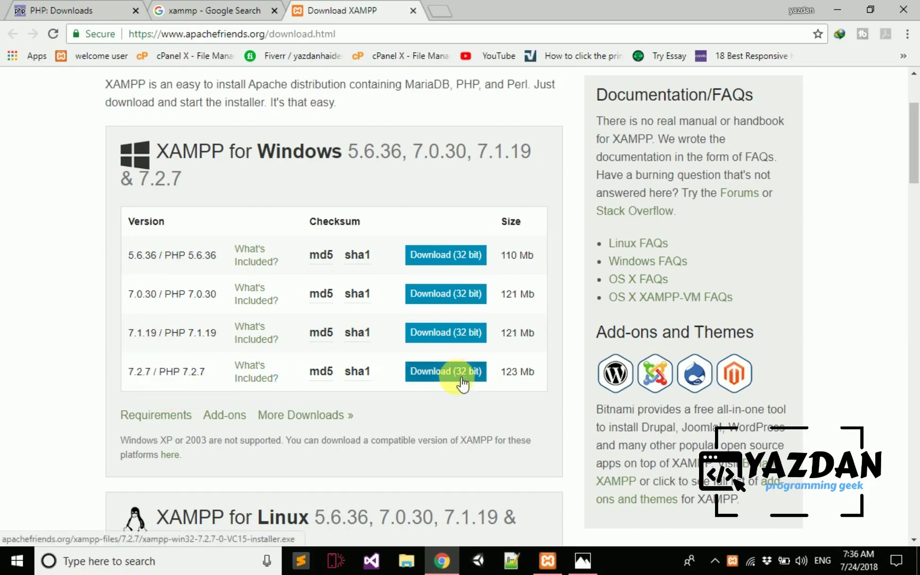
scroll(461, 394, "down", 3)
scroll(208, 319, "down", 4)
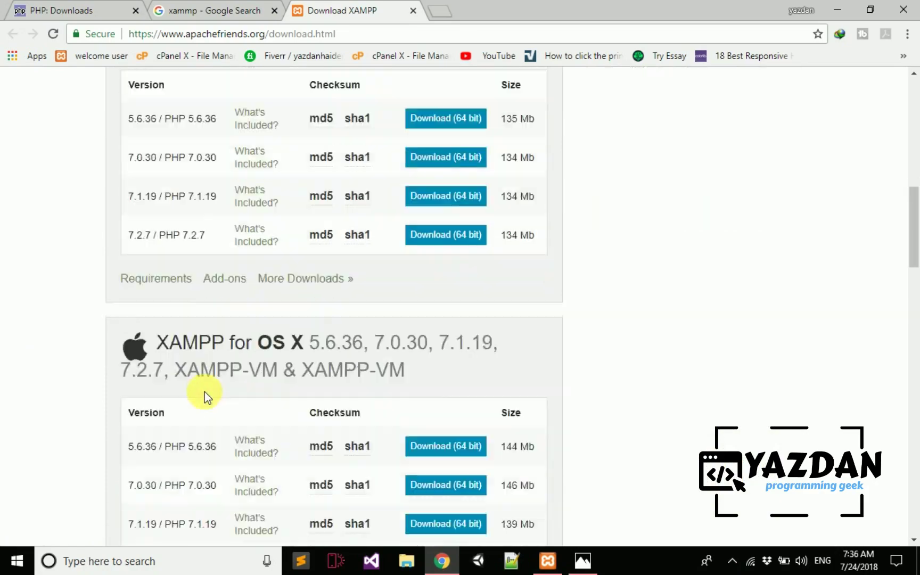
scroll(205, 389, "down", 4)
scroll(288, 282, "down", 7)
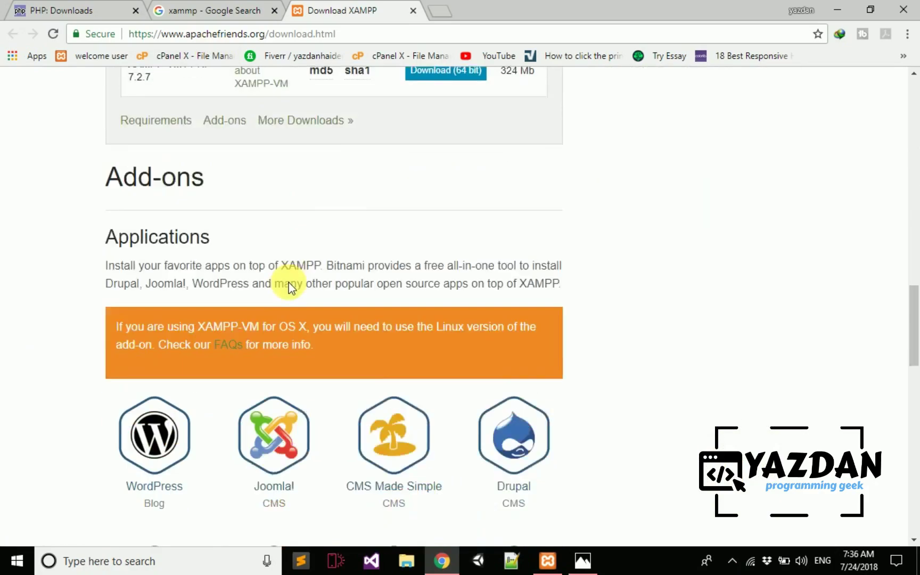
scroll(290, 288, "up", 4)
scroll(292, 291, "down", 14)
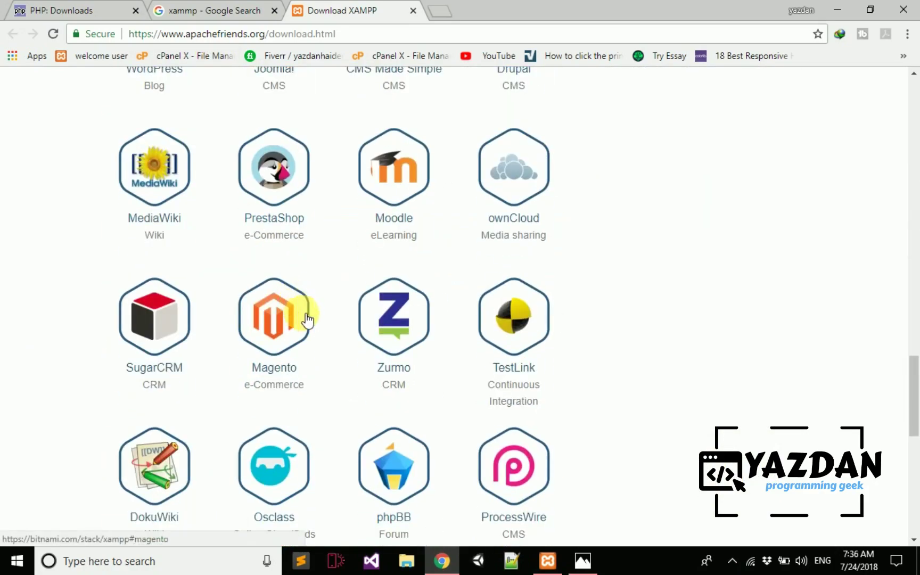
scroll(304, 312, "up", 13)
scroll(314, 305, "up", 10)
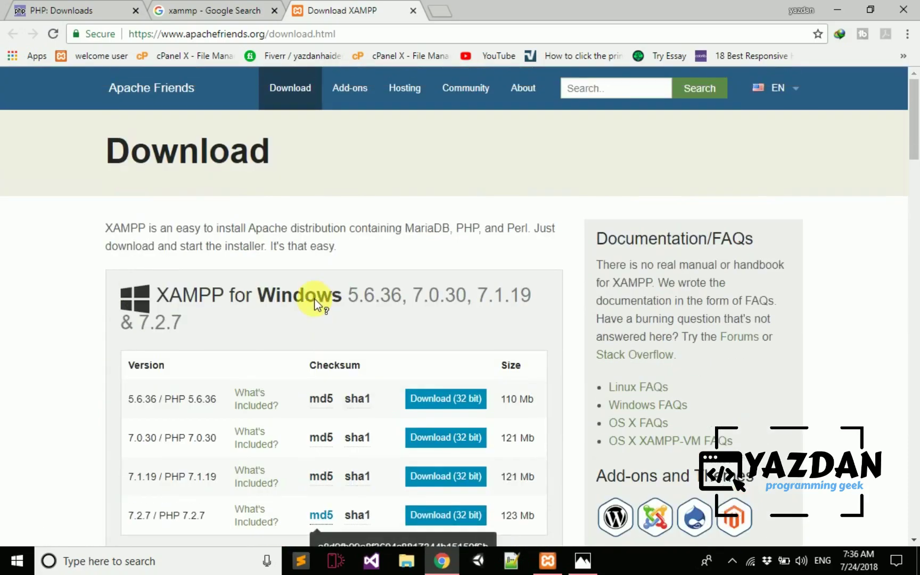
- Close the Download XAMPP and xammp tabs and bring up XAMPP Control Panel
left_click(407, 10)
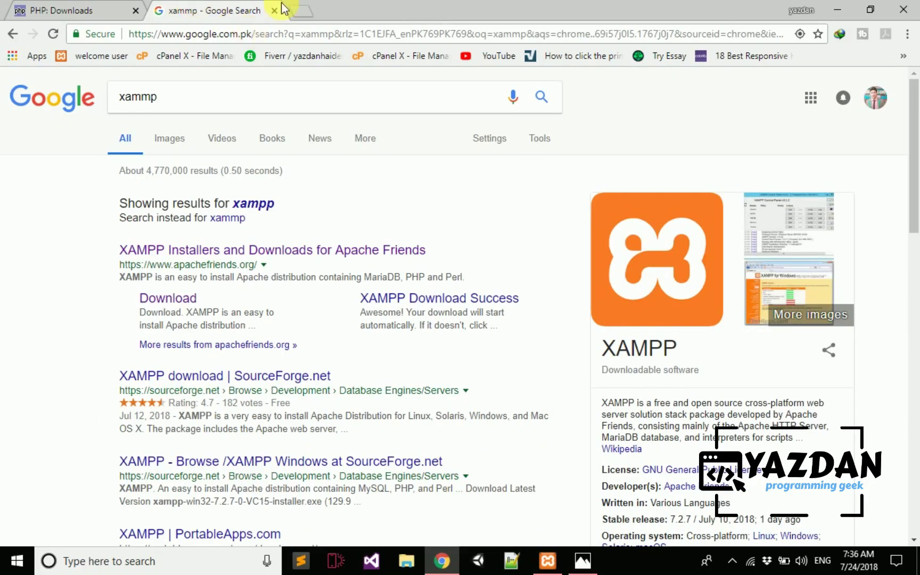
left_click(274, 11)
left_click(540, 559)
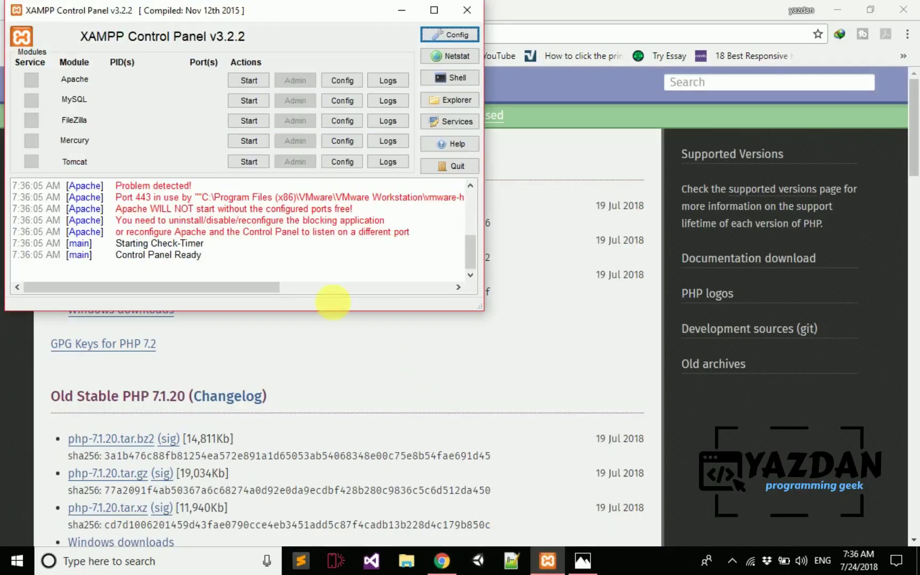
- Move XAMPP Control Panel toward the screen centre and open a blank Chrome tab
left_click_drag(261, 19, 546, 84)
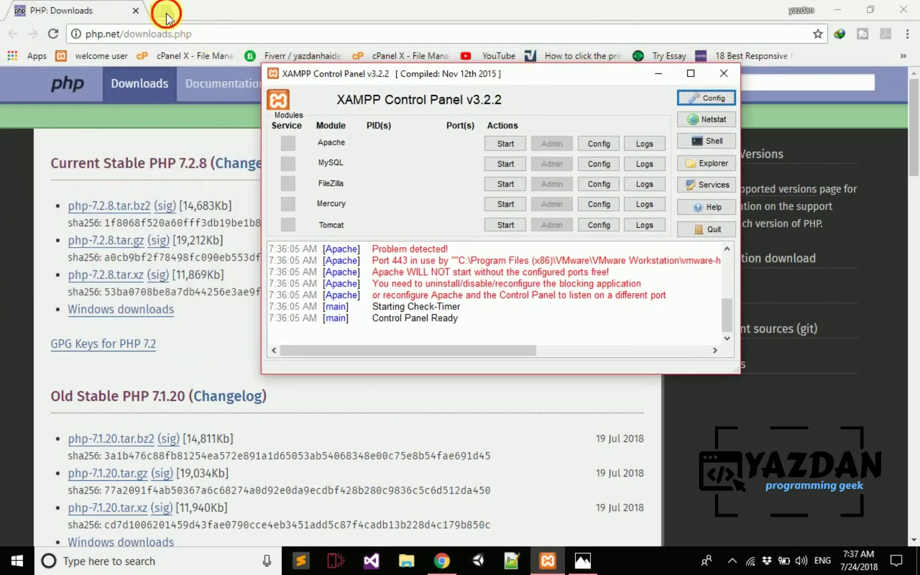
left_click(163, 10)
left_click(548, 560)
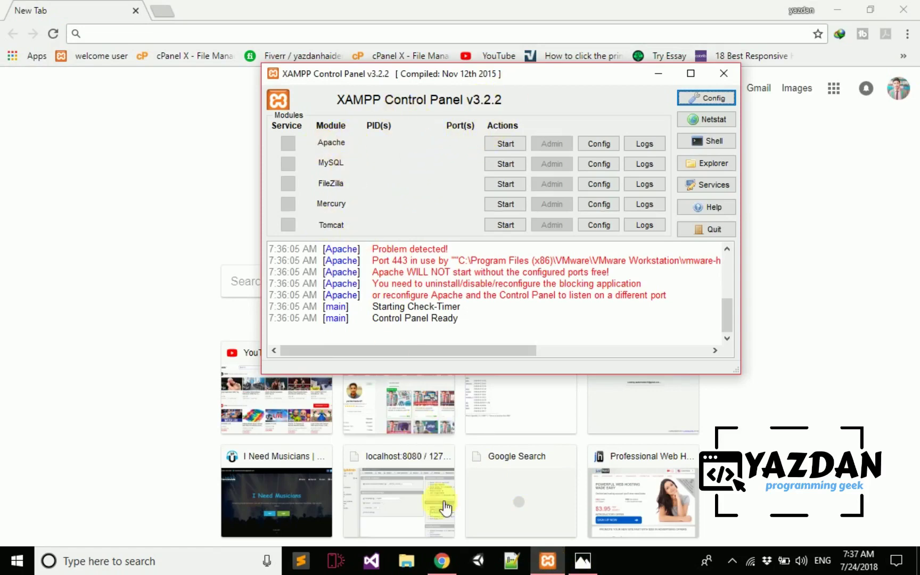
- Reopen Capture.PNG and place XAMPP Control Panel lower, centred over the image
left_click(581, 559)
left_click(582, 559)
left_click(584, 565)
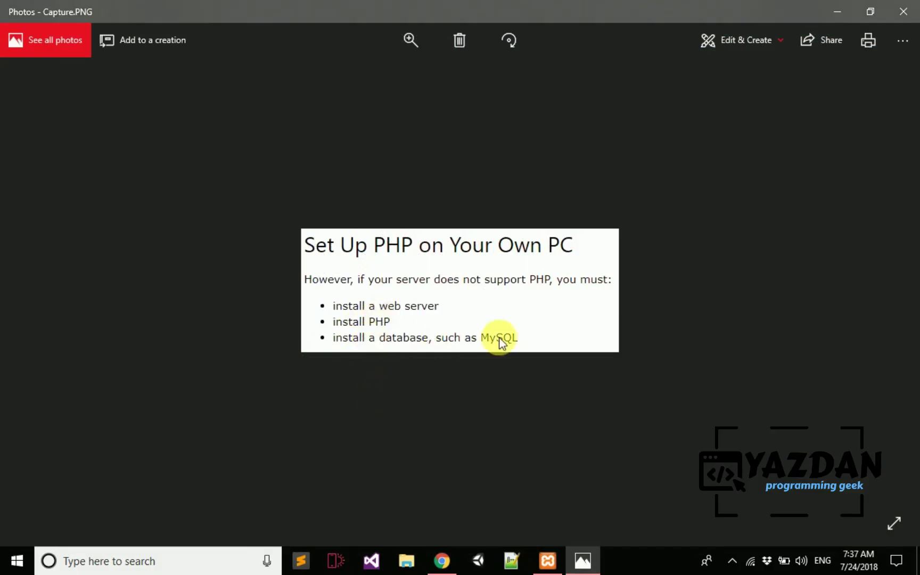
left_click(540, 560)
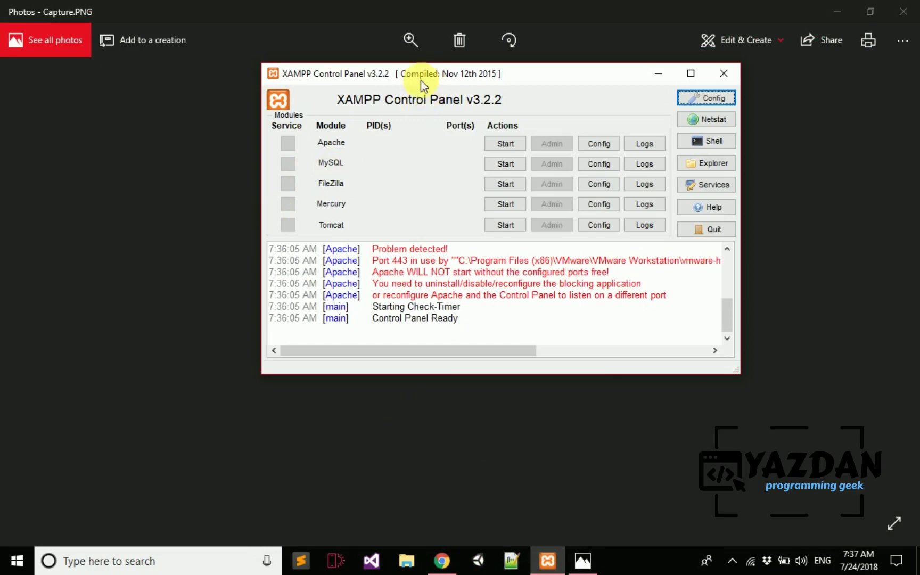
left_click_drag(421, 78, 421, 131)
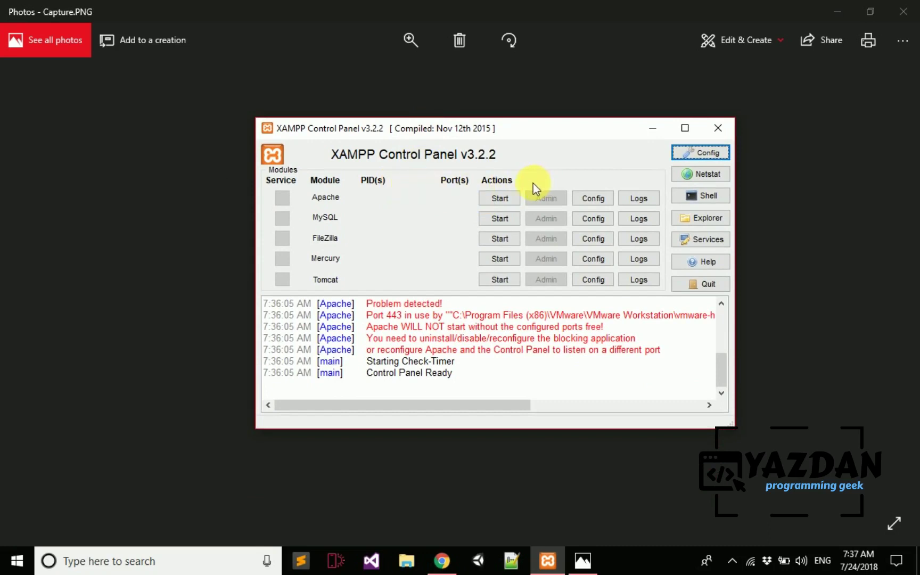
- Start Apache (ports 4433, 8080) and MySQL, then minimize the control panel
left_click(510, 201)
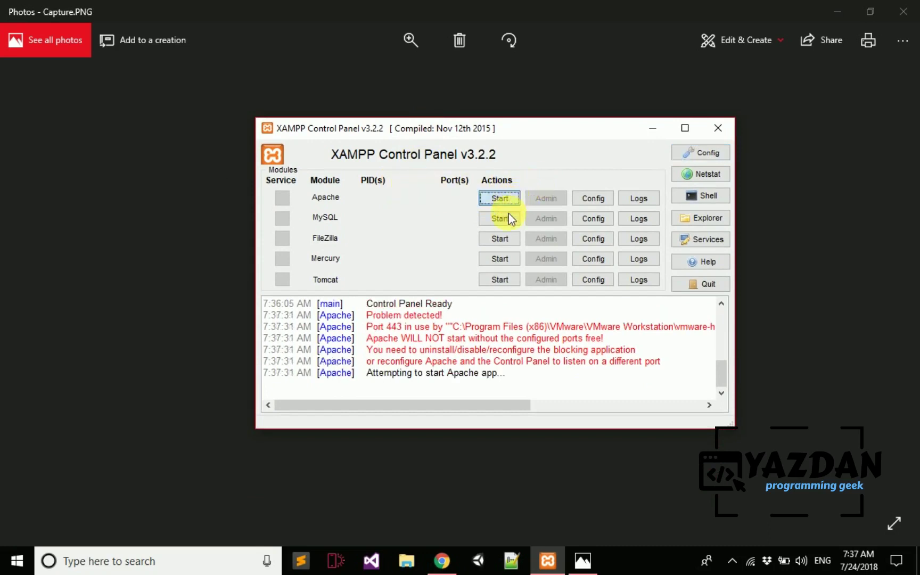
left_click(507, 216)
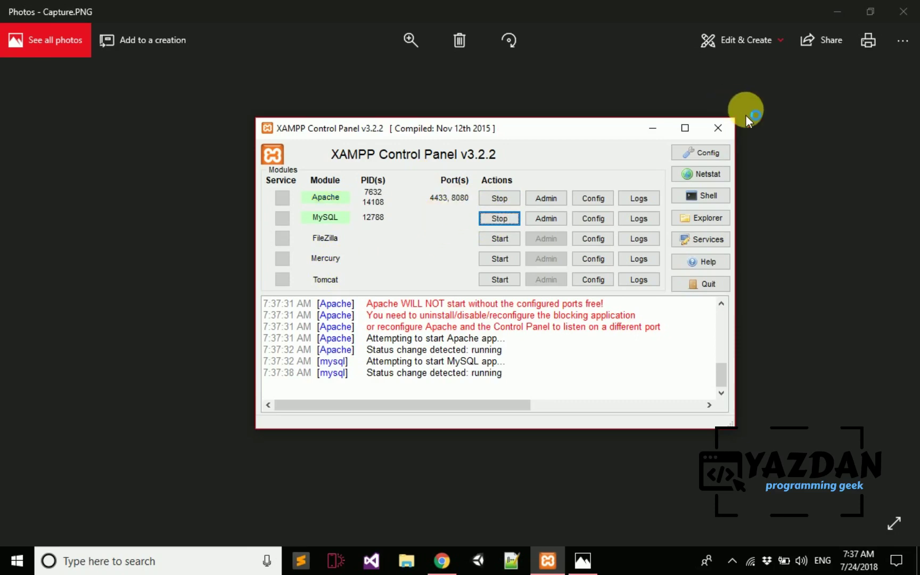
left_click(653, 128)
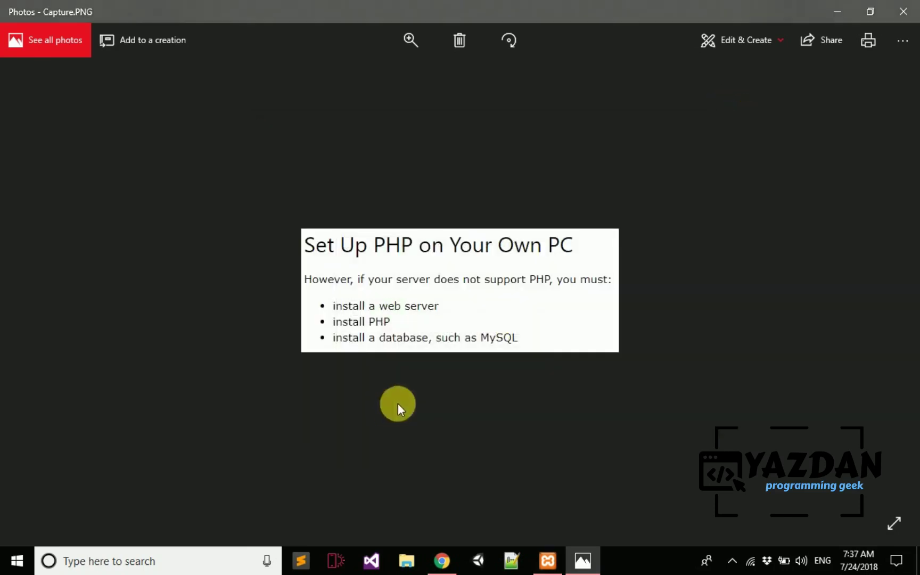
- Enter localhost/phpmyadmin in Chrome's address bar, which returns a connection-refused error
left_click(440, 562)
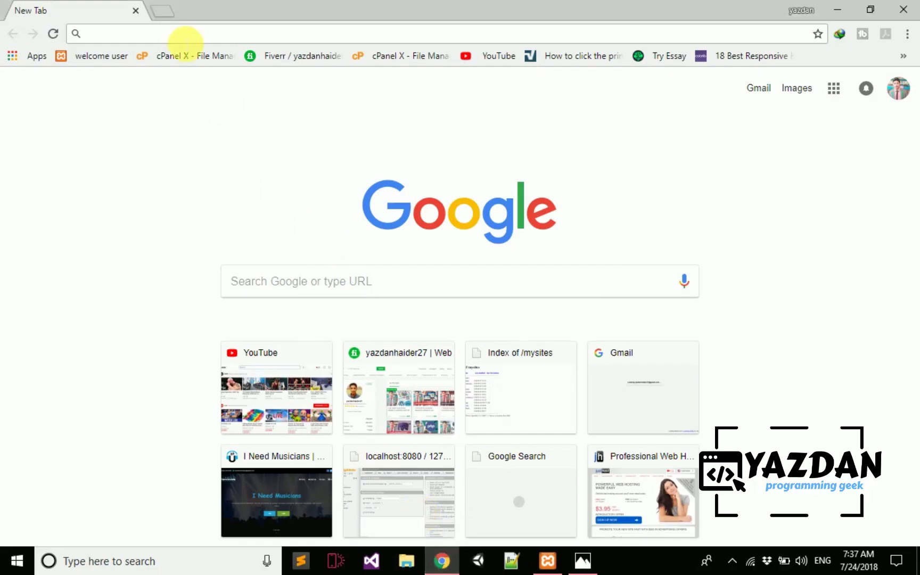
type("localhost:8080/mysites")
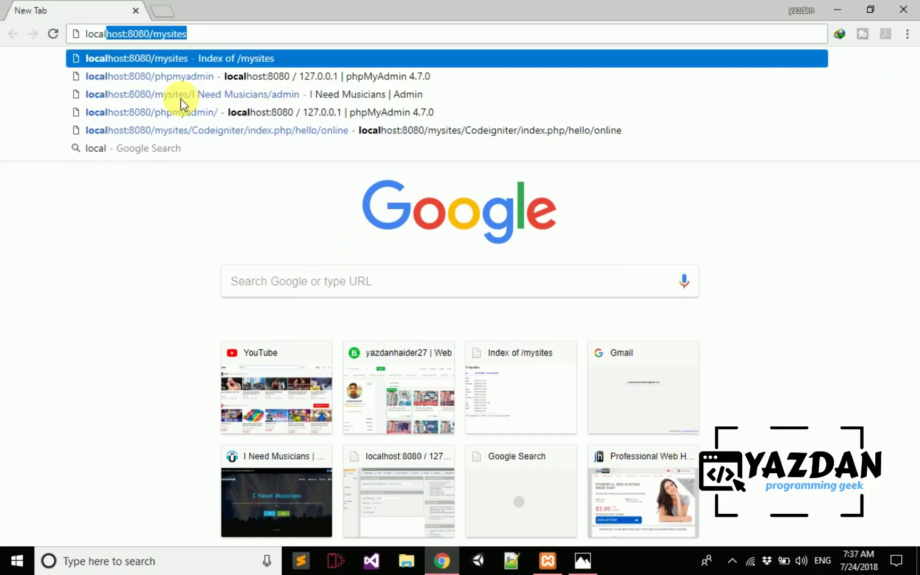
key("BackSpace")
key("BackSpace")
key("BackSpace")
key("BackSpace")
key("BackSpace")
key("BackSpace")
key("BackSpace")
key("BackSpace")
key("BackSpace")
key("BackSpace")
key("BackSpace")
key("BackSpace")
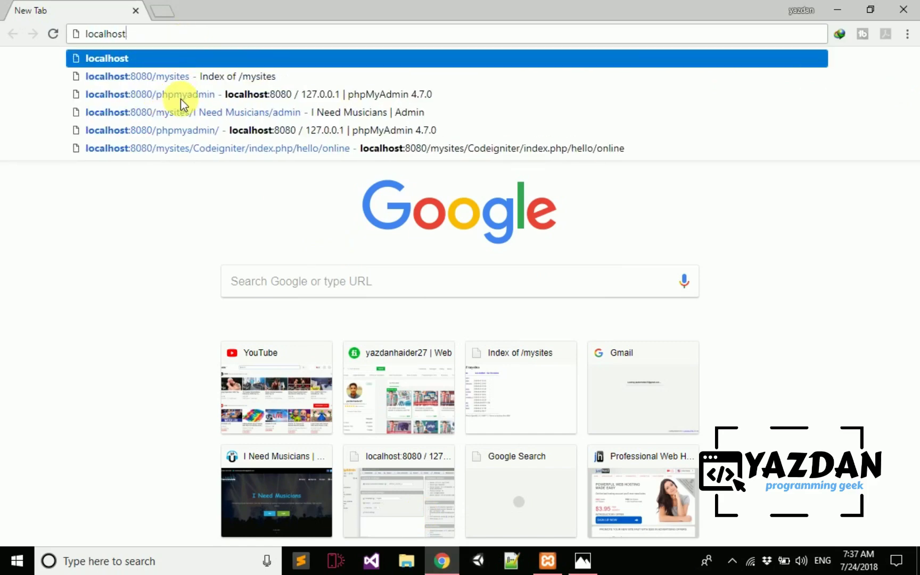
type("/phpmys")
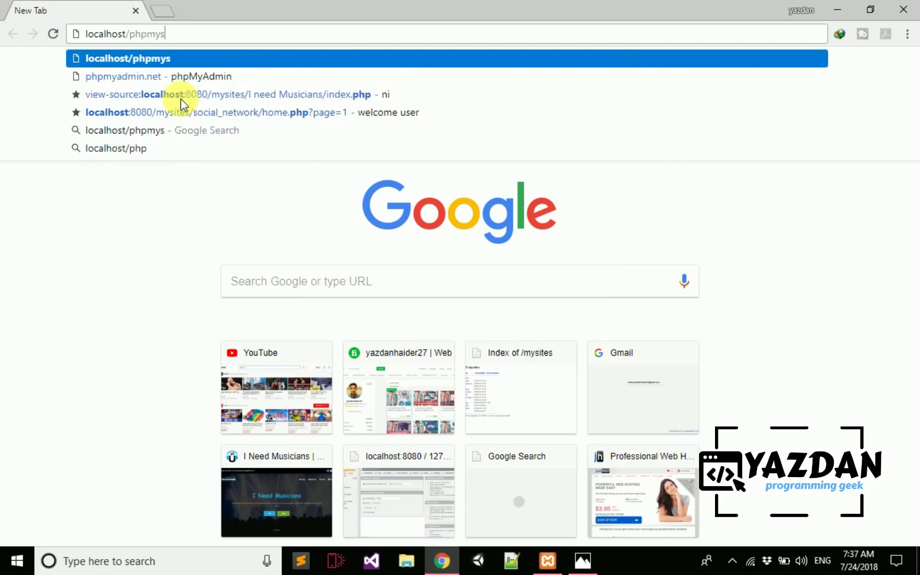
key("BackSpace")
type("admin")
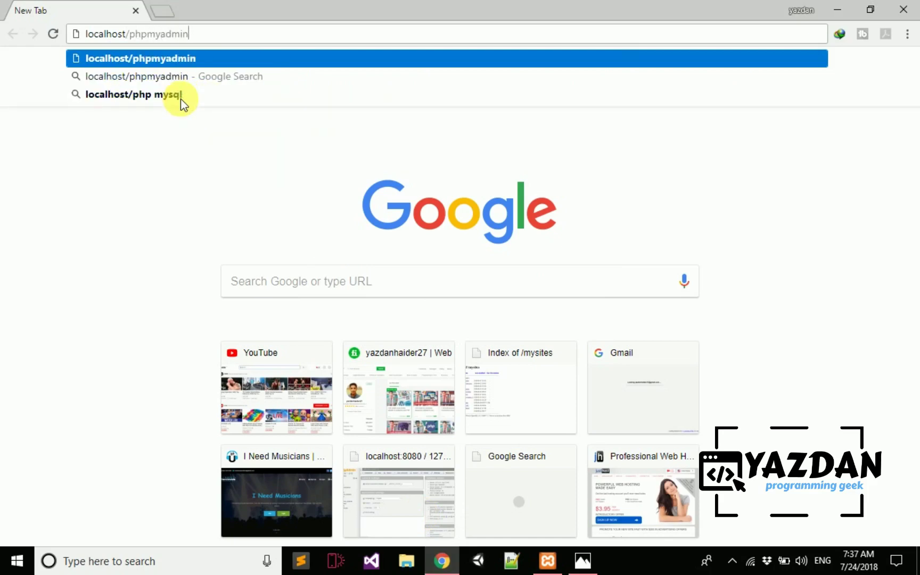
key("Escape")
key("Return")
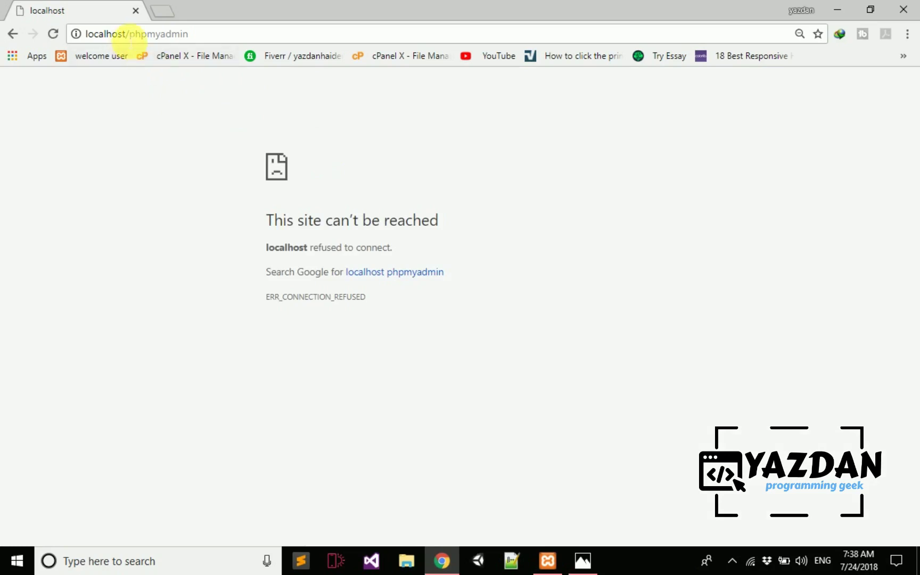
- After checking XAMPP, change Chrome's address to localhost:8080/phpmyadmin and load it
left_click(548, 560)
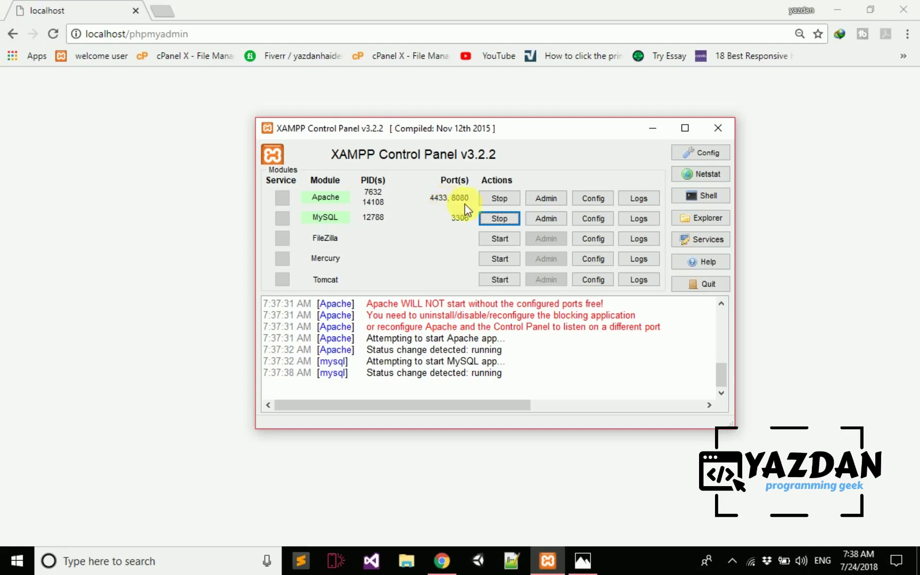
left_click(582, 81)
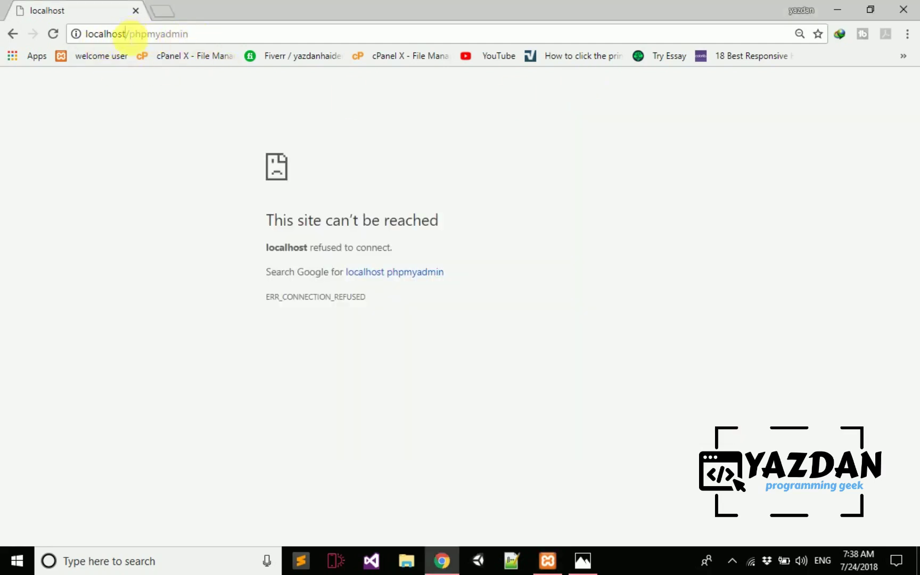
left_click(127, 34)
key("End")
key("BackSpace")
key("BackSpace")
key("BackSpace")
key("BackSpace")
key("BackSpace")
key("BackSpace")
key("BackSpace")
key("BackSpace")
key("BackSpace")
key("BackSpace")
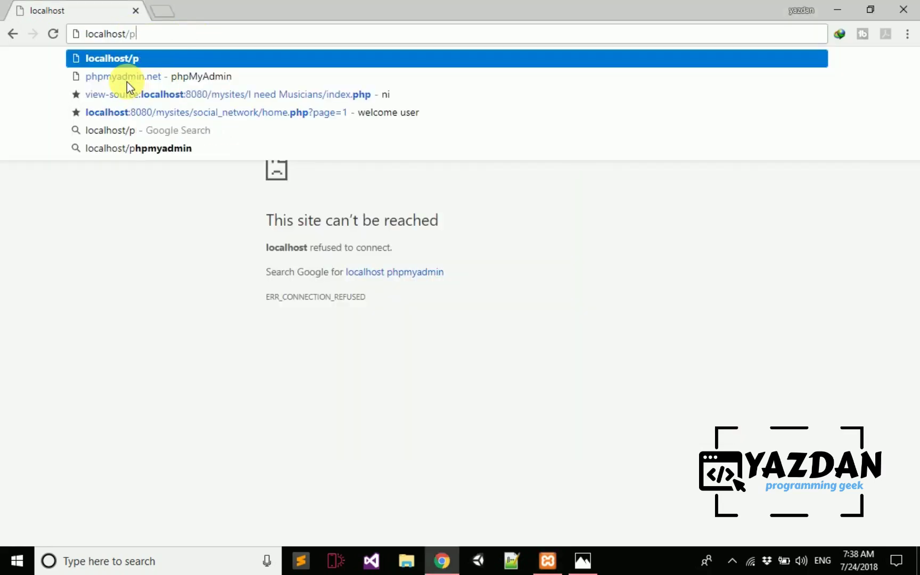
key("BackSpace")
type(":80")
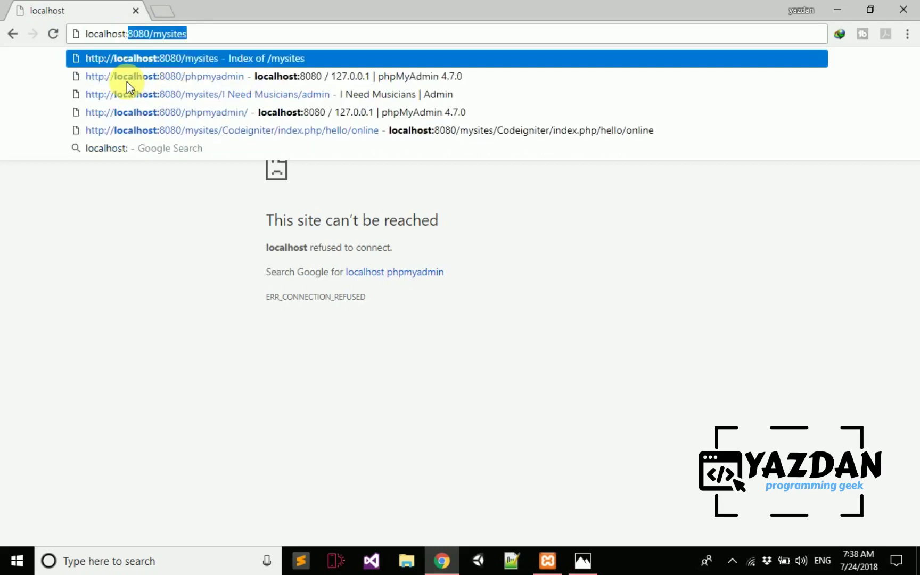
type("80/")
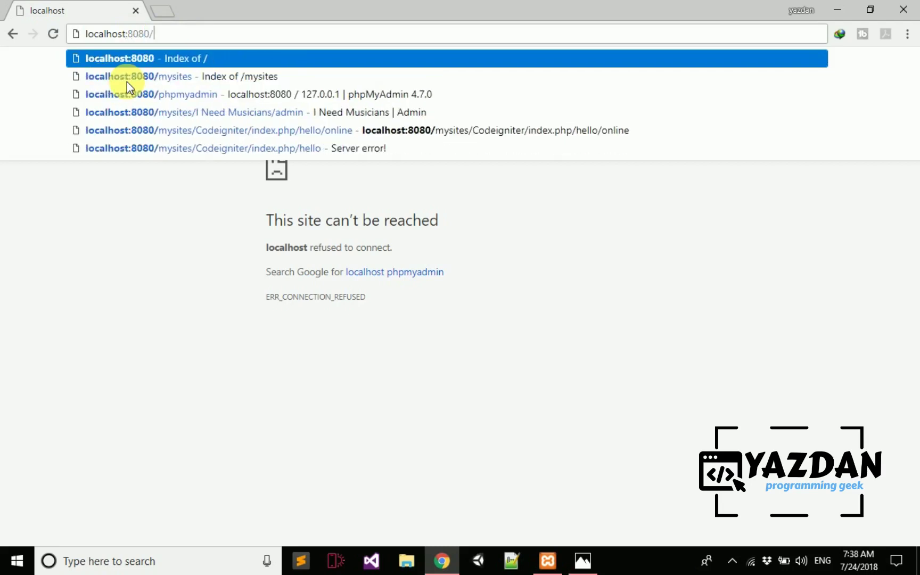
type("php")
key("Return")
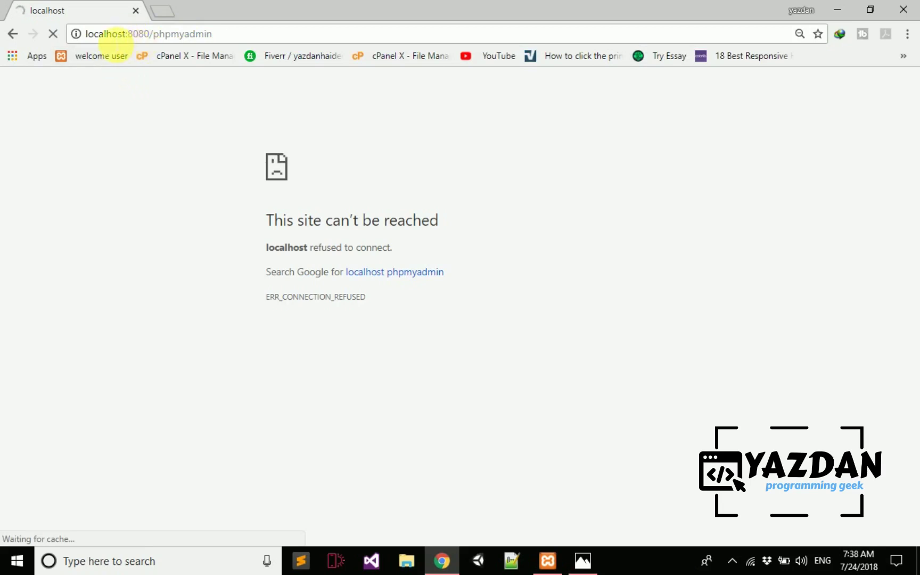
left_click_drag(87, 35, 169, 37)
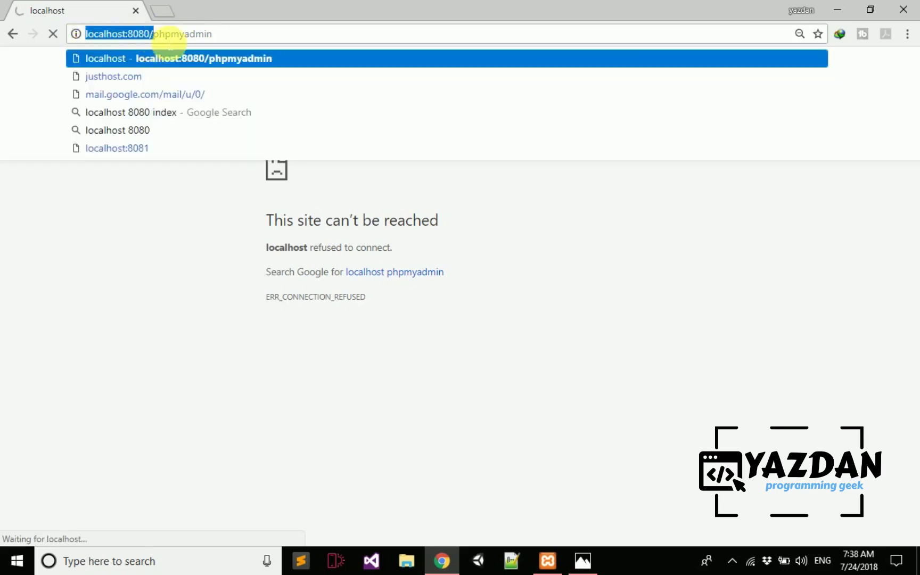
left_click(242, 34)
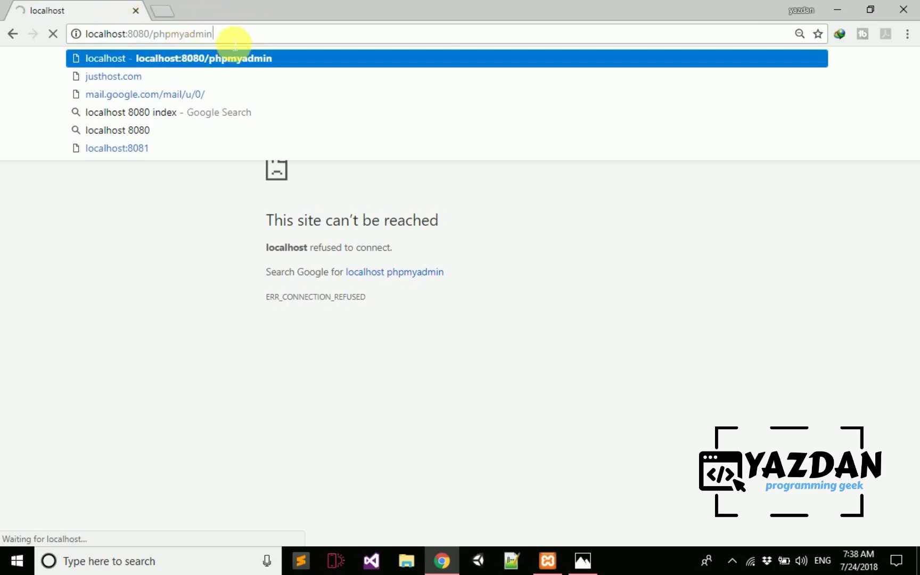
key("Return")
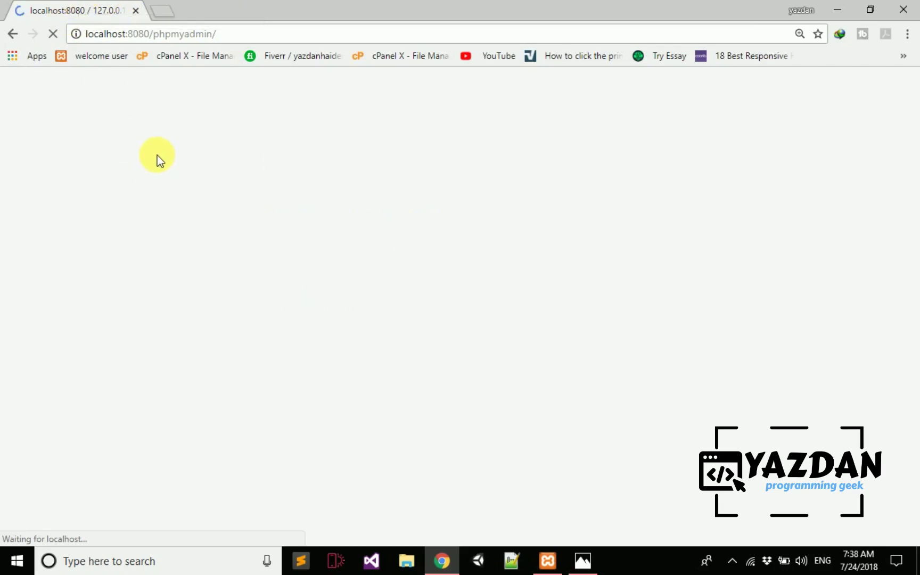
- Open a new tab at localhost:8080/ to display the Index of / directory listing
scroll(622, 334, "down", 2)
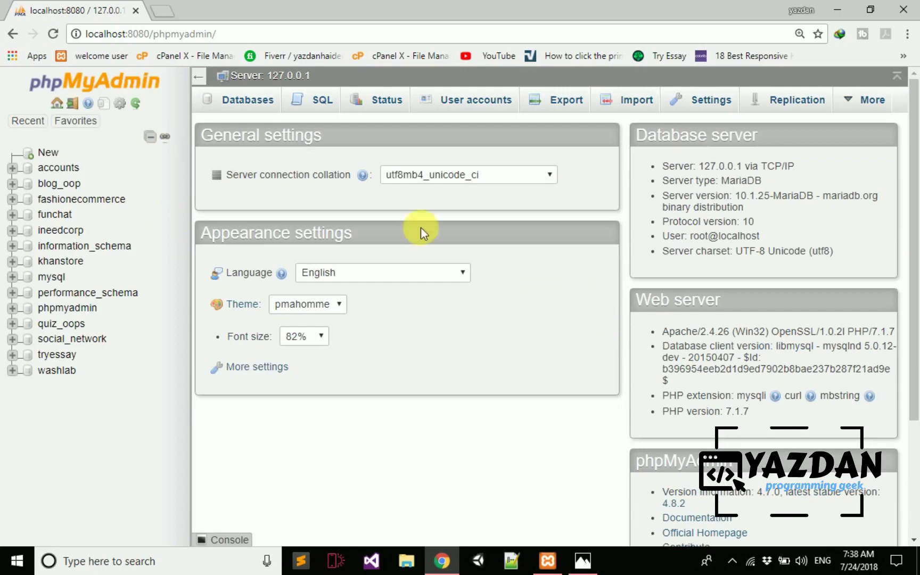
left_click(158, 12)
type("l")
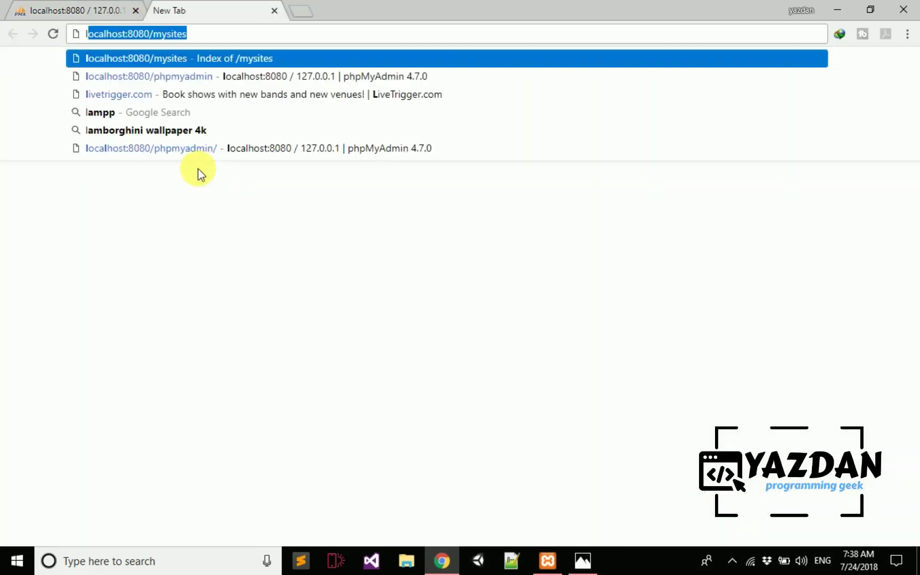
type("ocalhost:8080/mysit")
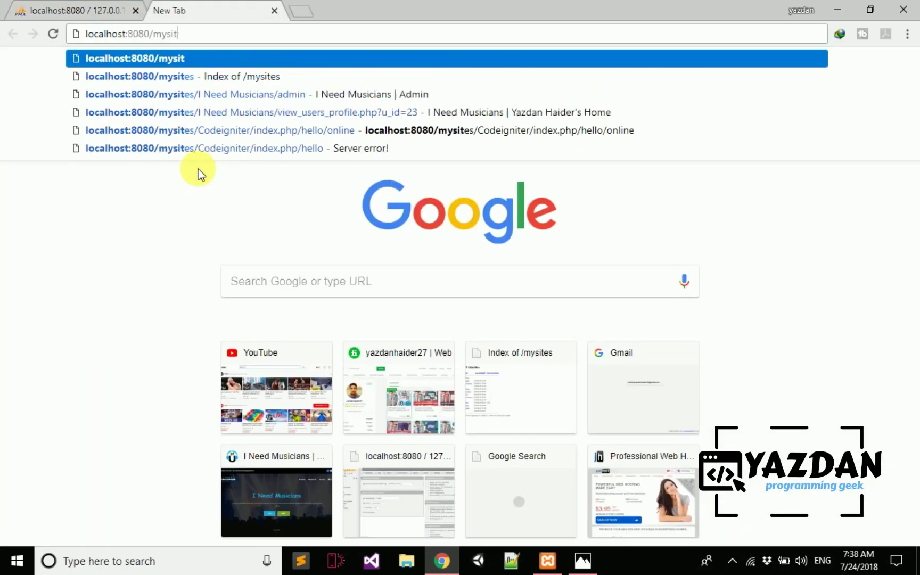
key("BackSpace")
key("BackSpace")
key("BackSpace")
key("BackSpace")
key("BackSpace")
key("Return")
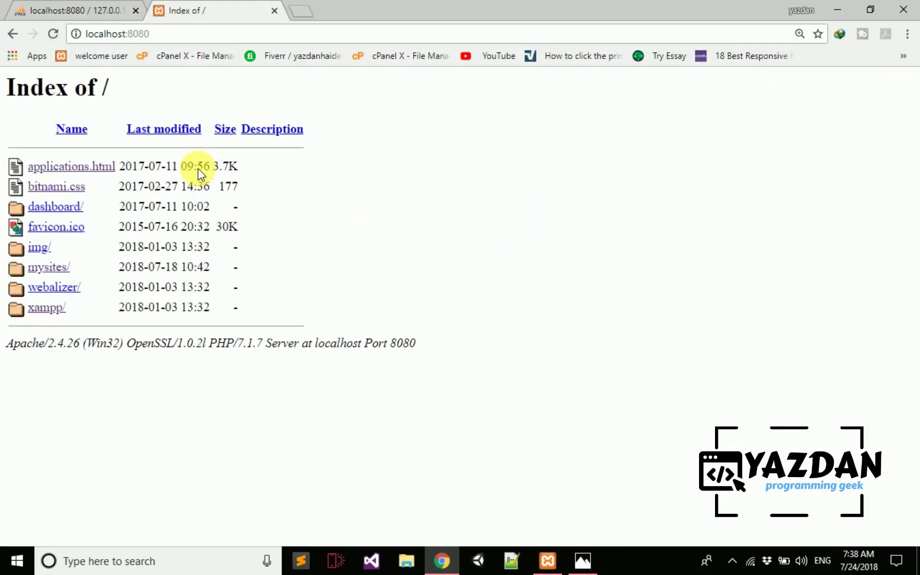
- Open This PC via Windows search, maximize it, and browse into C:\xampp
left_click(175, 563)
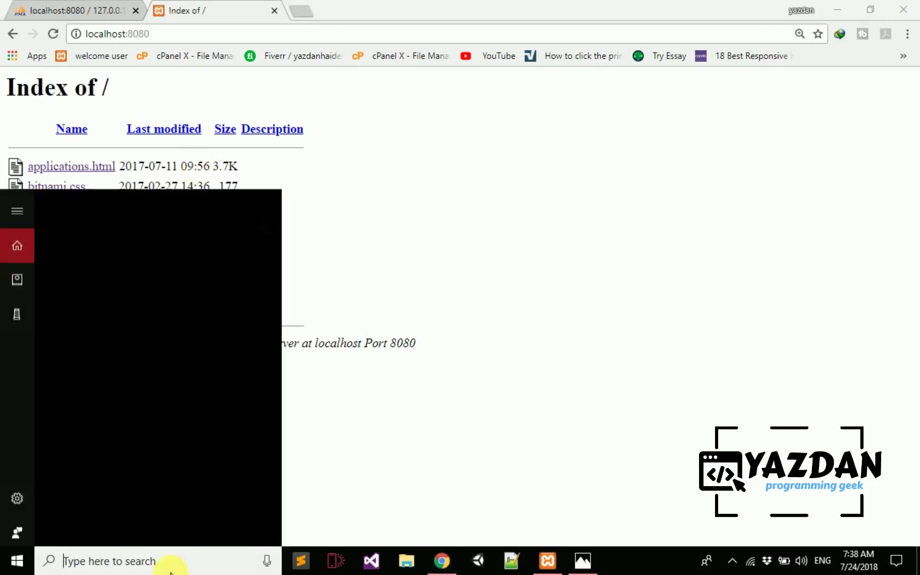
type("this p")
key("Return")
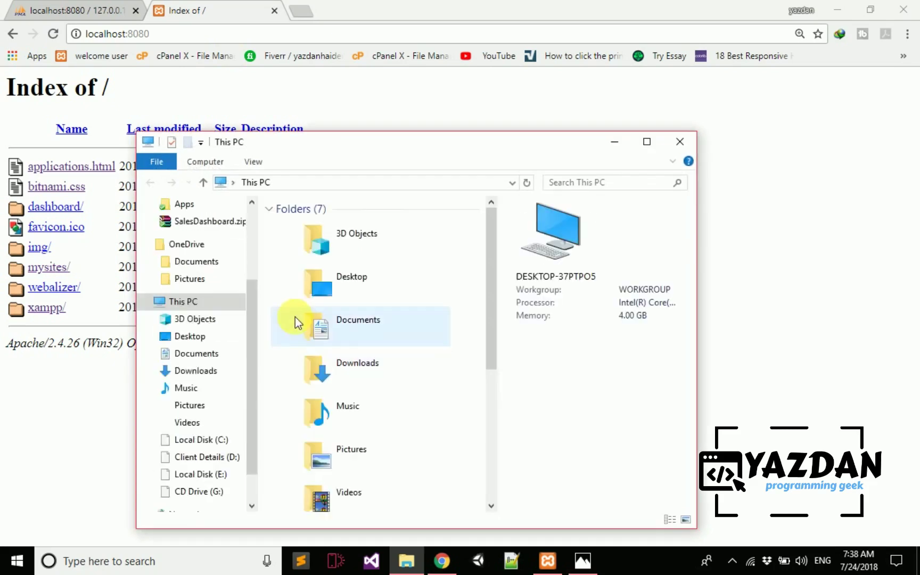
left_click(647, 141)
double_click(213, 256)
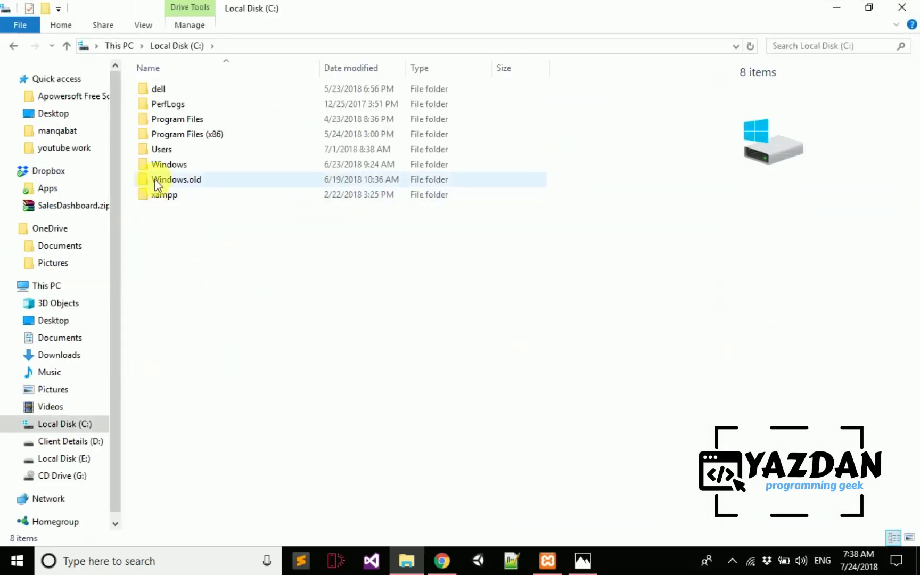
double_click(177, 199)
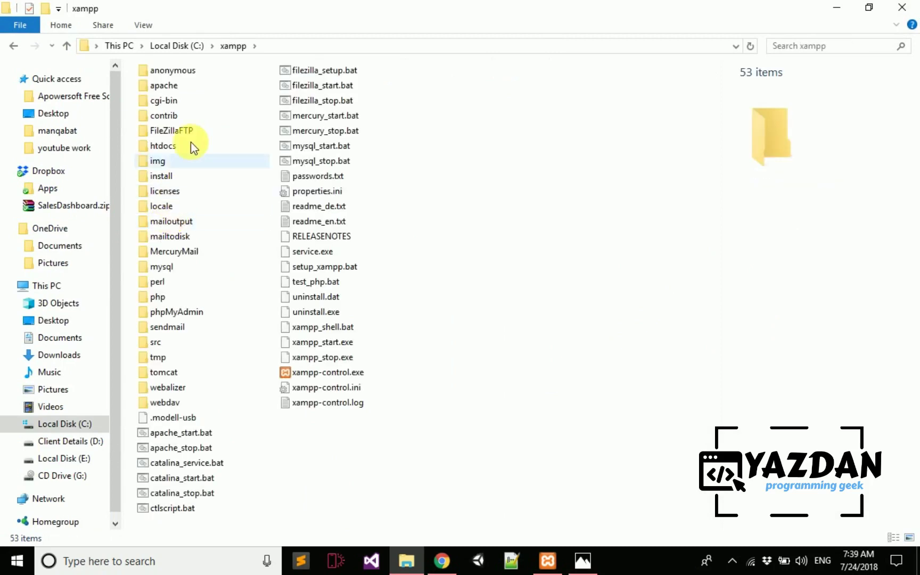
- Move the selection through the xampp folders to htdocs and open it
left_click(193, 218)
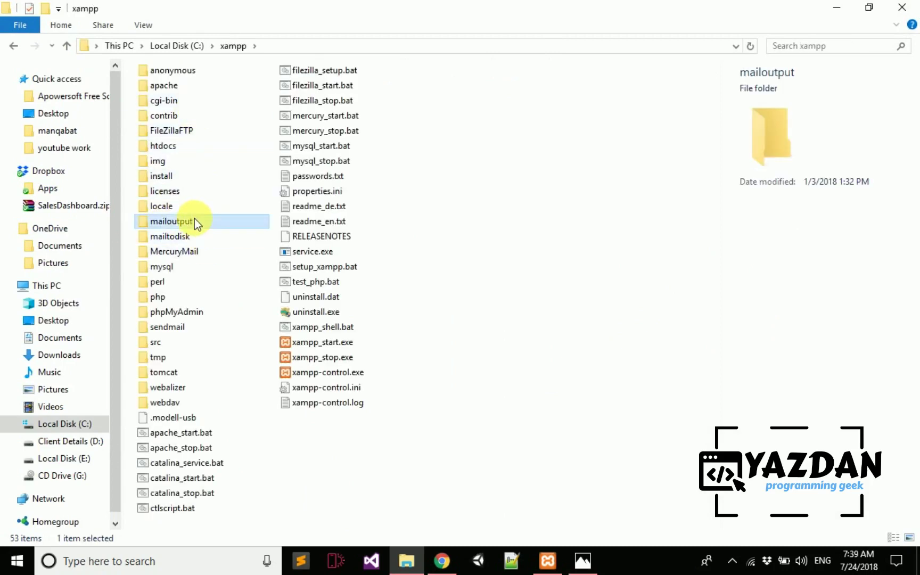
key("h")
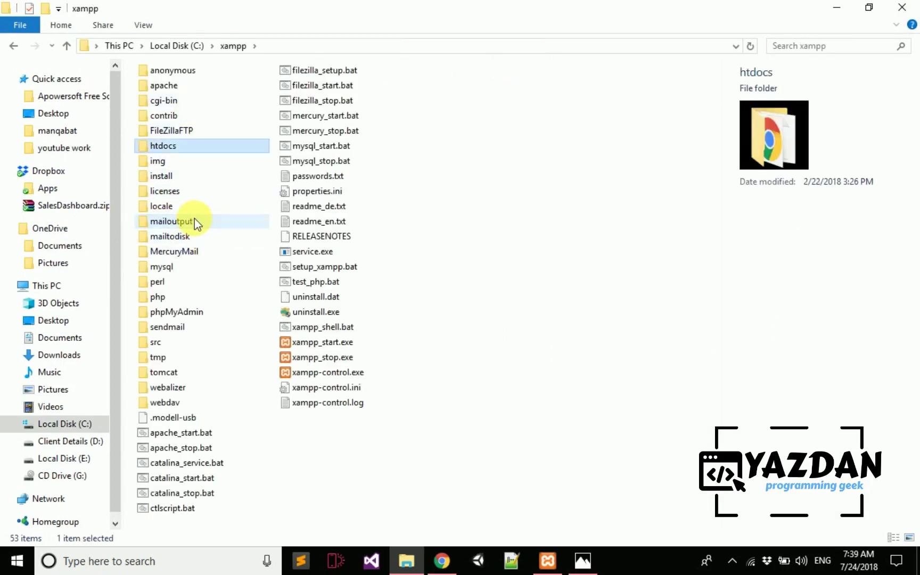
key("BackSpace")
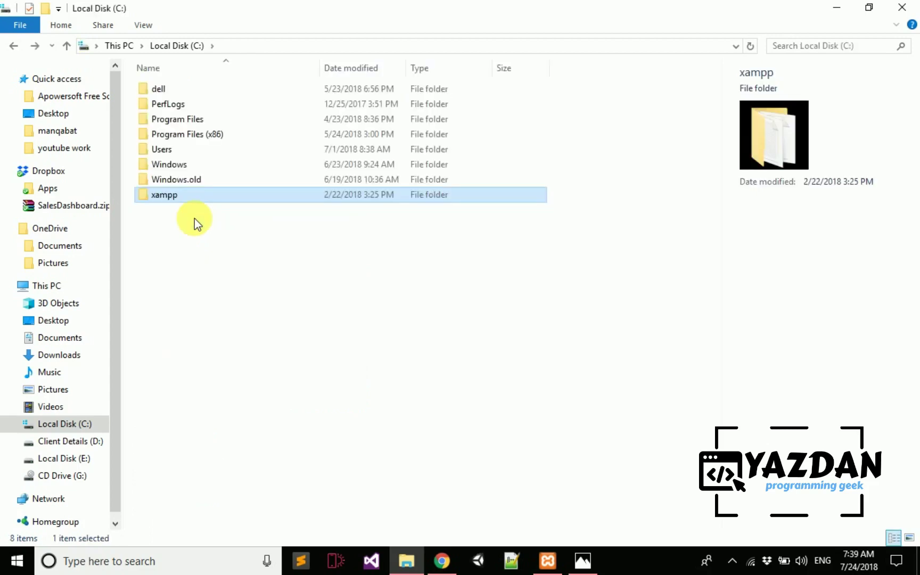
key("Return")
key("w")
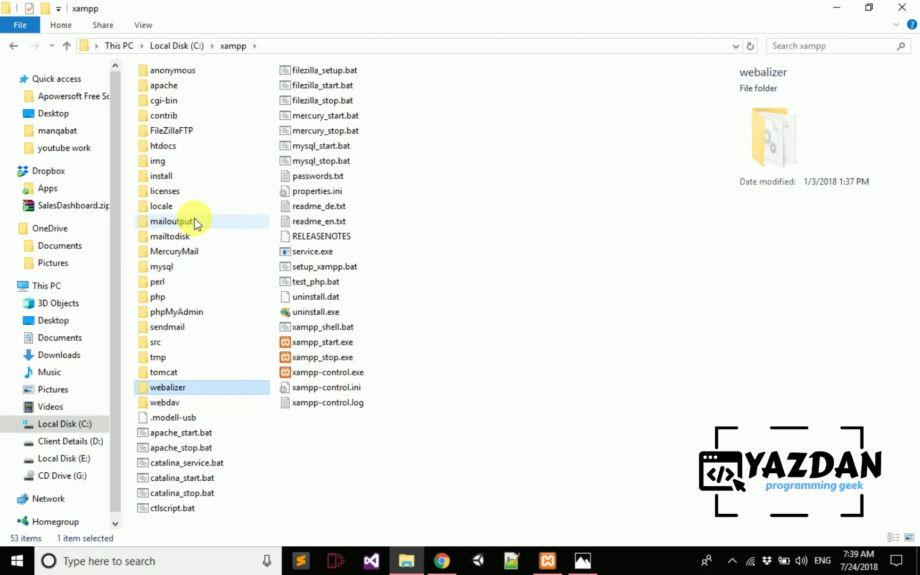
key("h")
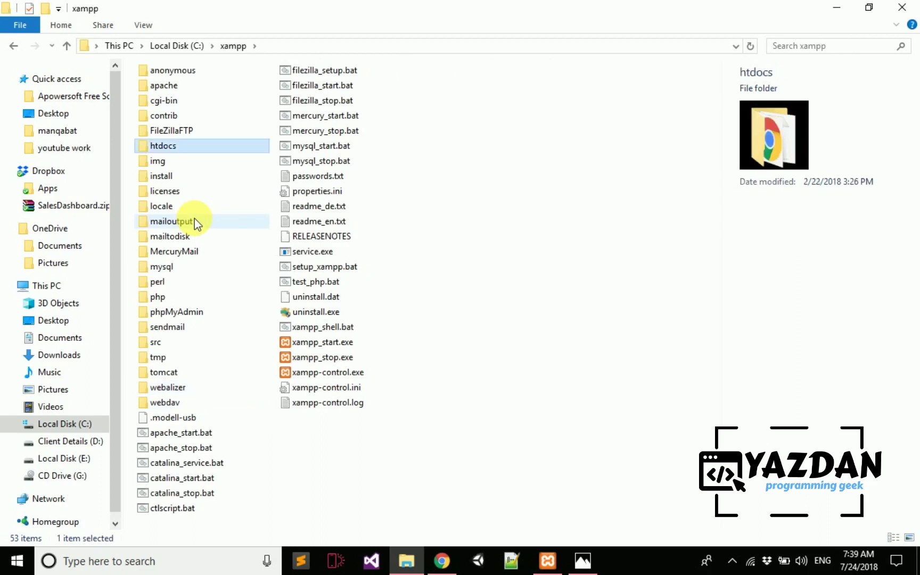
key("Return")
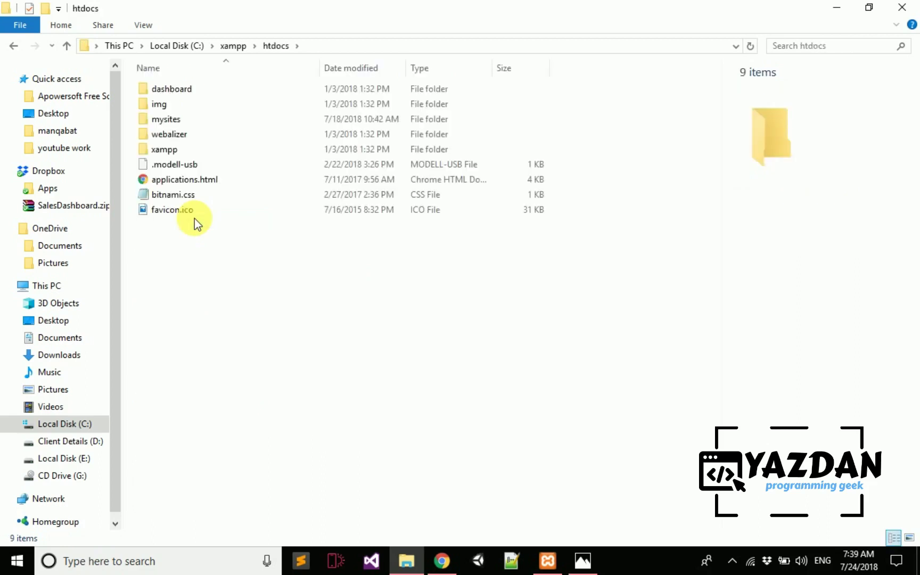
- Select all nine htdocs items, clear the selection, and return to Chrome's Index of / page
key("Down")
key("Down")
key("Down")
key("Up")
key("Up")
key("Up")
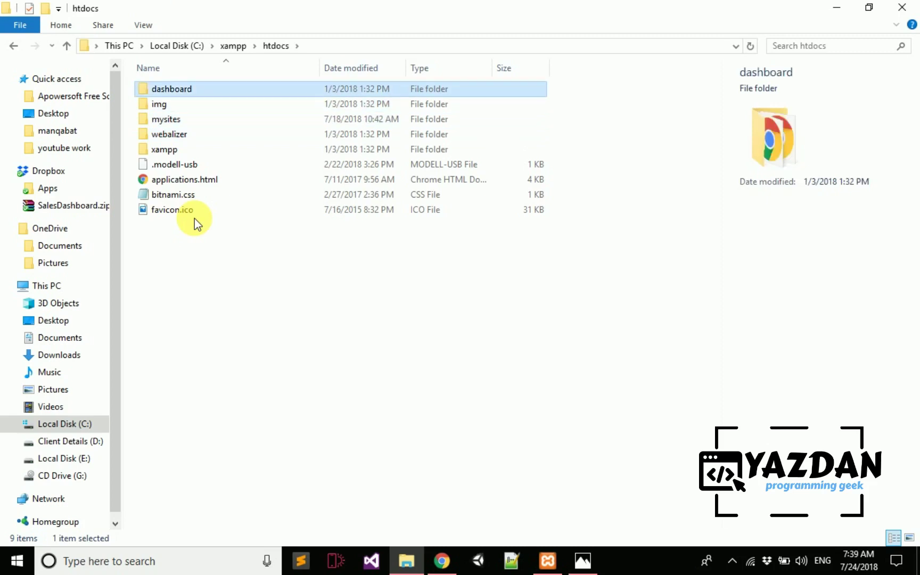
key("shift+Down")
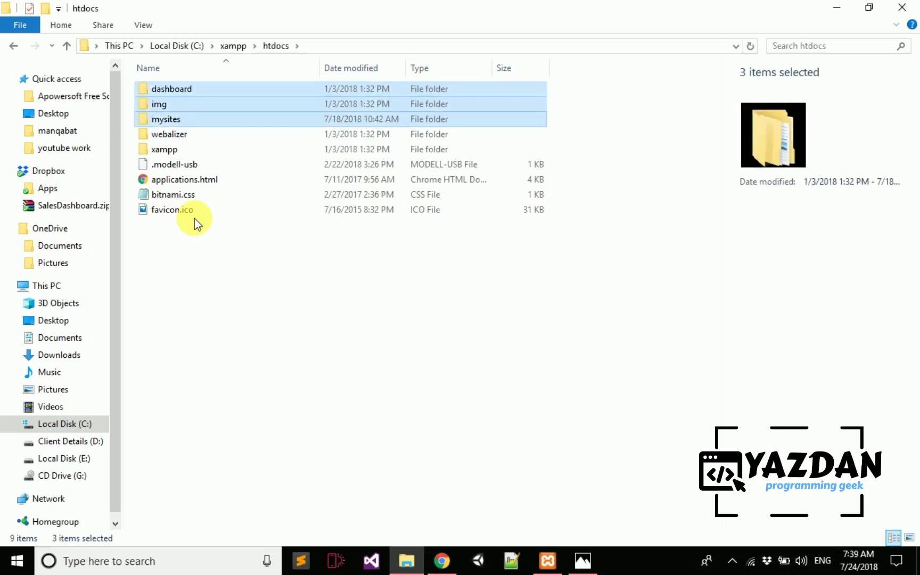
key("shift+Down")
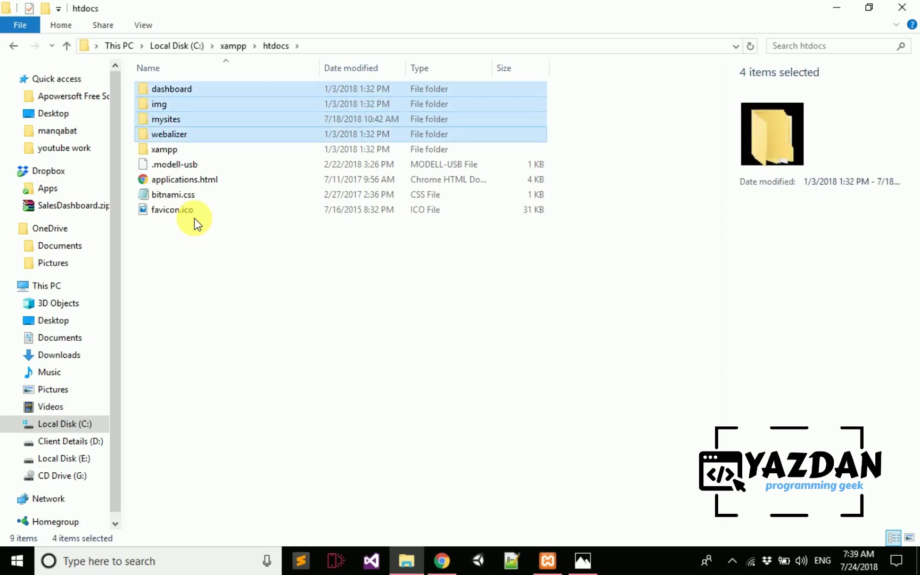
key("shift+Down")
key("shift+Down")
key("shift+Down")
key("shift+Down")
key("shift+Down")
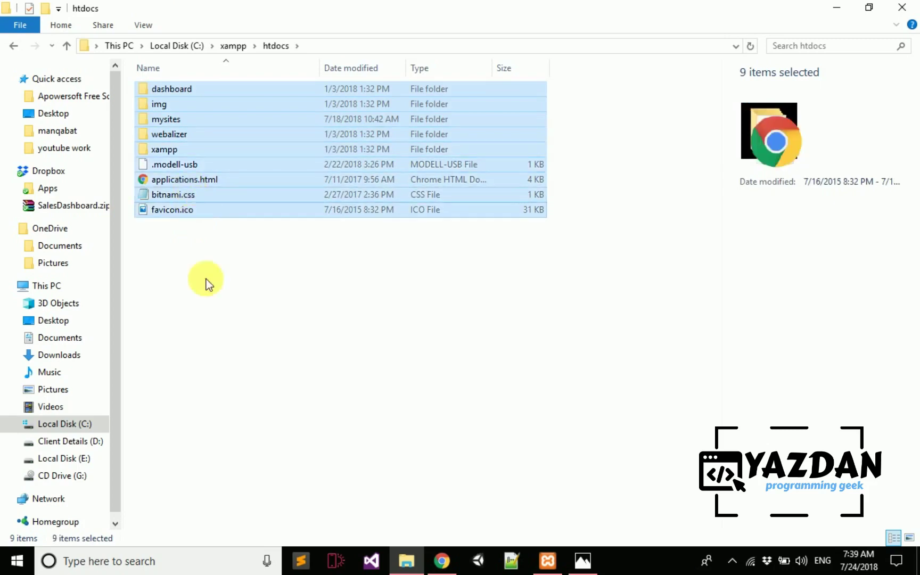
left_click(205, 280)
left_click(441, 559)
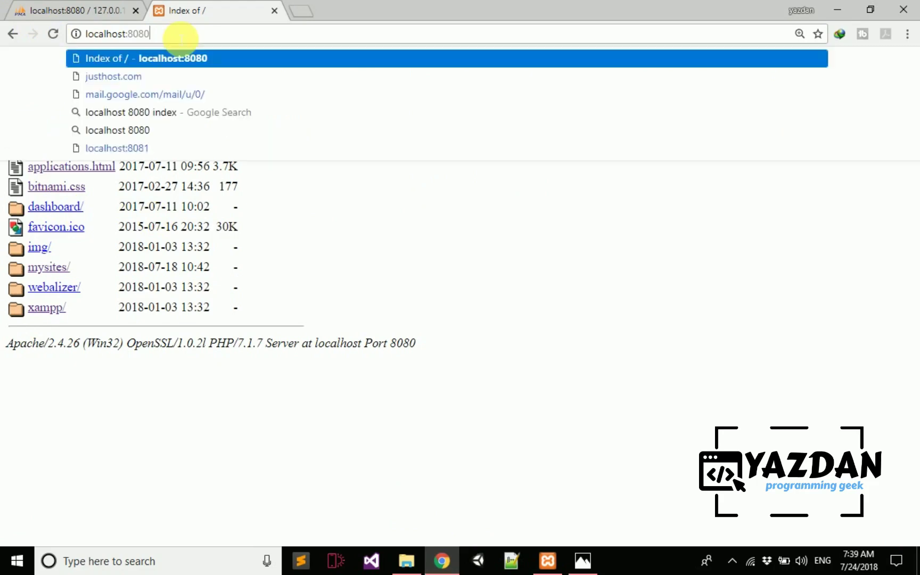
- Compare the localhost:8080 listing with Explorer's htdocs folder and the XAMPP Control Panel, ending on htdocs
left_click(333, 252)
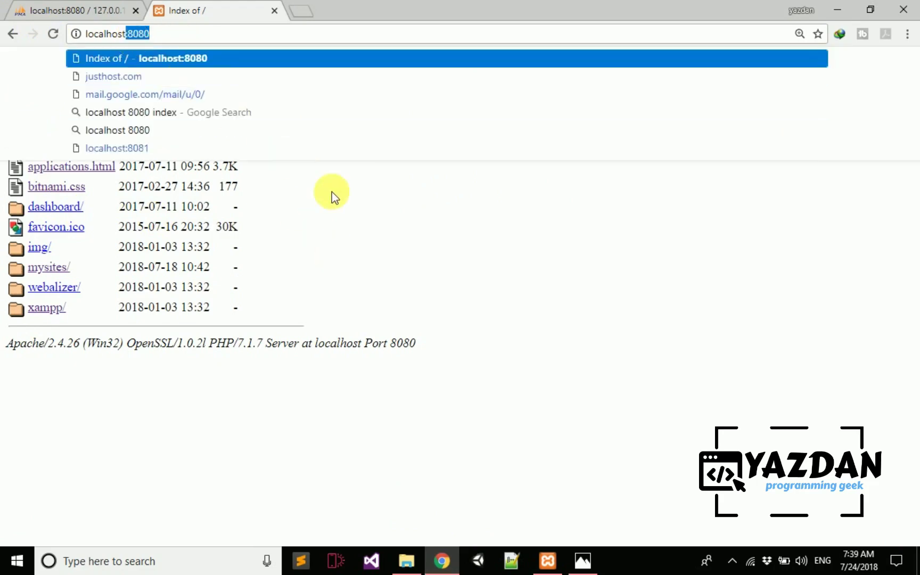
left_click(331, 192)
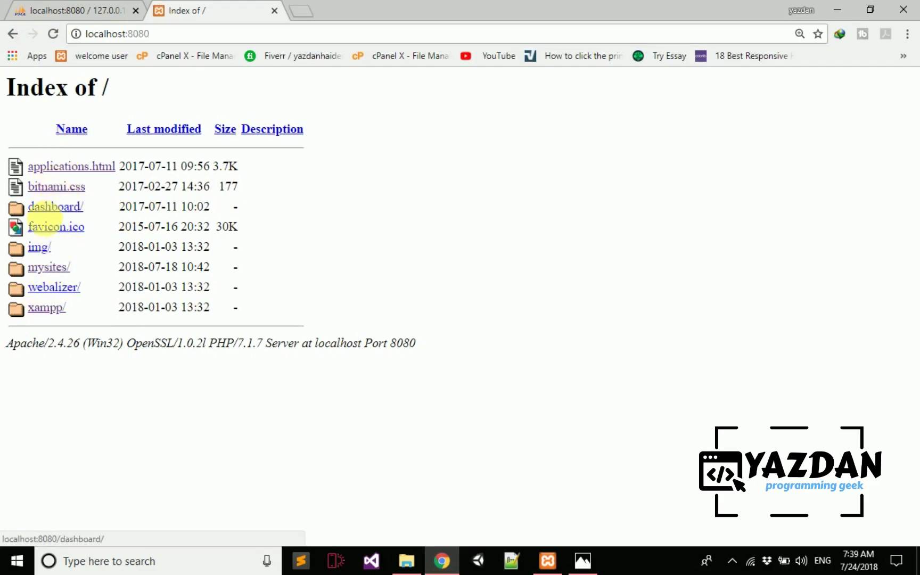
left_click(405, 561)
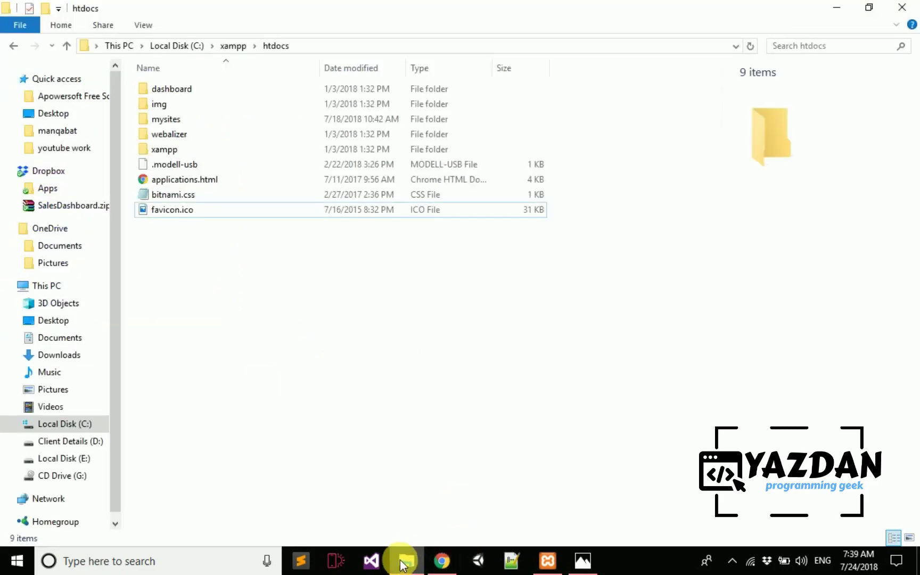
left_click(402, 561)
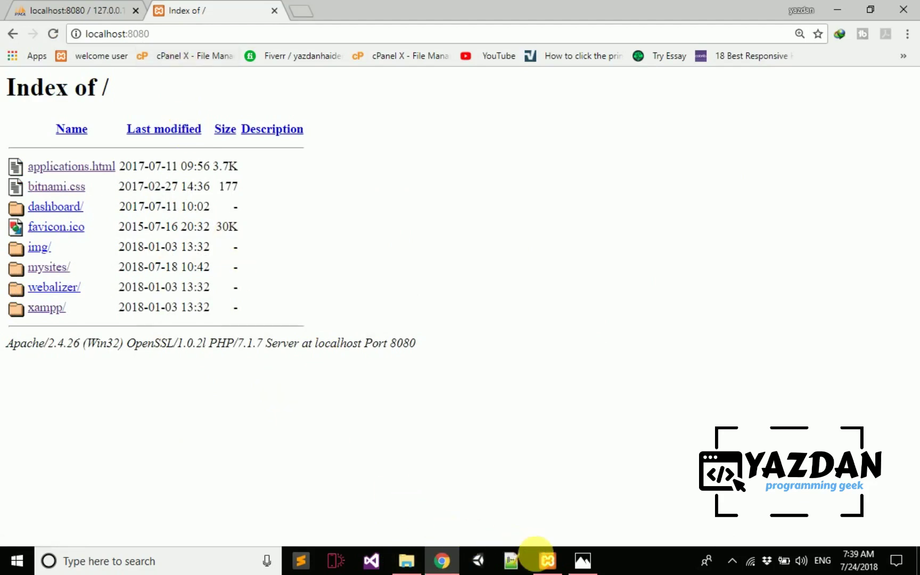
left_click(546, 562)
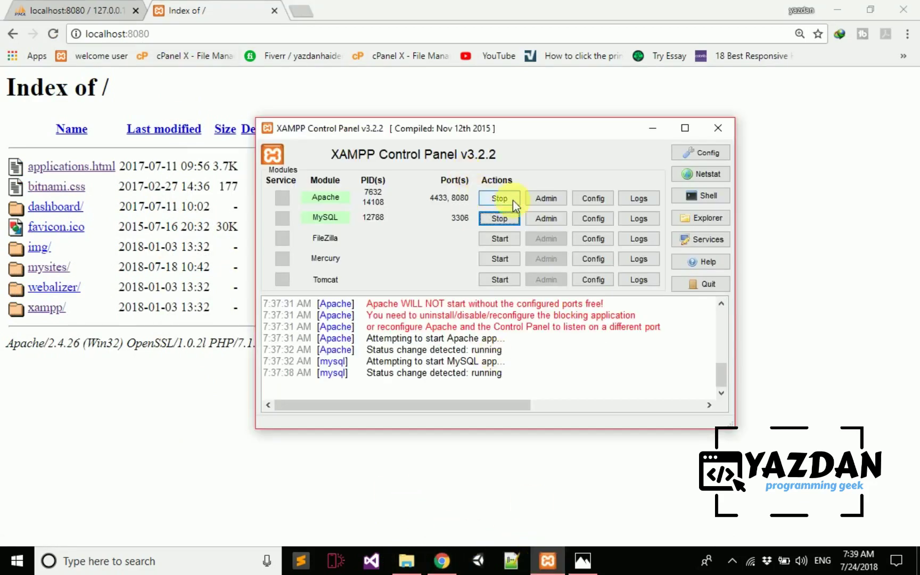
left_click(648, 130)
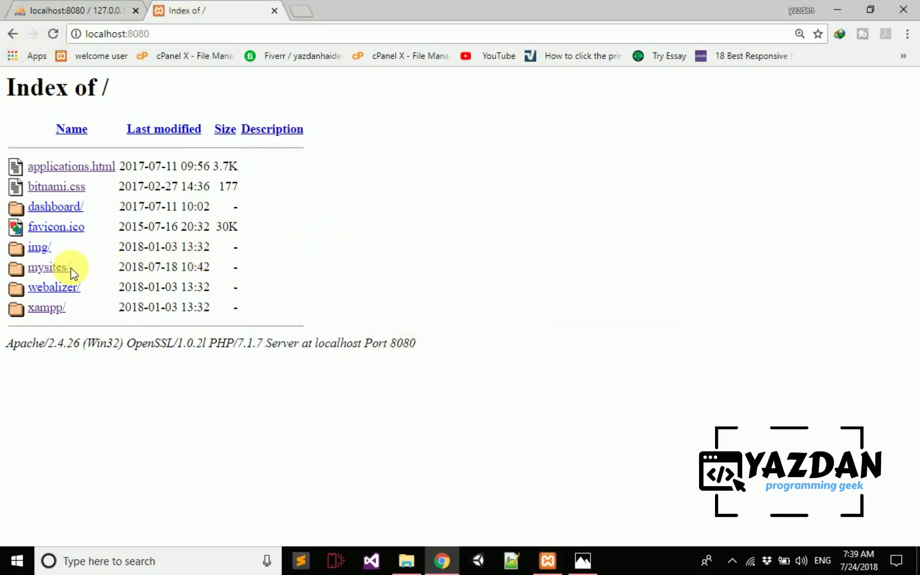
left_click(406, 560)
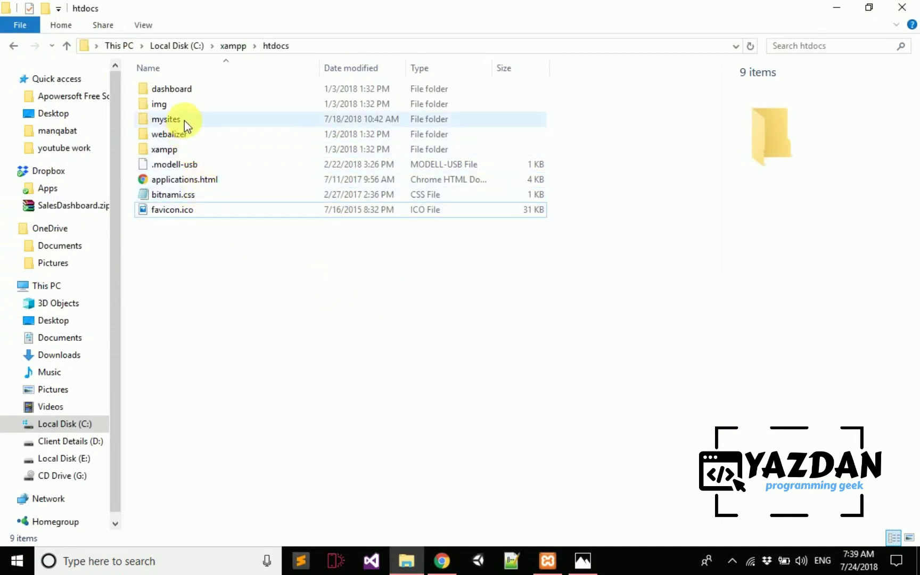
- Move the selection to the mysites folder in htdocs and open it
key("space")
key("shift+Up")
key("shift+Up")
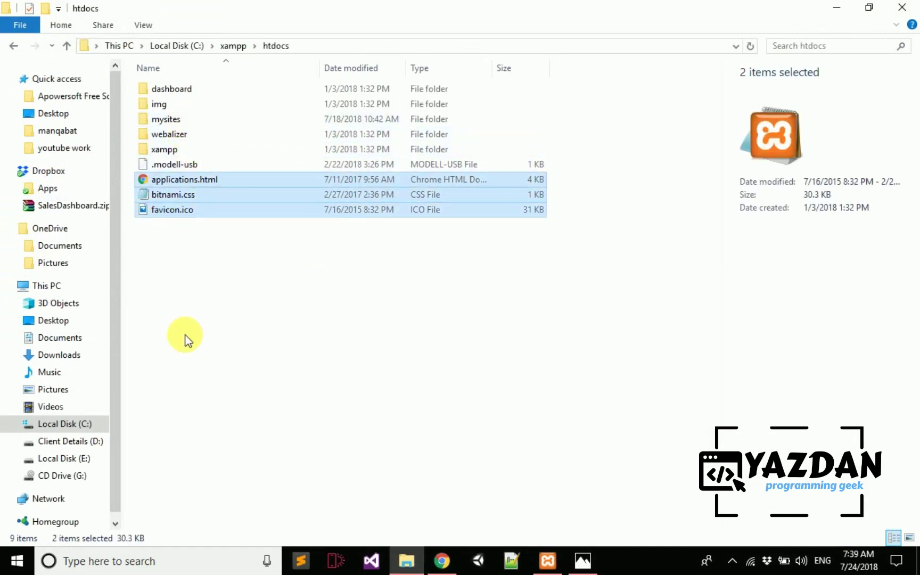
key("shift+Up")
key("shift+Up")
key("shift+Up")
key("Up")
key("Up")
key("shift+Up")
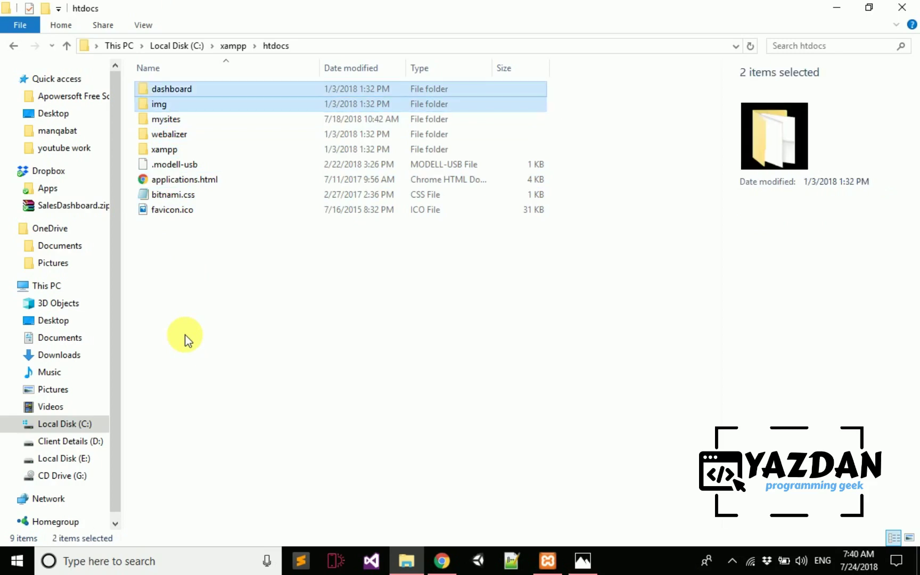
key("Down")
key("Down")
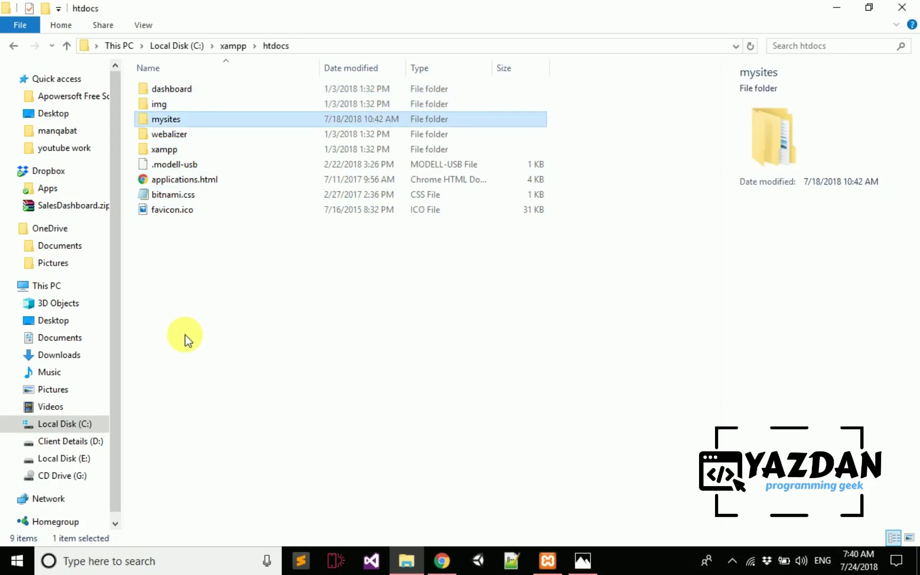
key("Return")
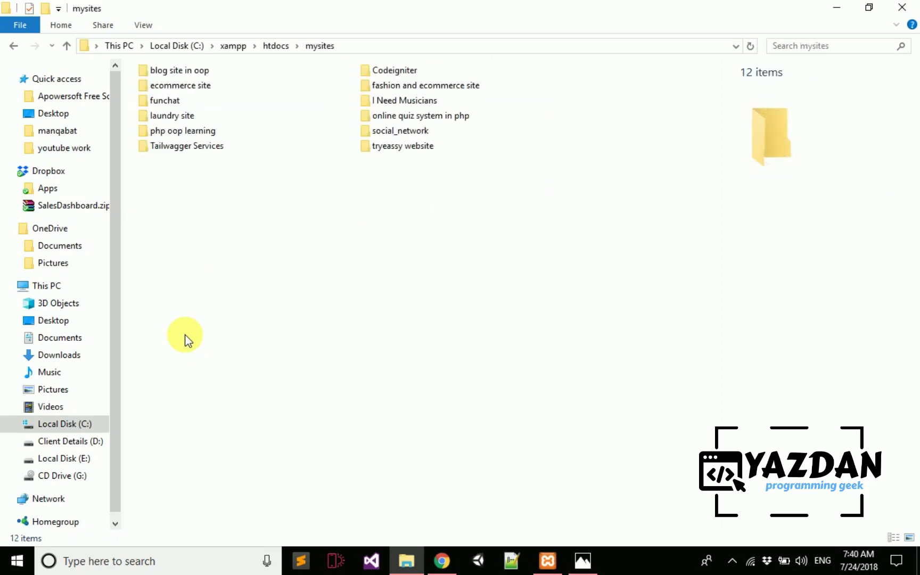
- Select all 12 mysites project folders, clear the selection, and return to Chrome's localhost listing
key("Down")
key("Up")
key("shift+Down")
key("shift+Down")
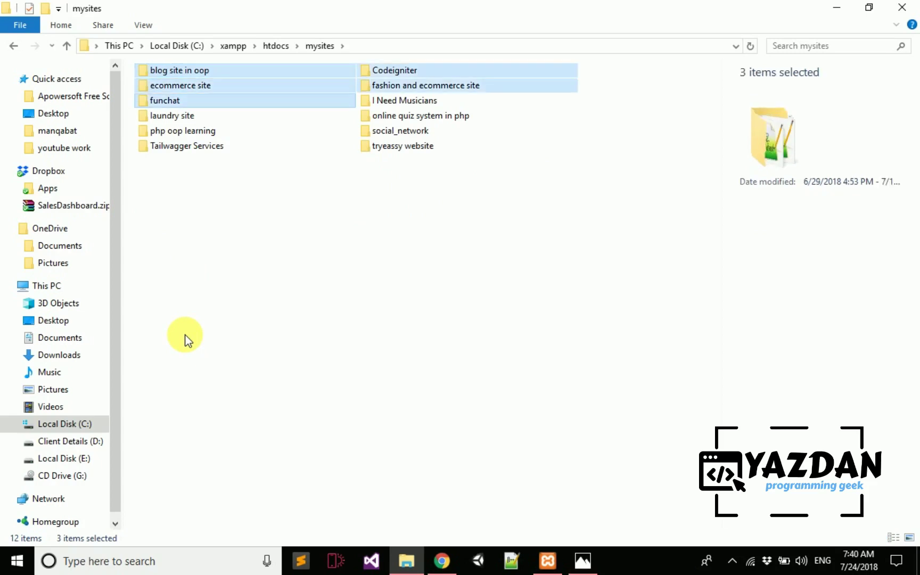
key("shift+Down")
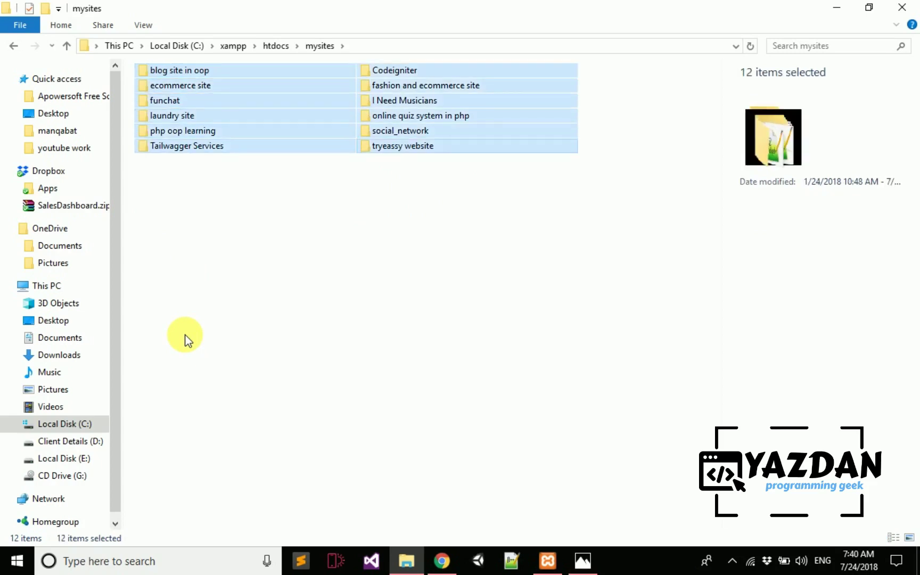
left_click(286, 246)
left_click(441, 560)
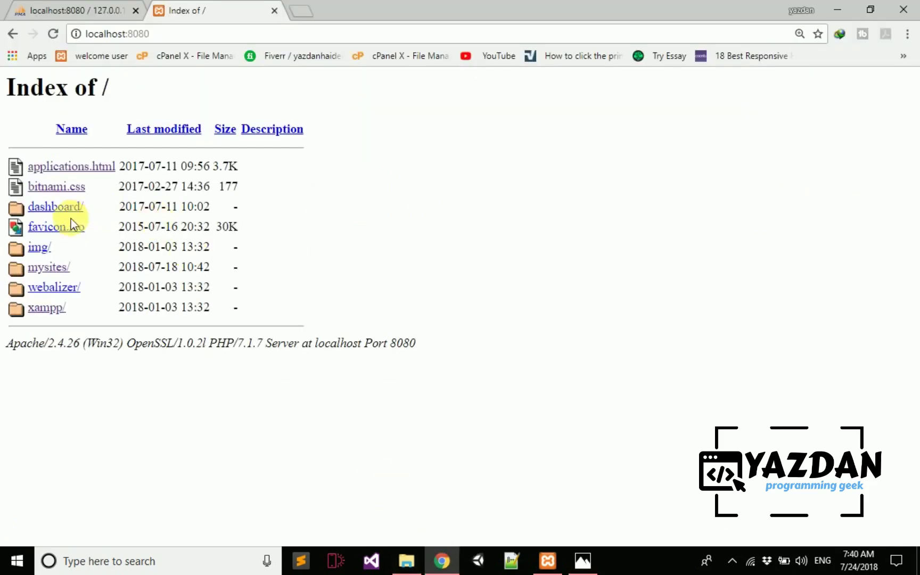
- Open mysites, then the I Need Musicians site, and go to its login.php page
left_click(54, 267)
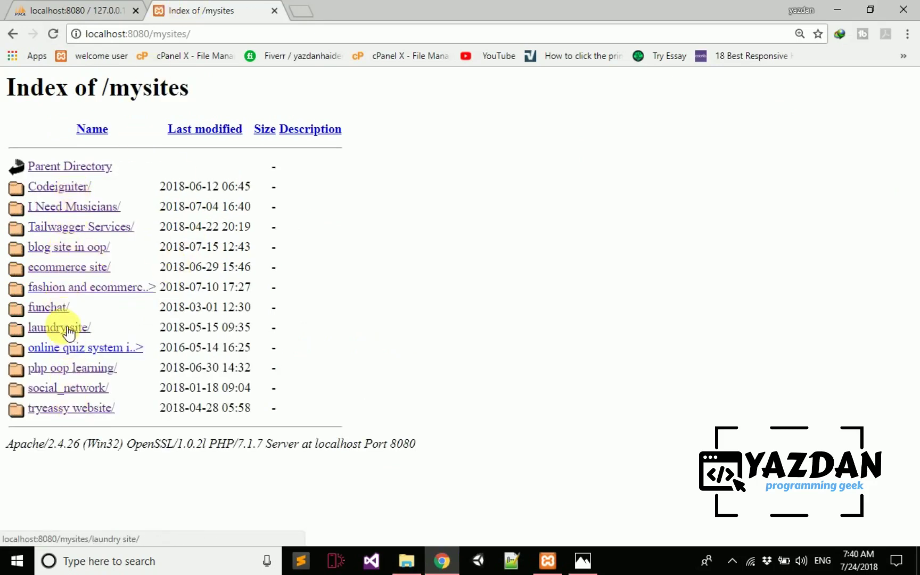
left_click(72, 206)
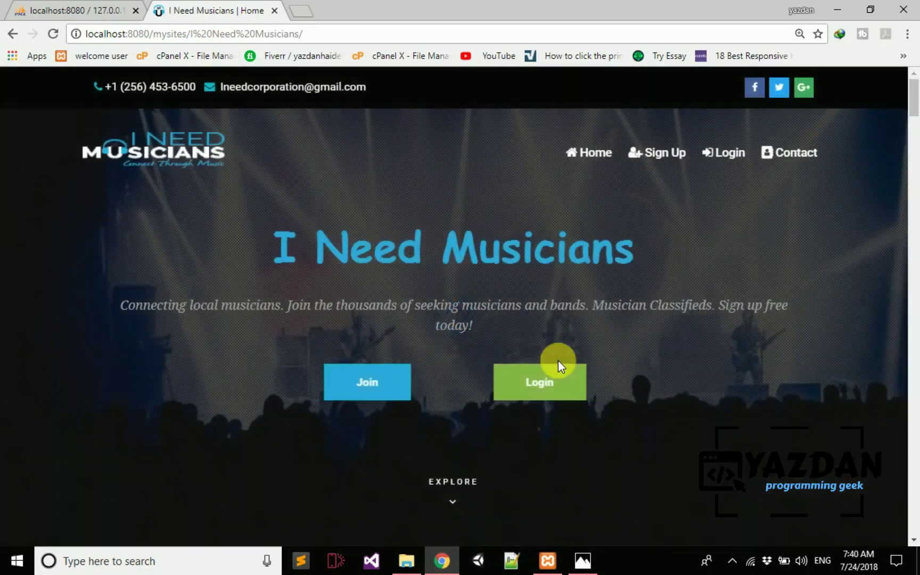
left_click(471, 361)
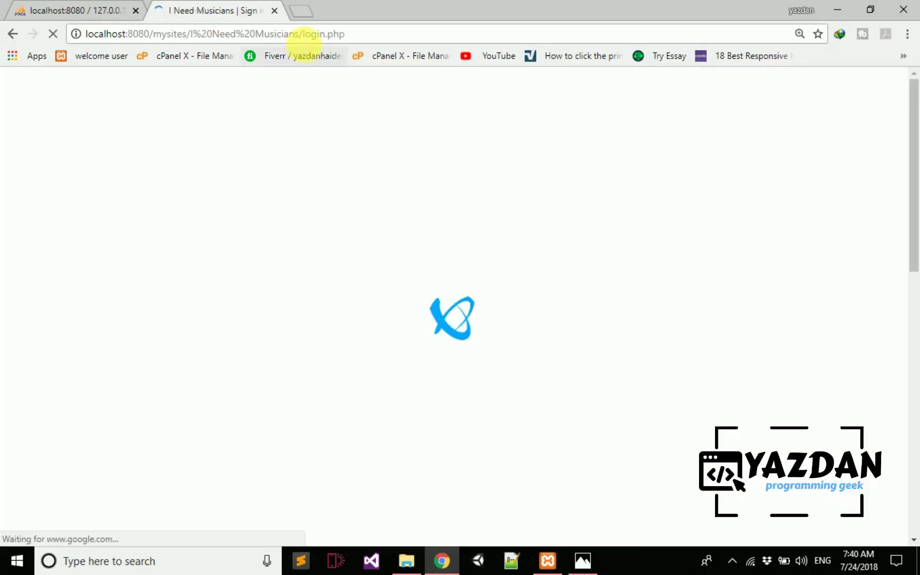
left_click_drag(302, 34, 366, 35)
type("login.php")
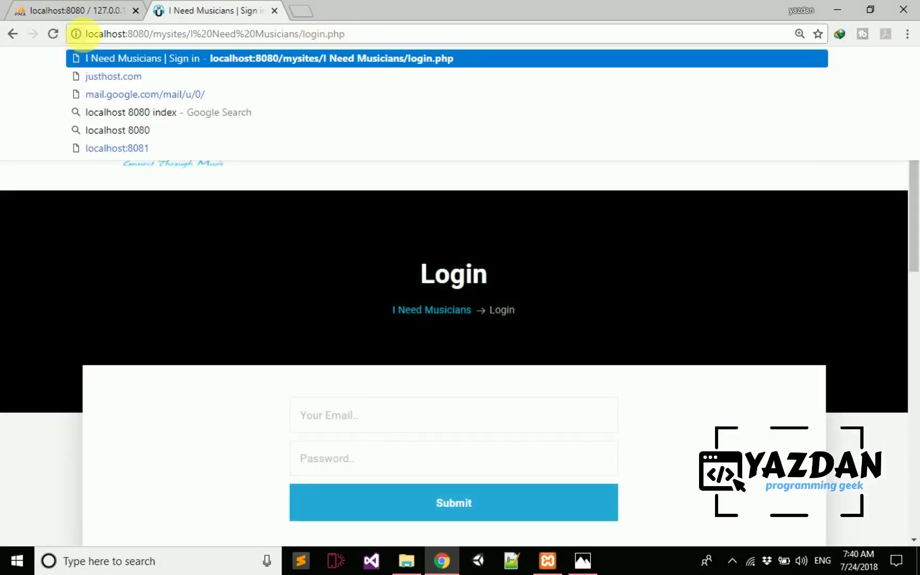
left_click_drag(80, 34, 242, 38)
left_click(410, 38)
left_click(270, 231)
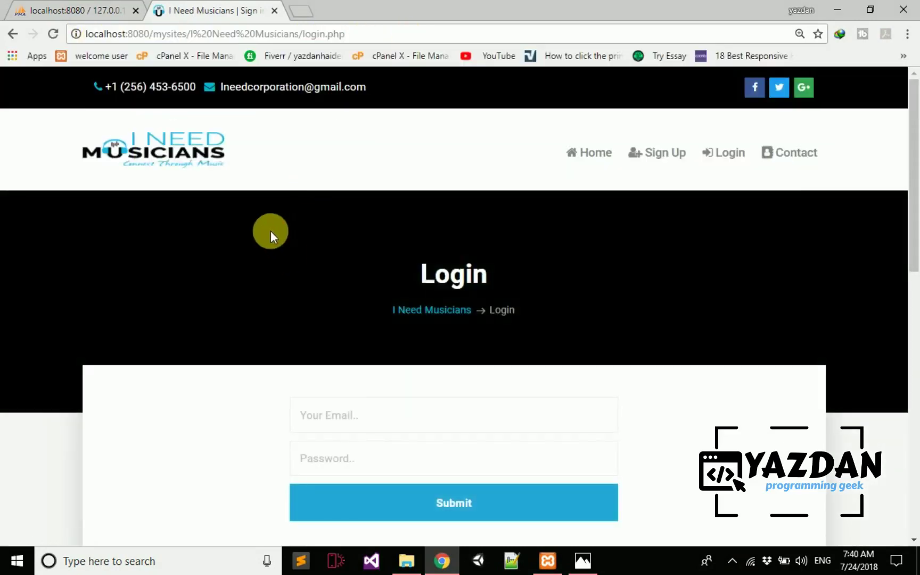
- Go back three pages to the localhost:8080 root listing and close the other tab
left_click(13, 34)
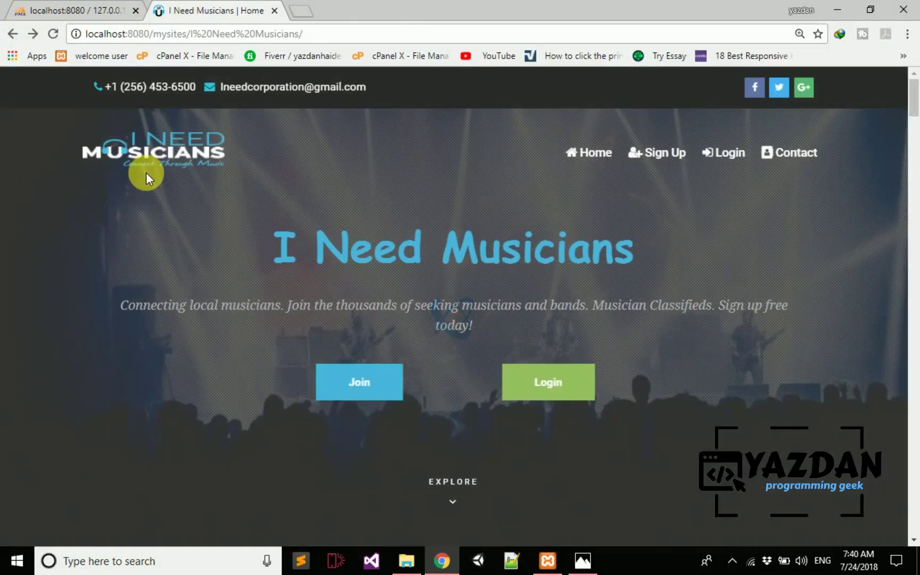
scroll(300, 322, "down", 8)
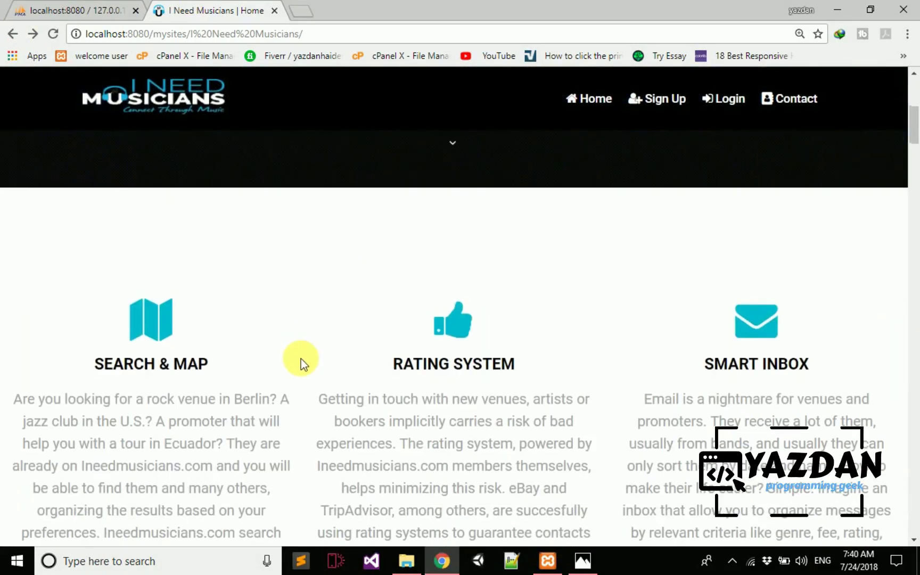
scroll(301, 359, "up", 8)
left_click(11, 36)
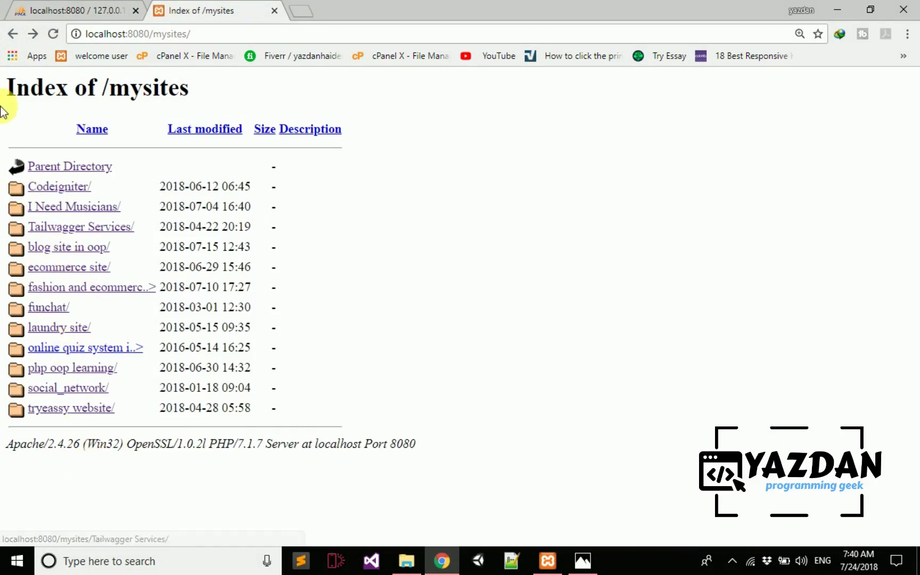
left_click(13, 35)
left_click(135, 10)
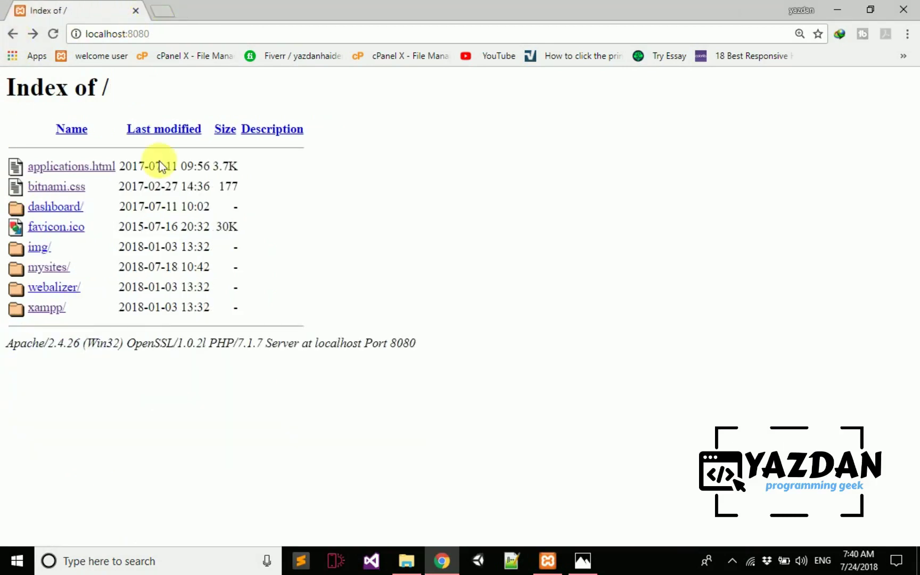
- Return Explorer to the htdocs folder, then bring Chrome back with a new tab
key("alt+Tab")
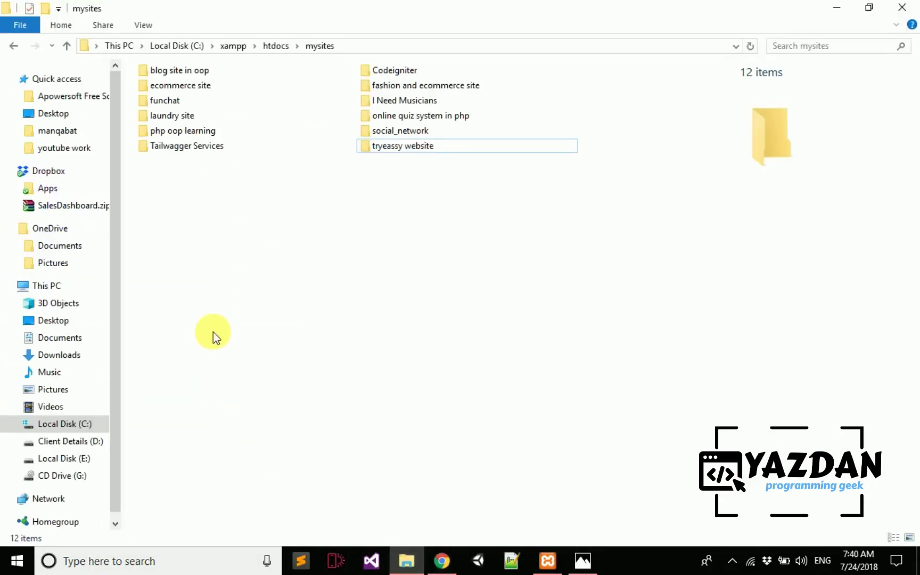
key("BackSpace")
key("Down")
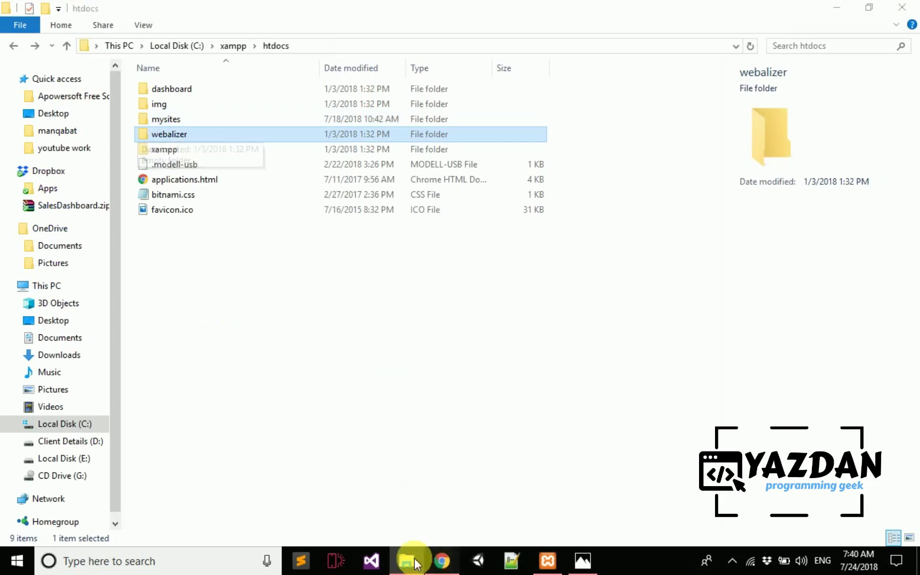
left_click(442, 561)
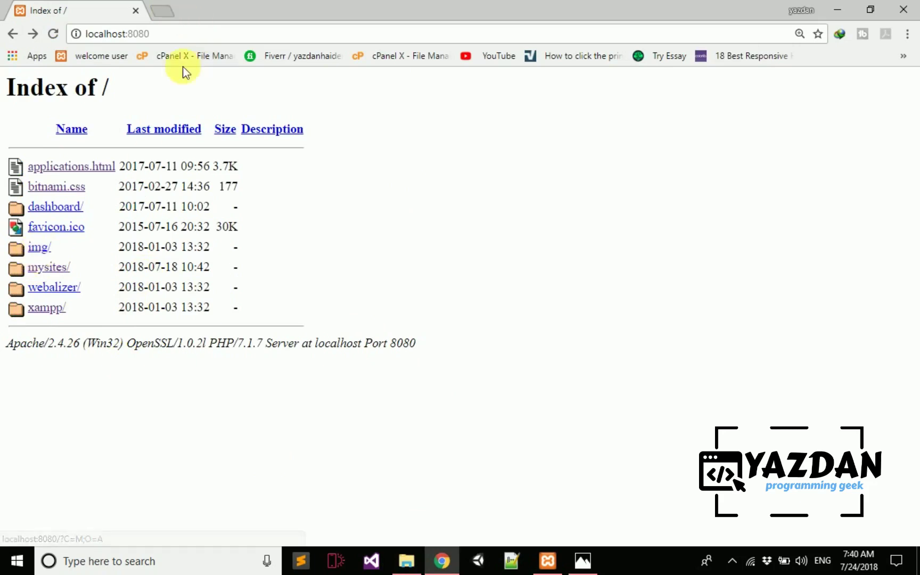
key("ctrl+t")
- Search the web for 'xampp 64 bit', open the FileHippo result in a new tab, and close the Google results
type("xampp")
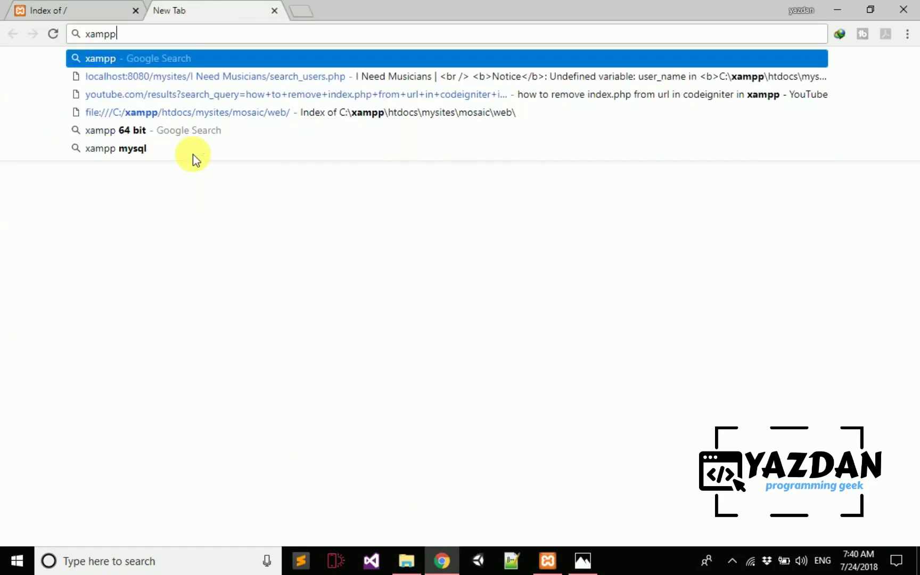
type(" 6")
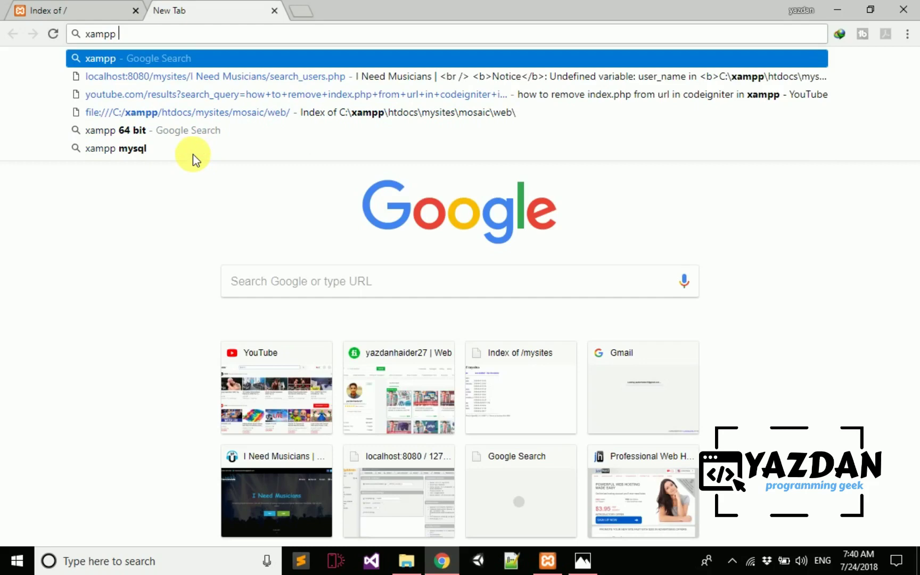
type("4 bit")
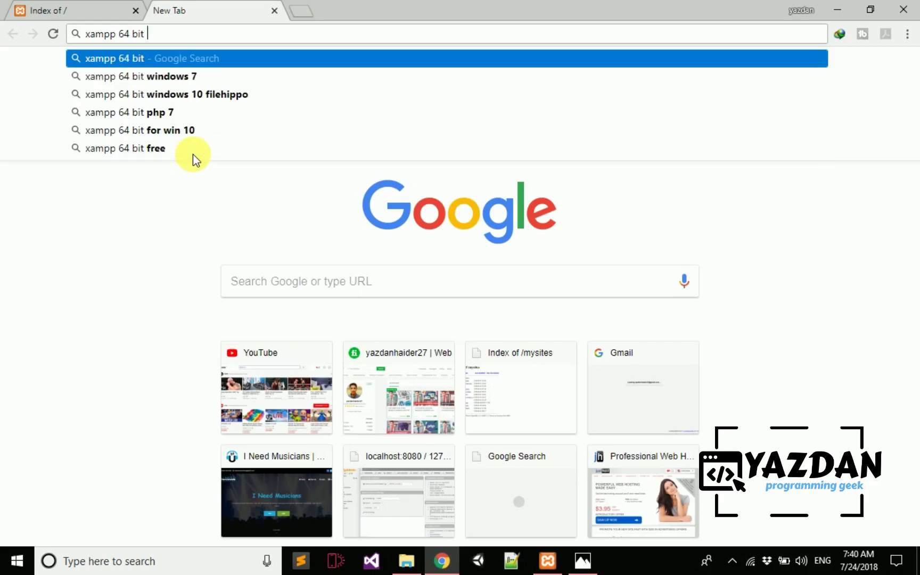
key("Return")
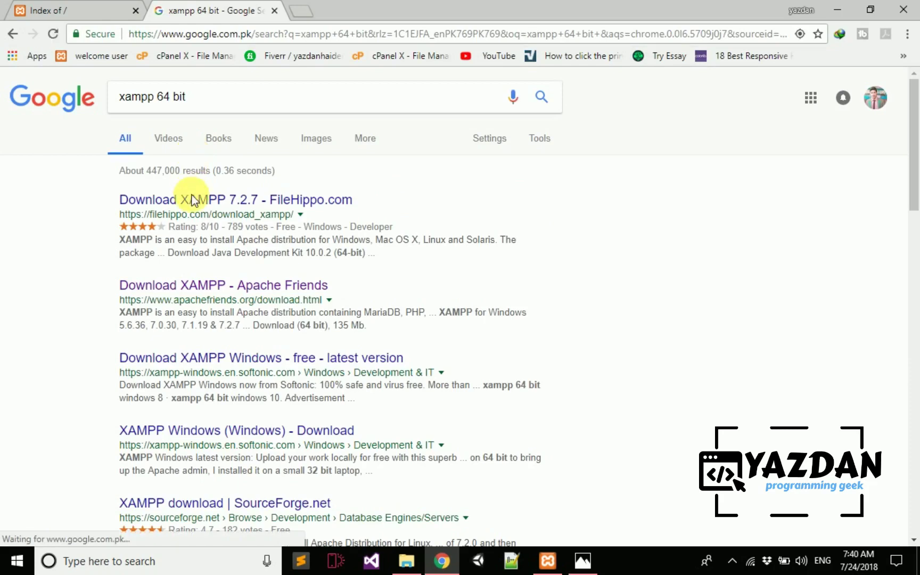
right_click(213, 201)
left_click(234, 206)
left_click(306, 11)
left_click(281, 11)
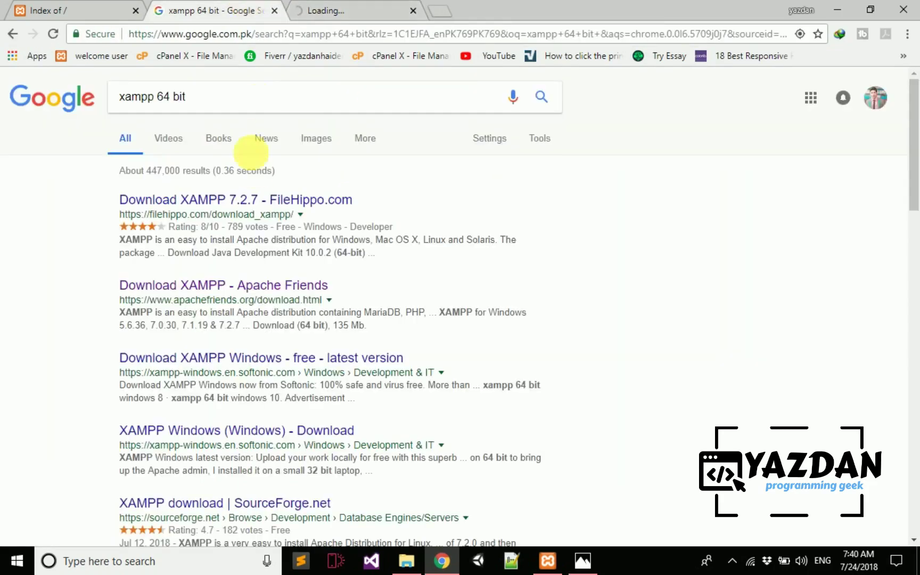
left_click(310, 12)
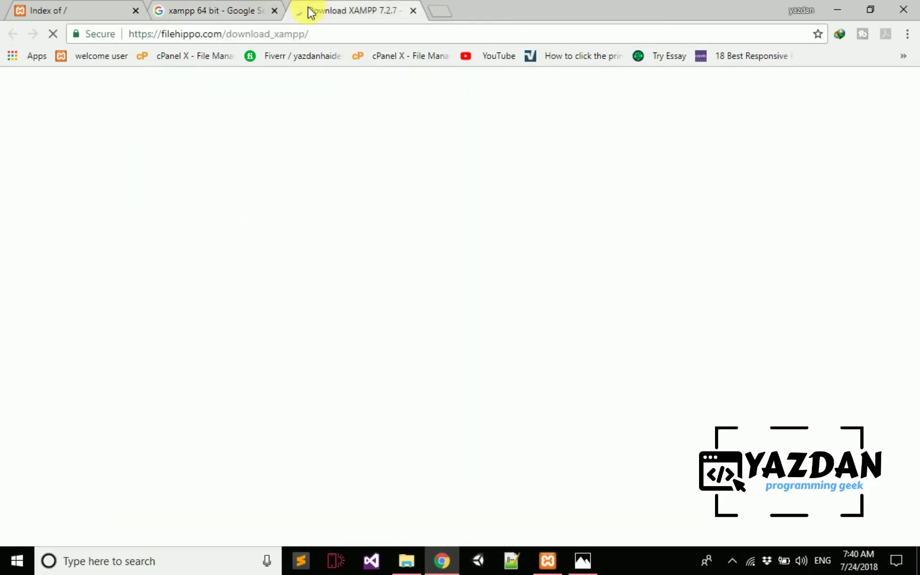
left_click(244, 11)
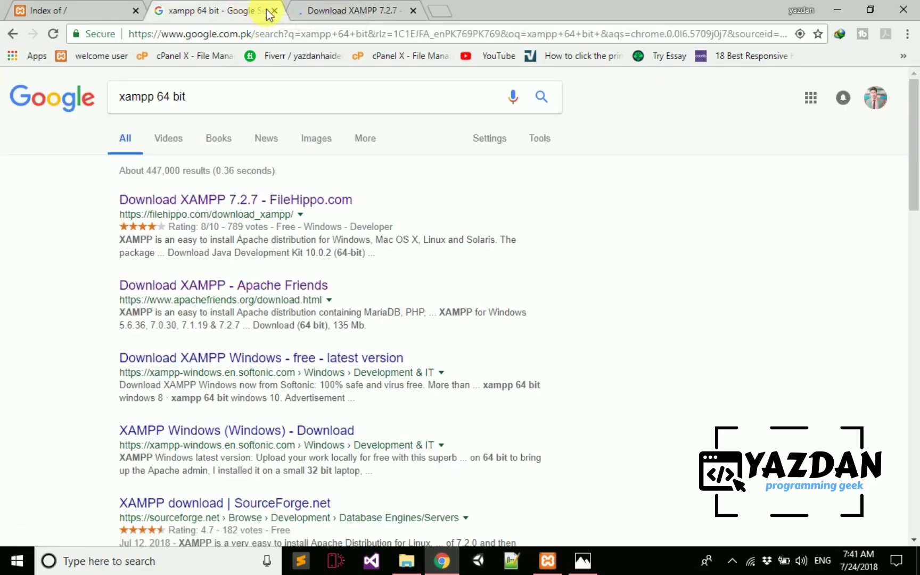
left_click(273, 10)
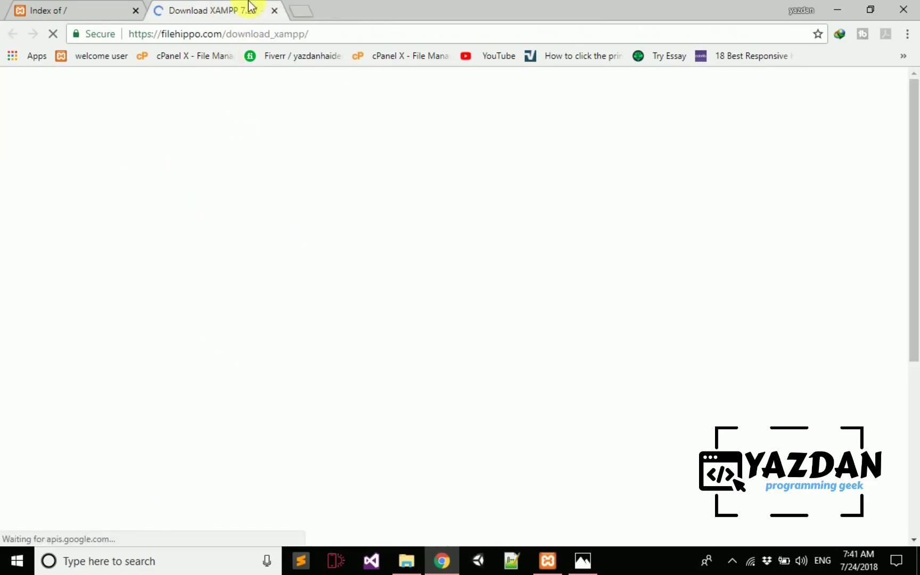
- Check the XAMPP Control Panel, then review the FileHippo page, closing and reopening it
left_click(547, 561)
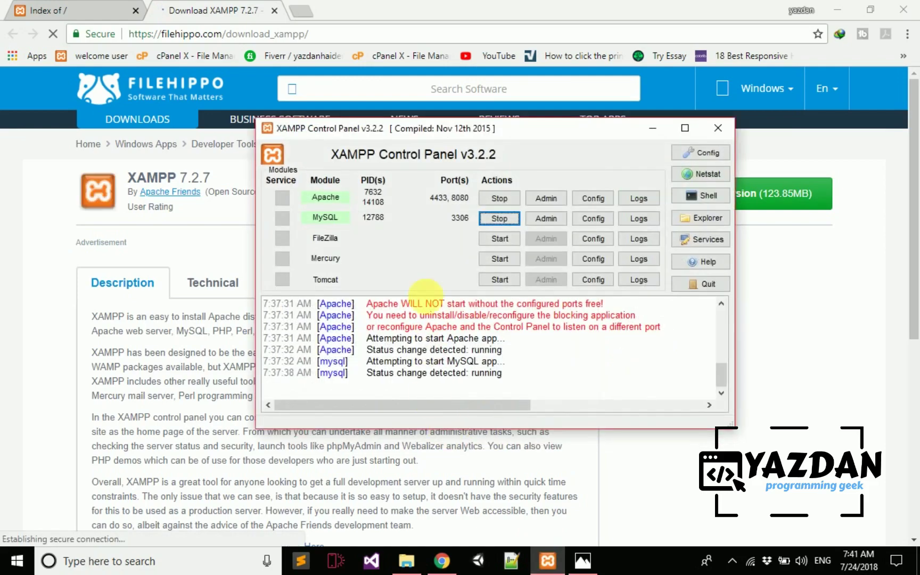
left_click(185, 10)
scroll(234, 353, "down", 10)
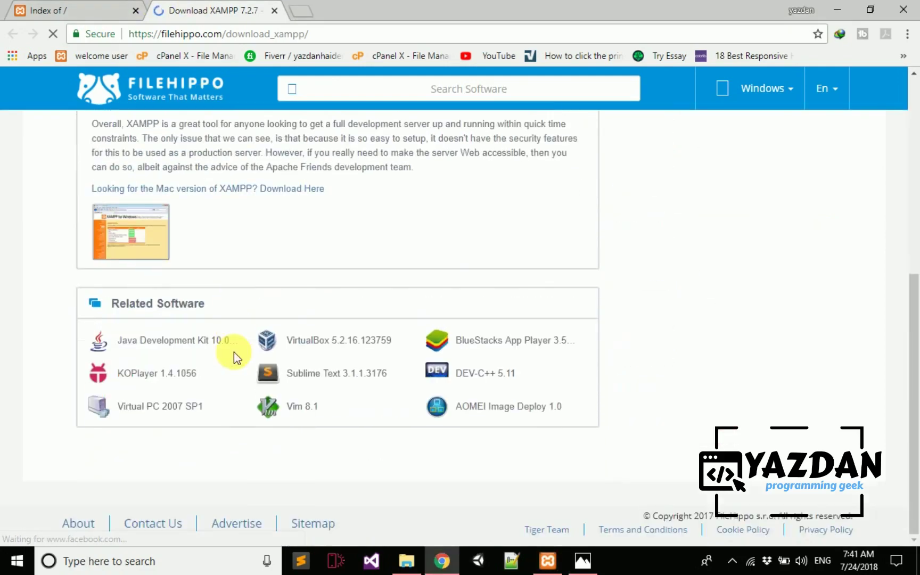
scroll(234, 352, "up", 10)
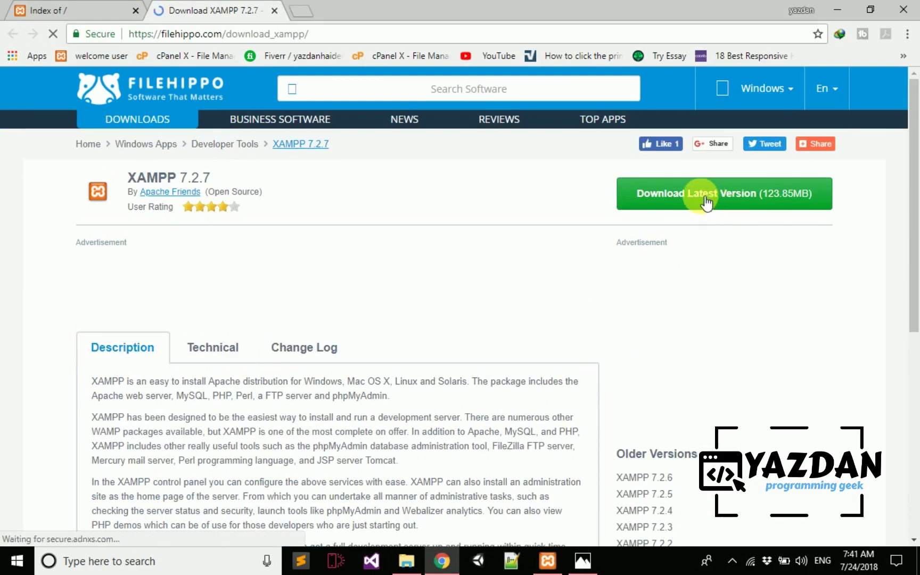
left_click(275, 12)
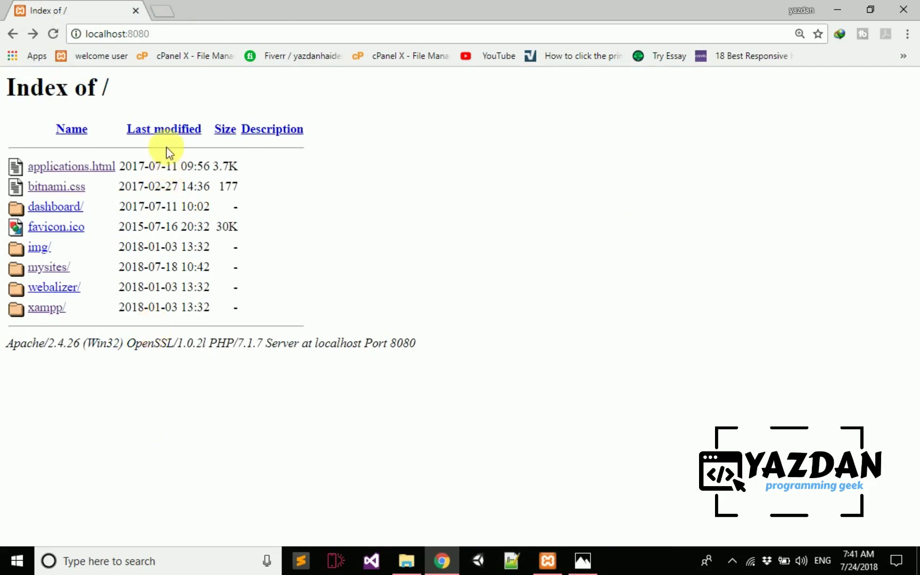
key("ctrl+shift+t")
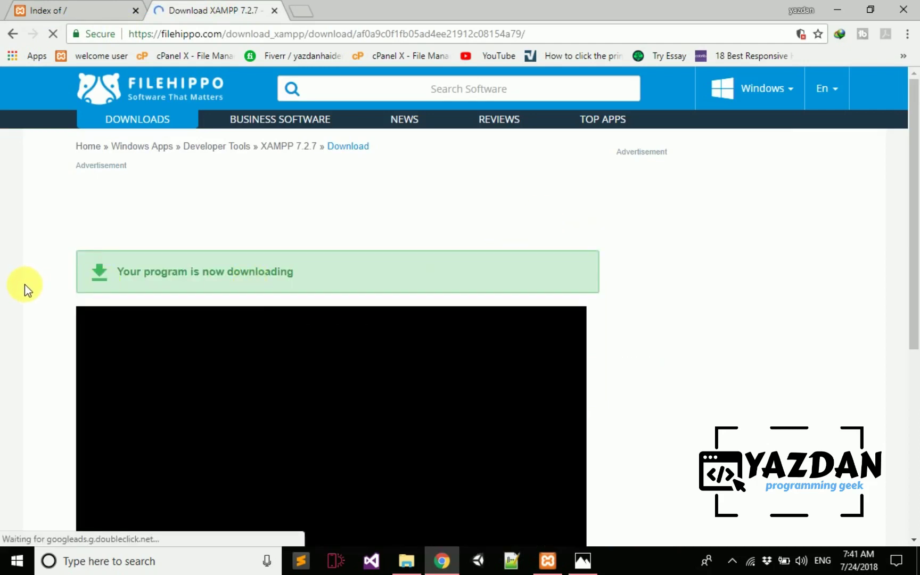
scroll(24, 320, "down", 6)
scroll(28, 335, "up", 6)
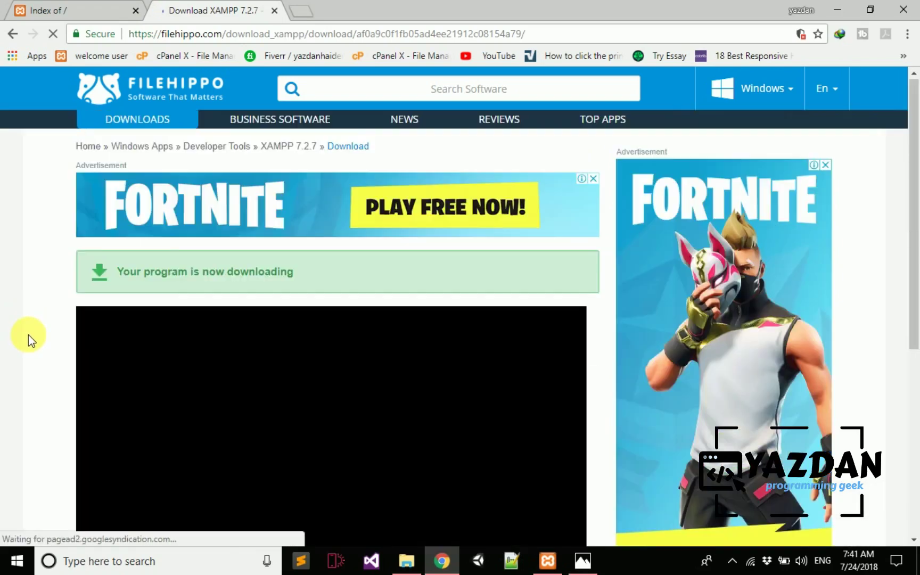
scroll(28, 335, "down", 6)
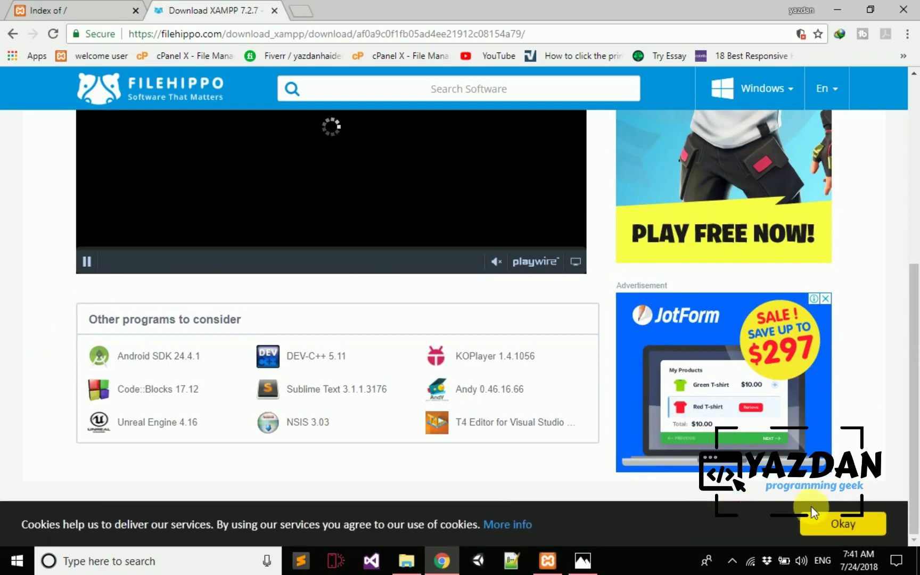
- Start downloading the XAMPP 7.2.7 installer from FileHippo, close the page, and dismiss the download manager prompts
left_click(820, 516)
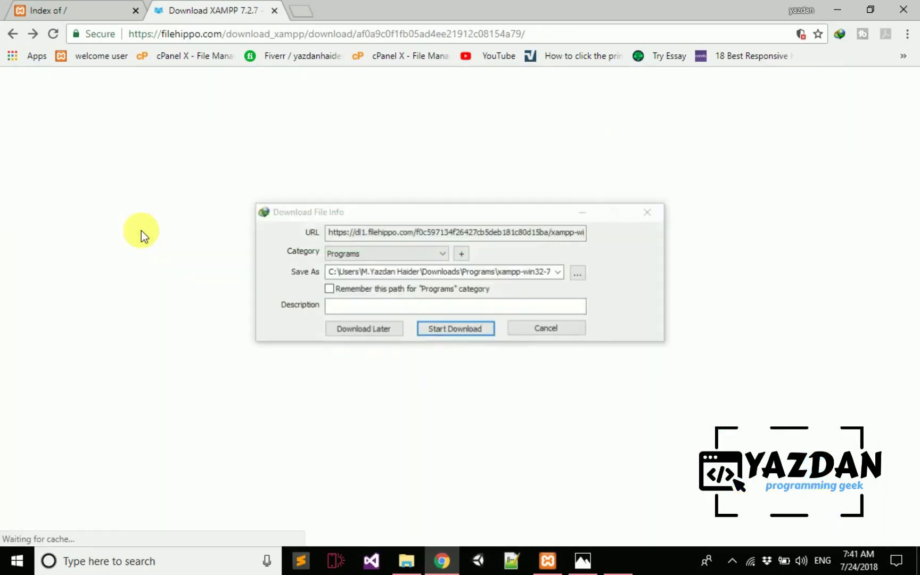
left_click(471, 333)
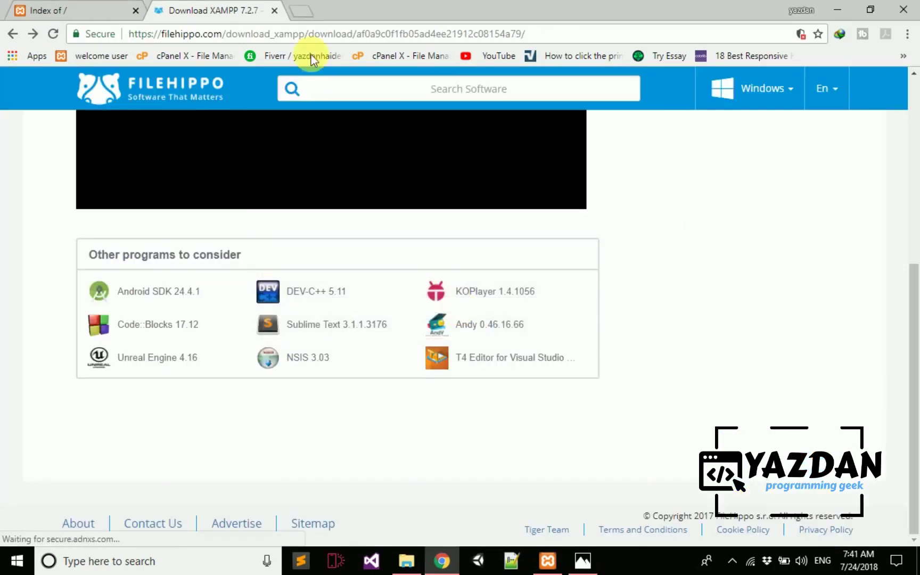
left_click(273, 11)
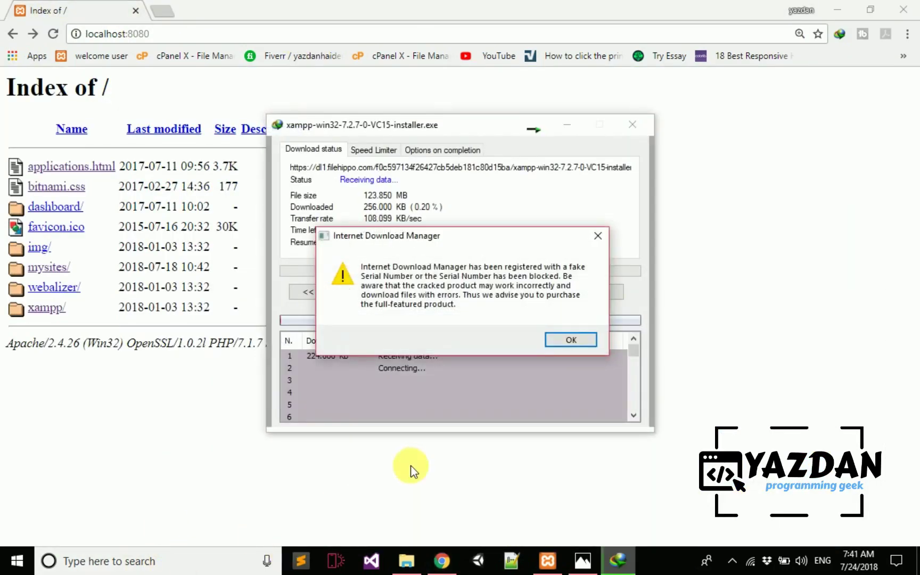
left_click(564, 339)
left_click(538, 347)
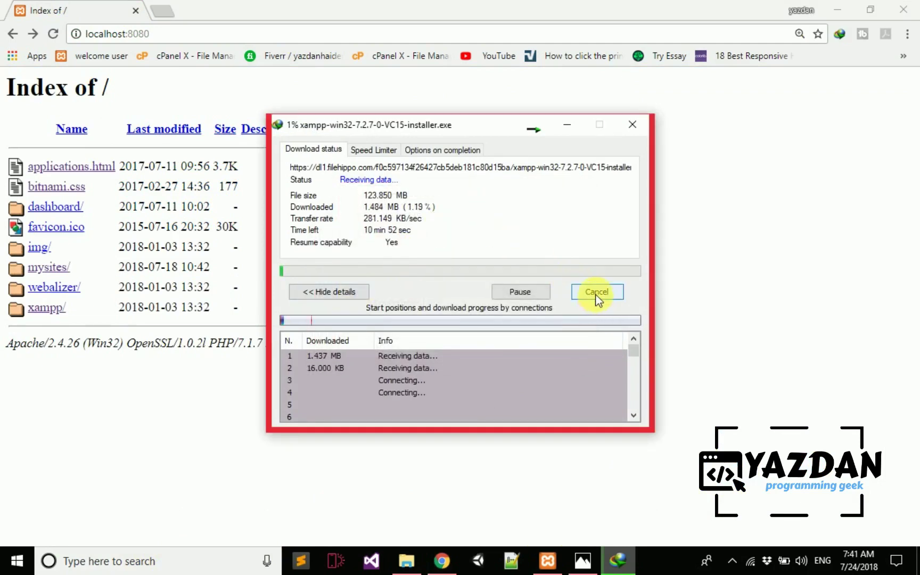
left_click(174, 547)
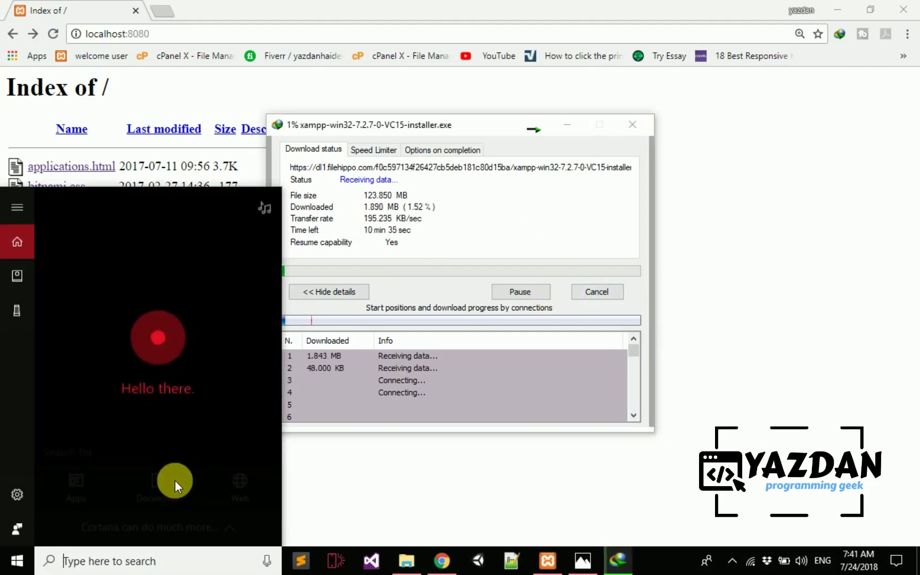
- Open This PC and look through drives C:, E: and Client Details (D:)
type("this pc")
key("Return")
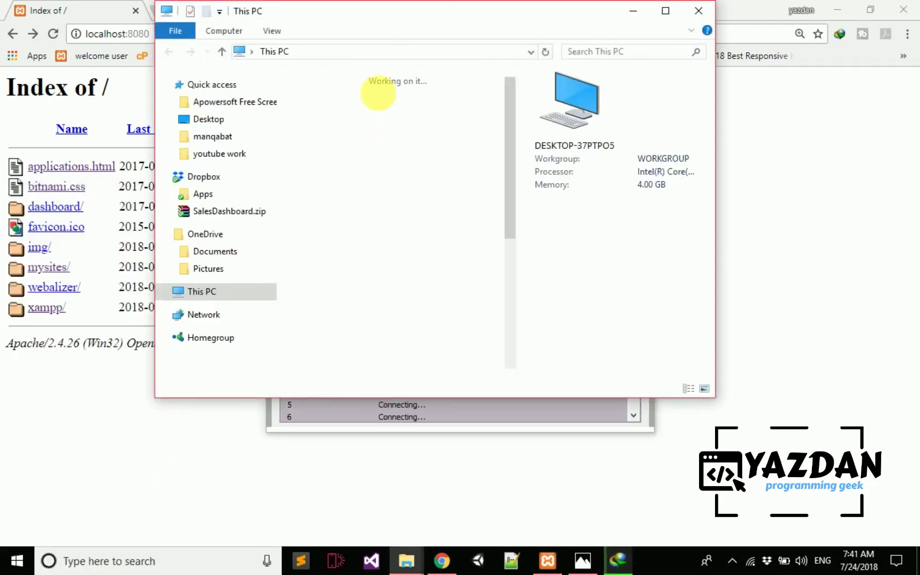
scroll(405, 298, "down", 5)
double_click(395, 191)
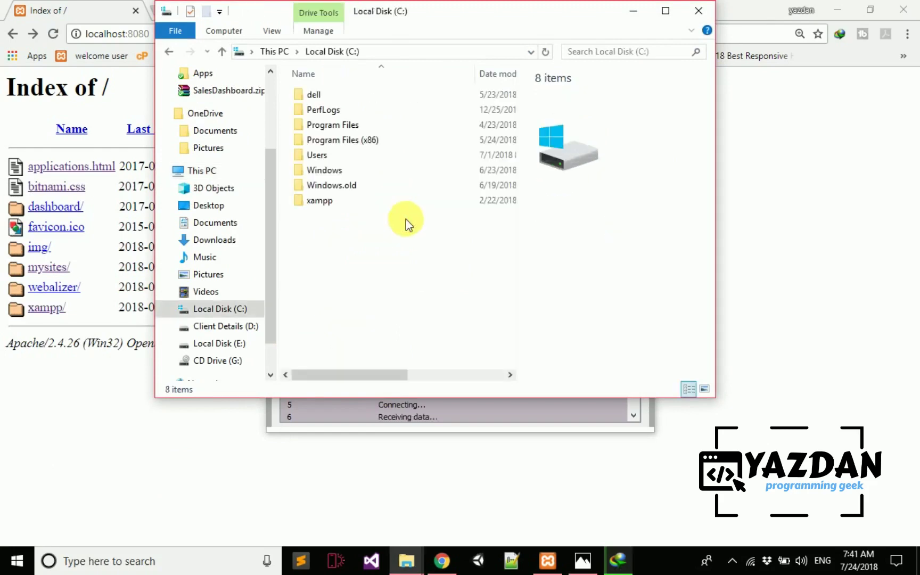
key("alt+Left")
key("Down")
key("Down")
key("Return")
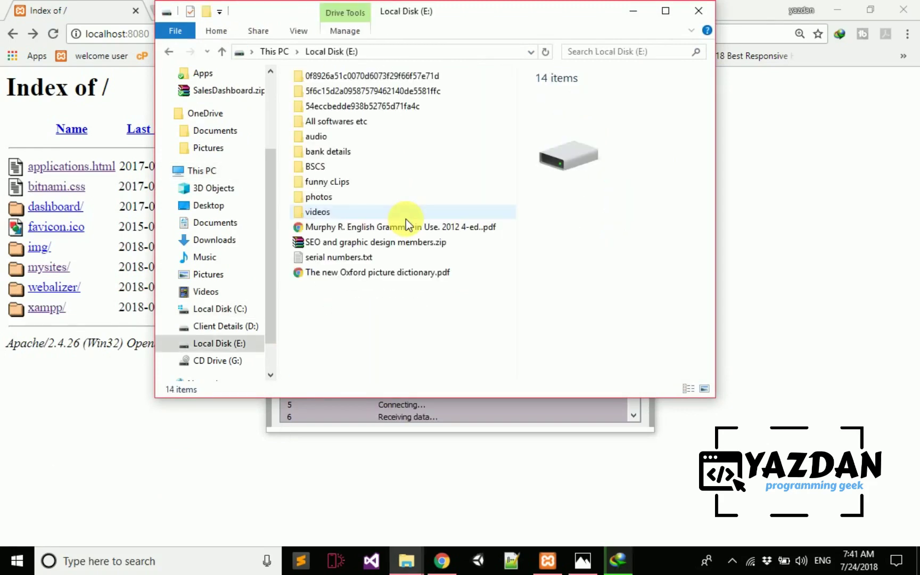
key("alt+Left")
key("Up")
key("Return")
key("Down")
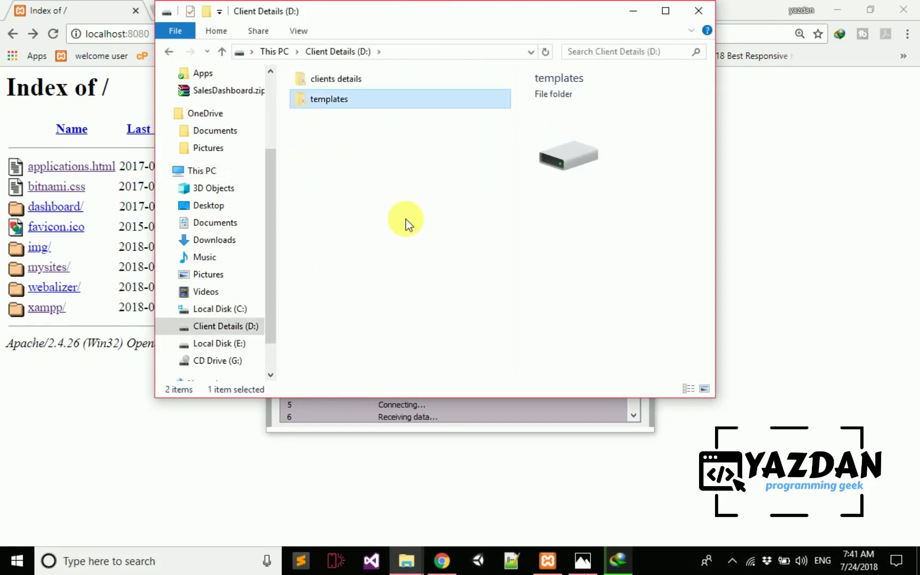
key("Up")
key("alt+Left")
- Open E:\All softwares etc, cancel the 7.2.7 download, and launch the xampp-win32-7.1.7-0-VC14 installer
key("Down")
key("Return")
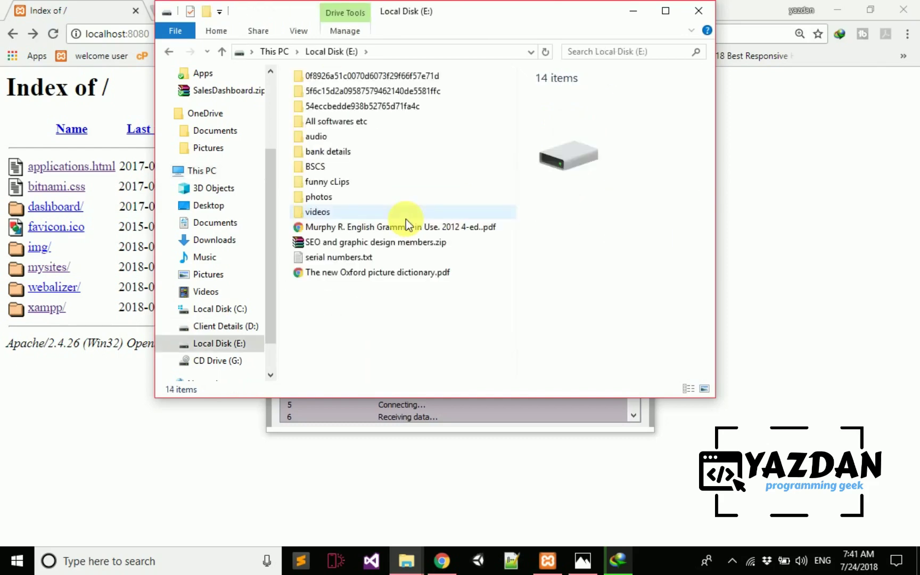
key("Down")
key("Down")
key("Down")
key("Return")
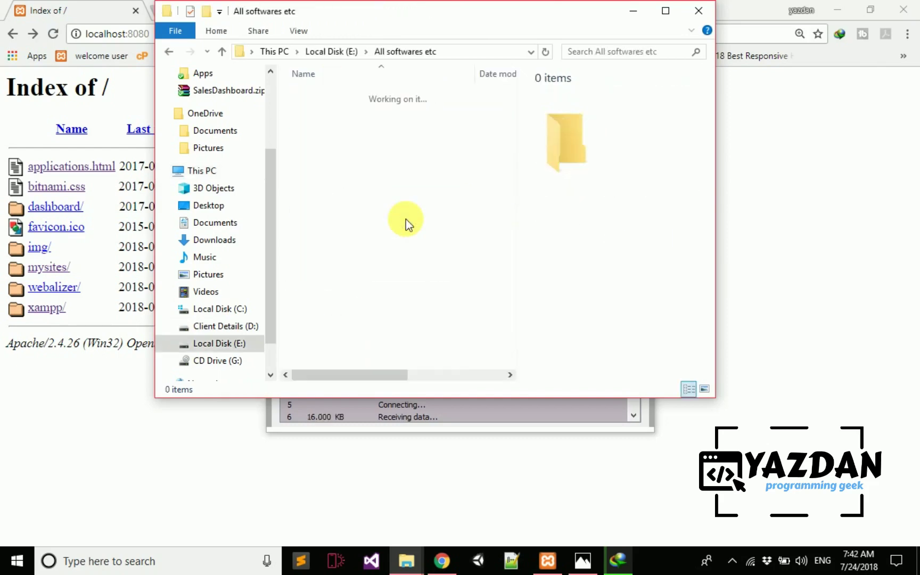
key("Down")
key("Down")
key("Down")
key("Down")
left_click(665, 11)
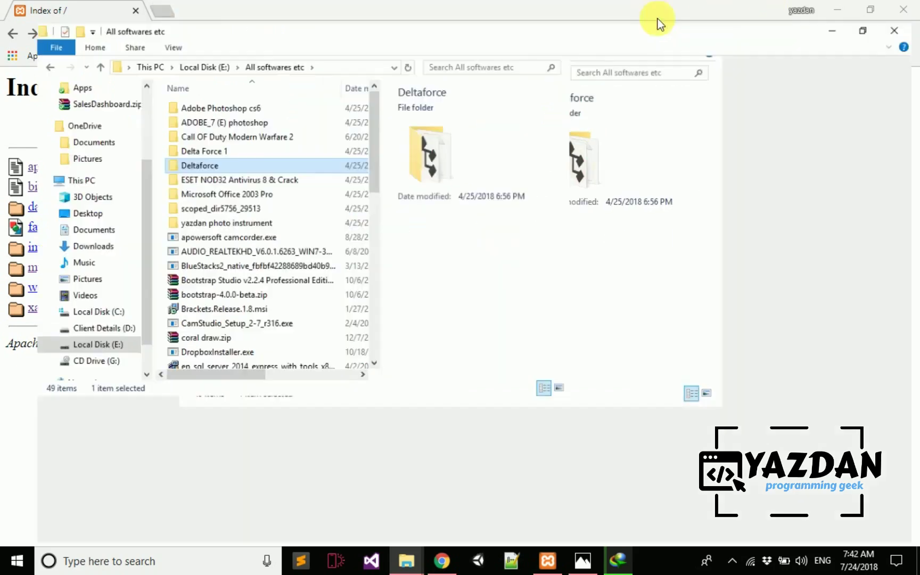
key("End")
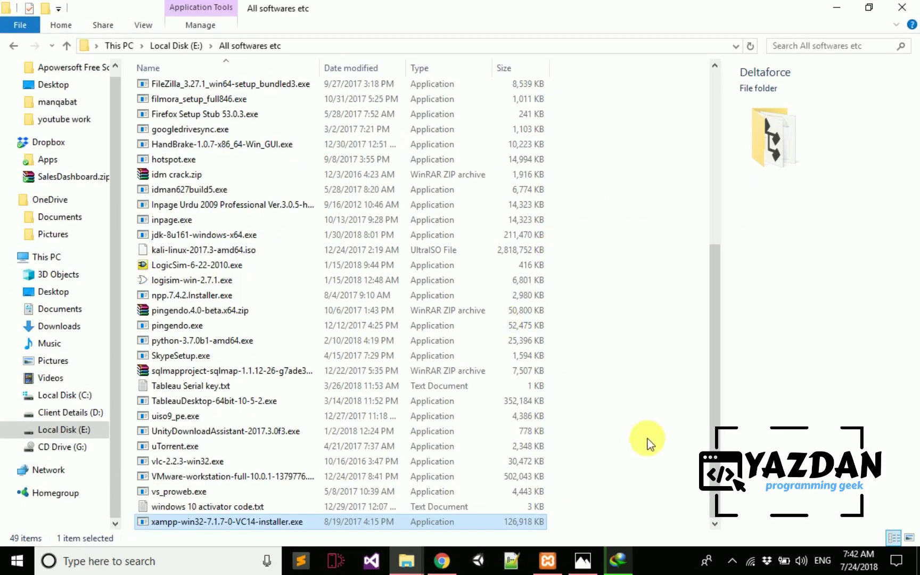
left_click(617, 560)
left_click(583, 292)
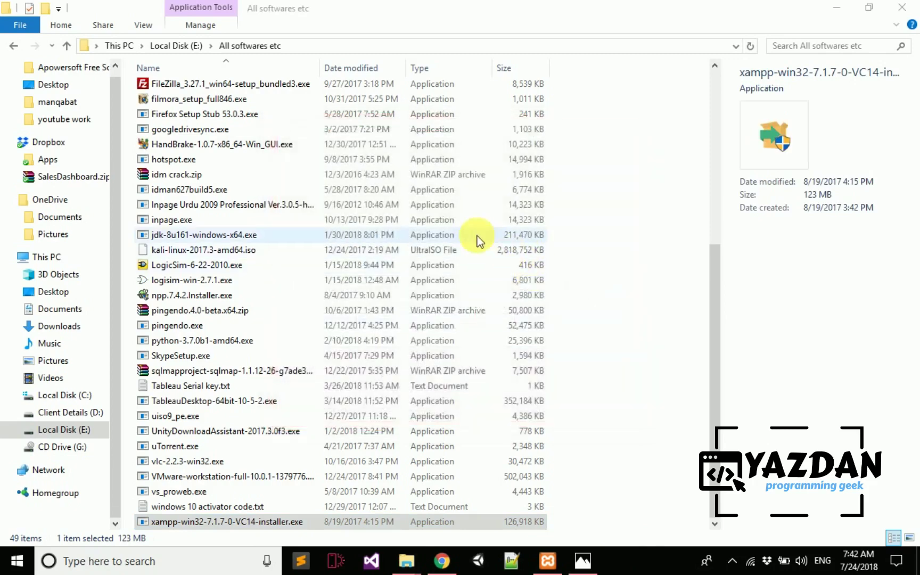
double_click(221, 522)
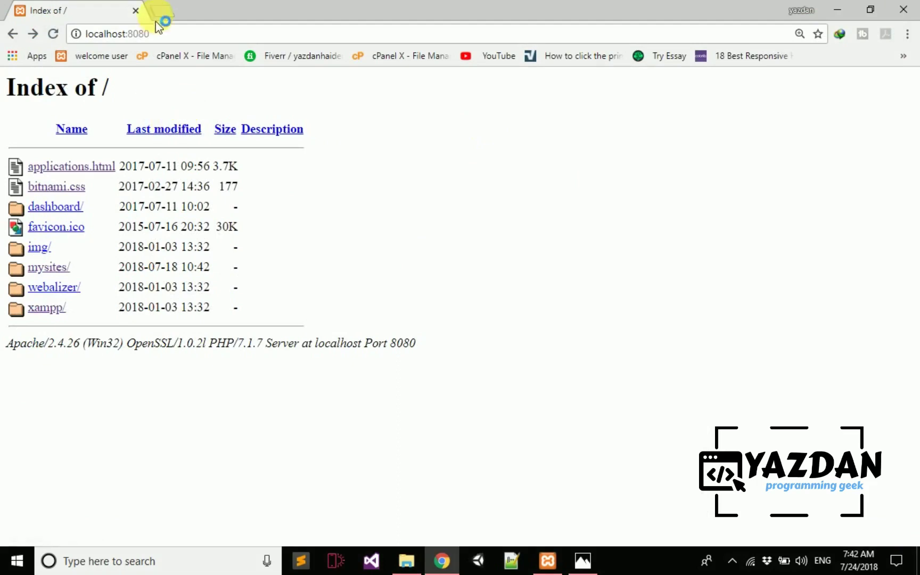
- Close Chrome's Index of / tab, minimize the XAMPP Control Panel, refresh htdocs, and close the Capture.PNG viewer
left_click(163, 11)
left_click(106, 9)
left_click(136, 10)
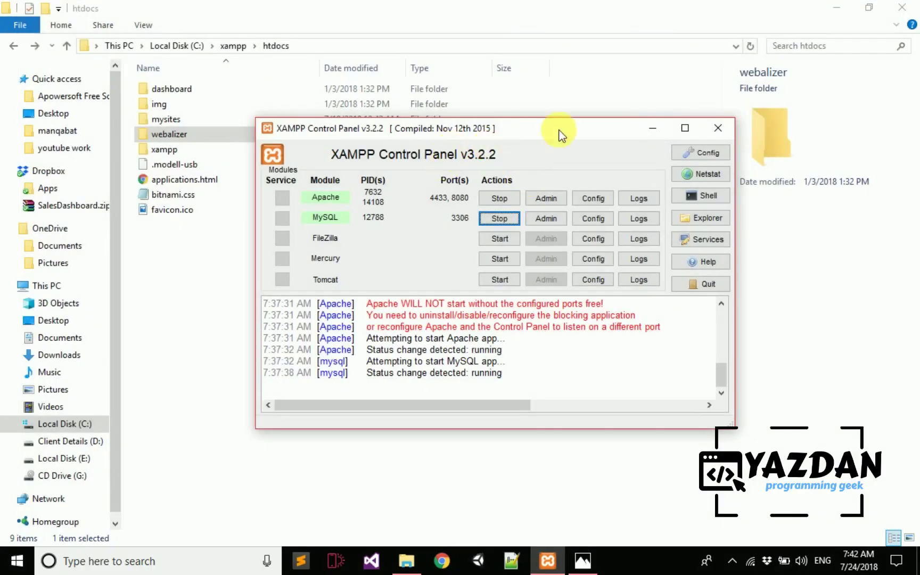
left_click(653, 128)
right_click(387, 317)
left_click(400, 373)
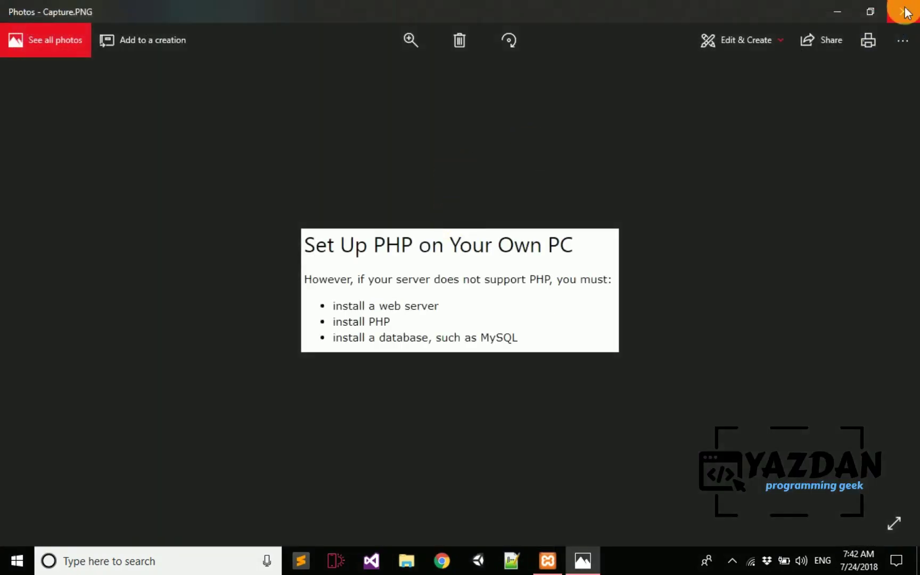
left_click(903, 11)
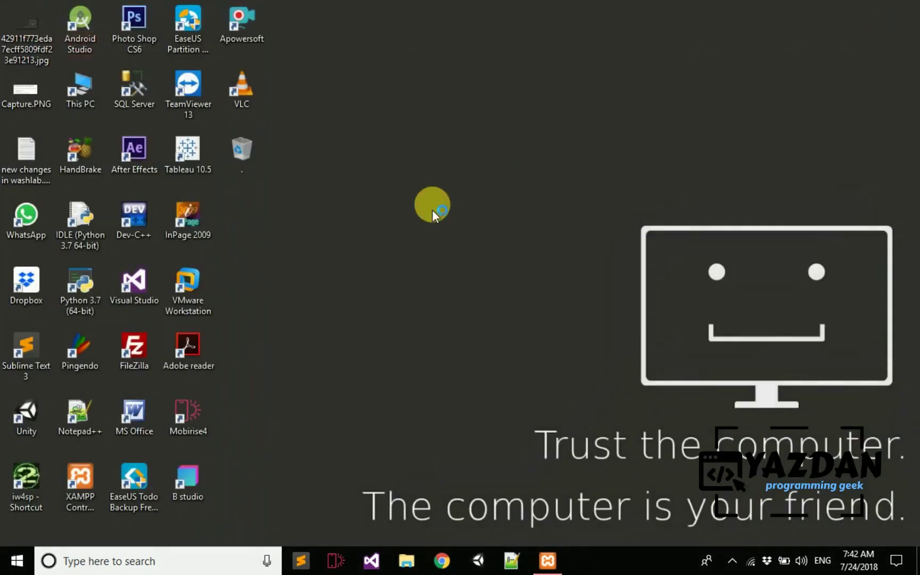
- Refresh the desktop, postpone the Windows update, accept the UAC warning, and advance past the welcome and components pages
right_click(432, 206)
left_click(452, 246)
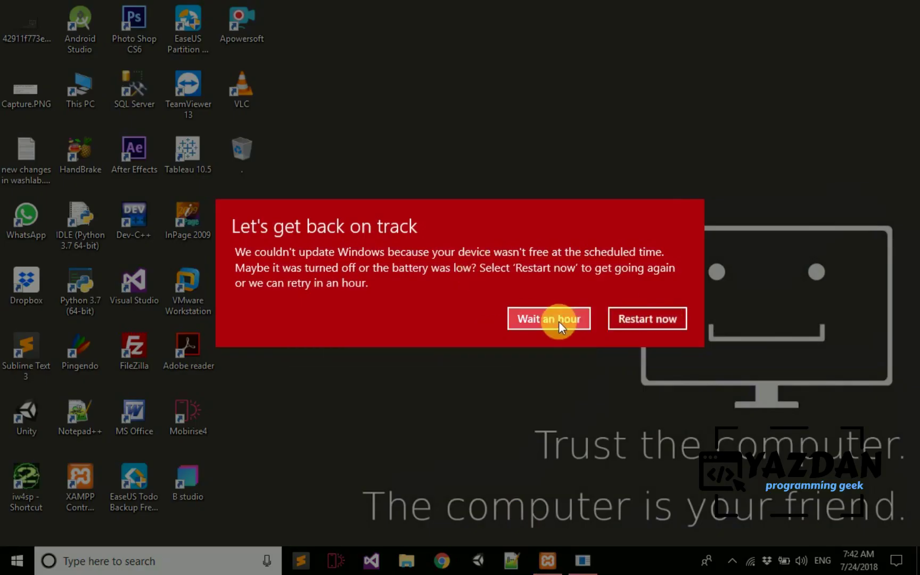
left_click(535, 316)
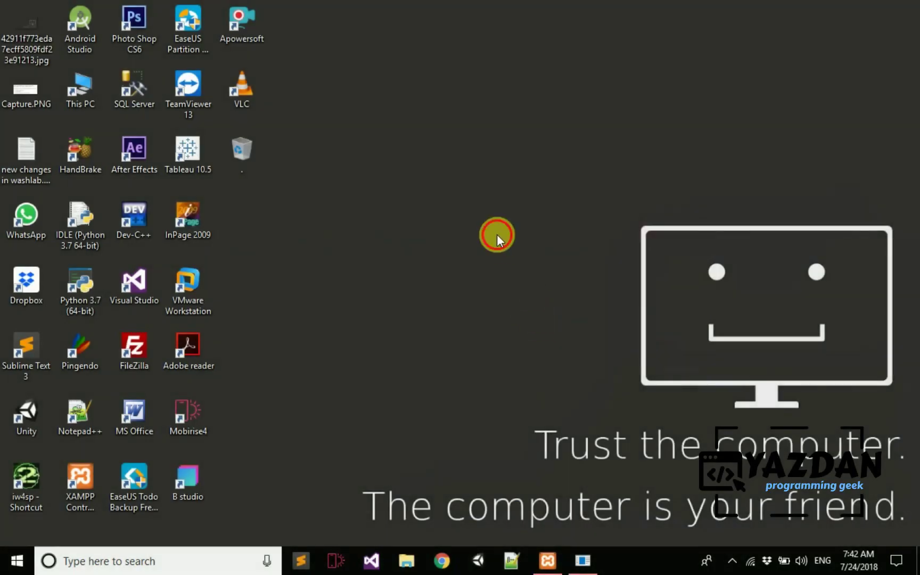
right_click(496, 232)
left_click(512, 270)
left_click(458, 300)
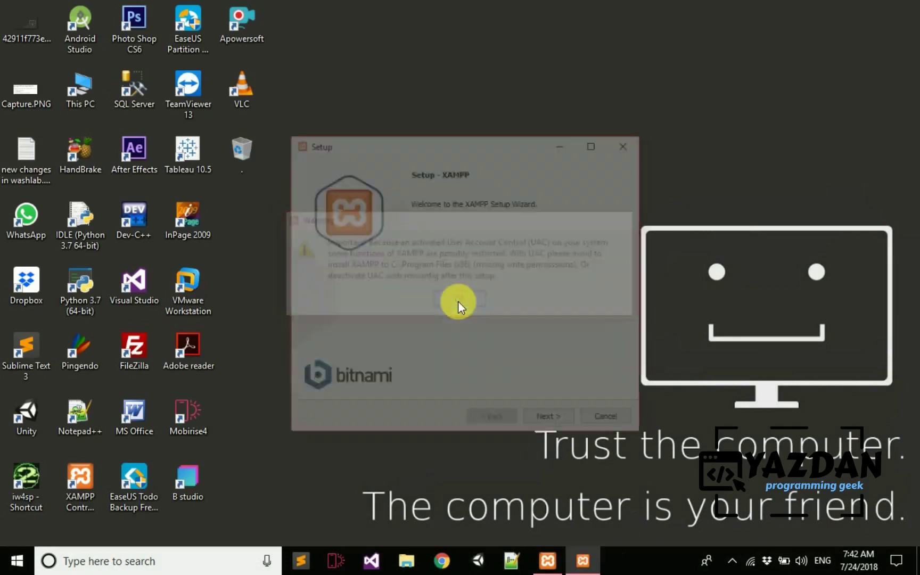
left_click(549, 421)
left_click(547, 421)
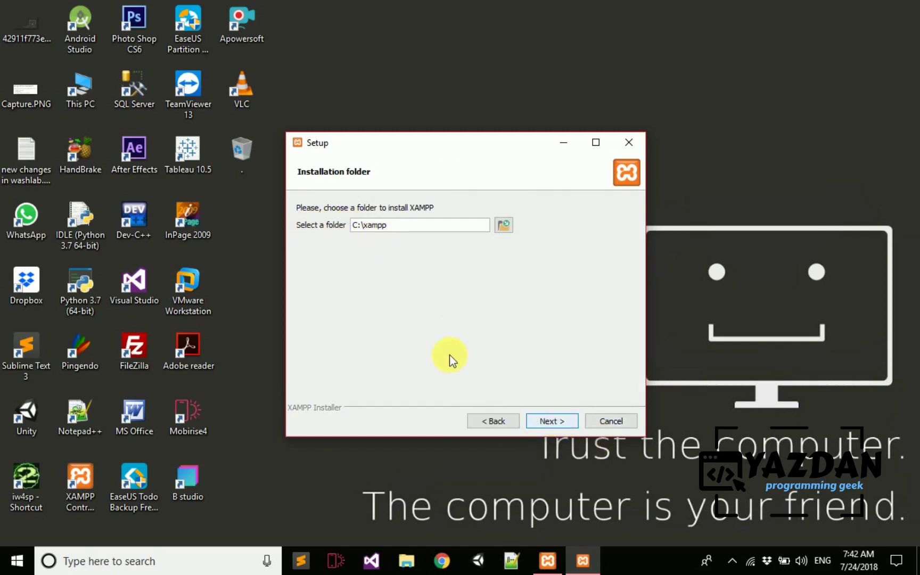
- Dismiss the 'folder not empty' warning for C:\xampp, then close Setup and confirm aborting the installation
left_click(137, 564)
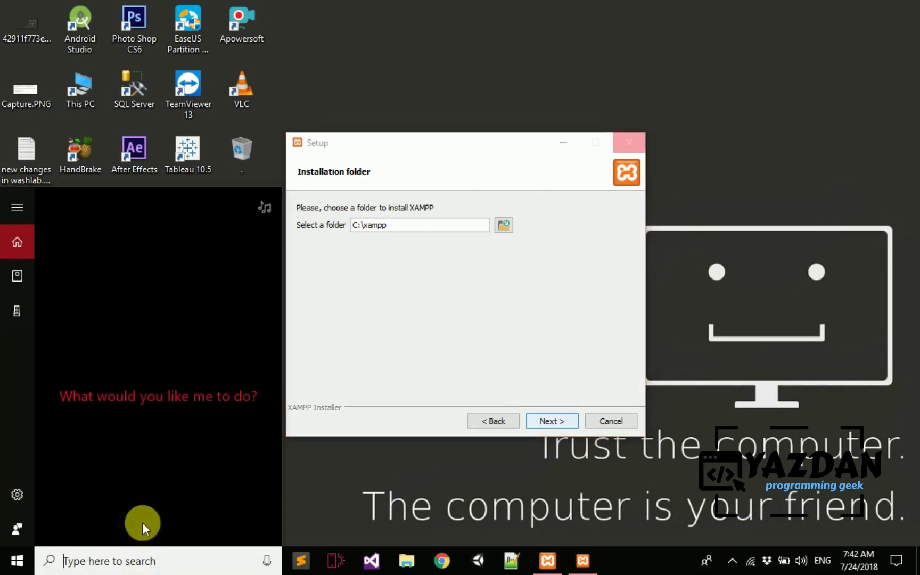
type("this pc")
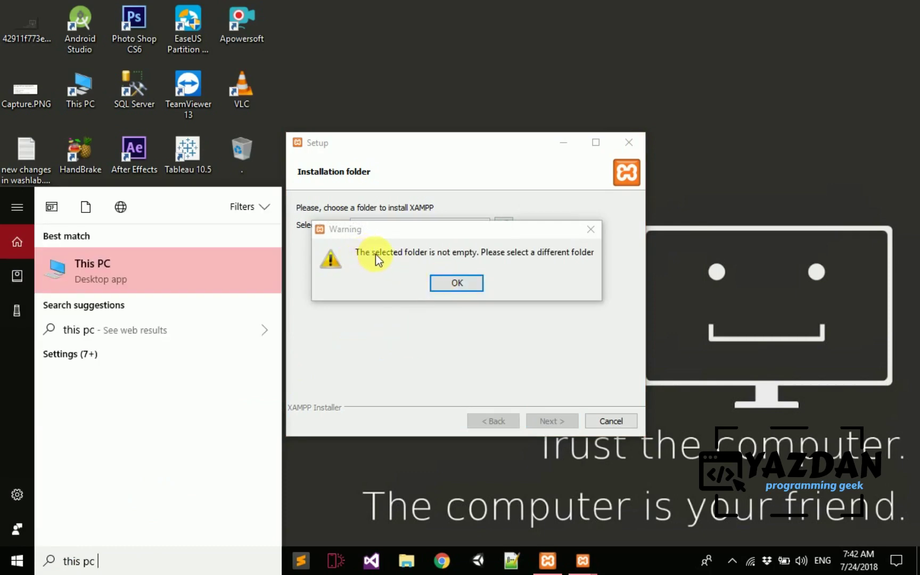
left_click(498, 275)
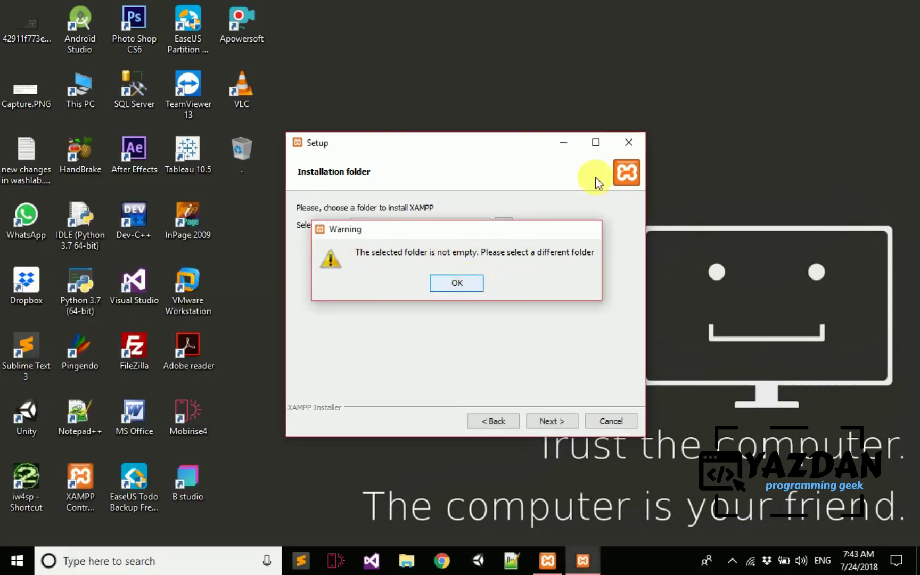
key("Return")
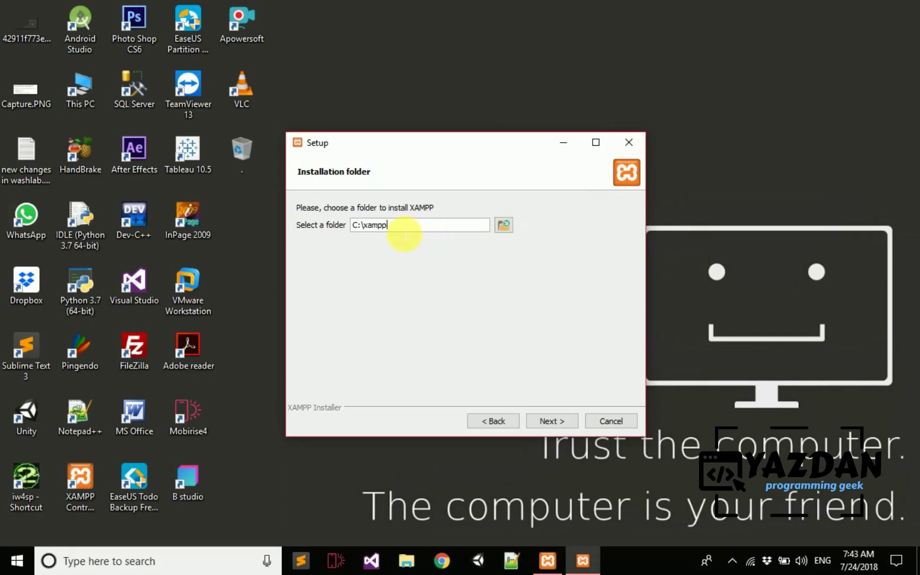
left_click(628, 142)
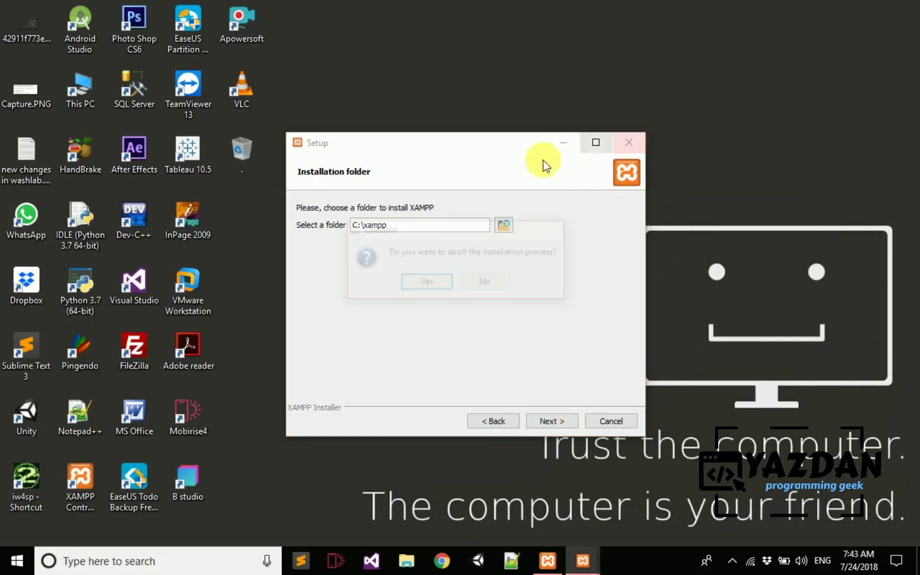
left_click(482, 285)
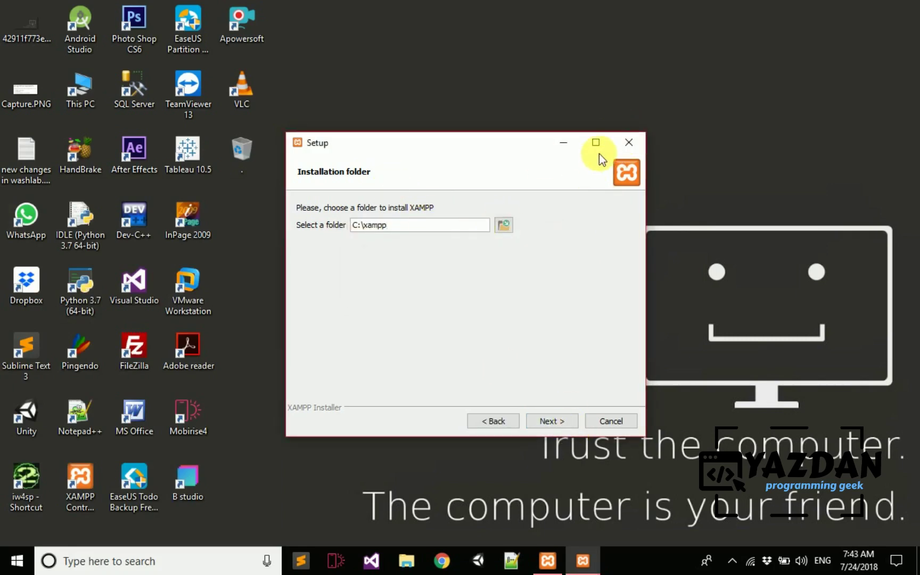
left_click(629, 142)
left_click(418, 282)
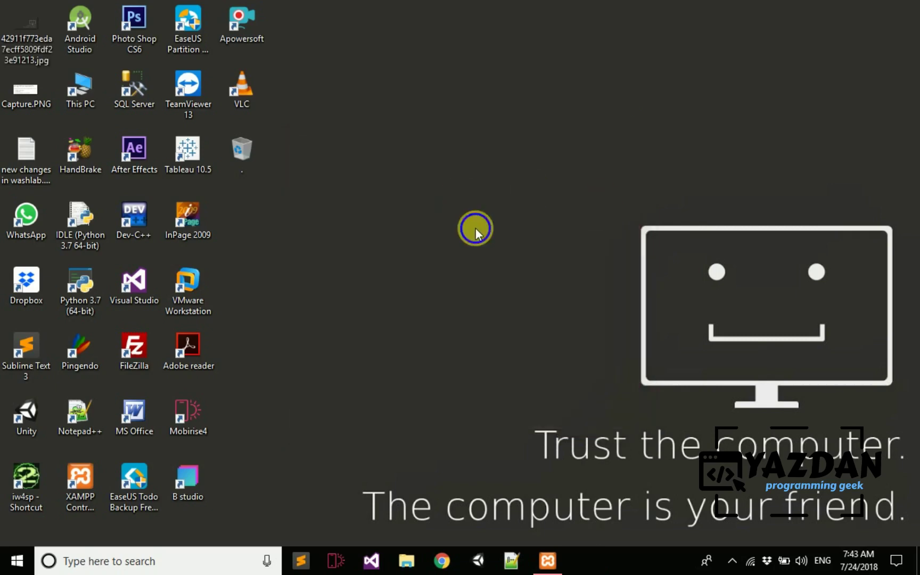
- Refresh the desktop three times from its context menu
right_click(475, 229)
left_click(487, 268)
right_click(406, 325)
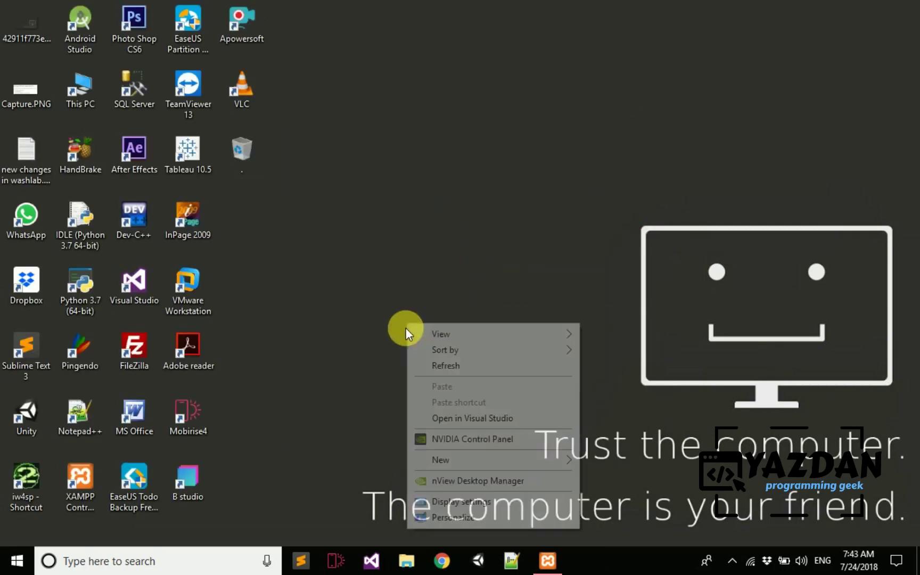
left_click(420, 365)
right_click(408, 345)
left_click(427, 181)
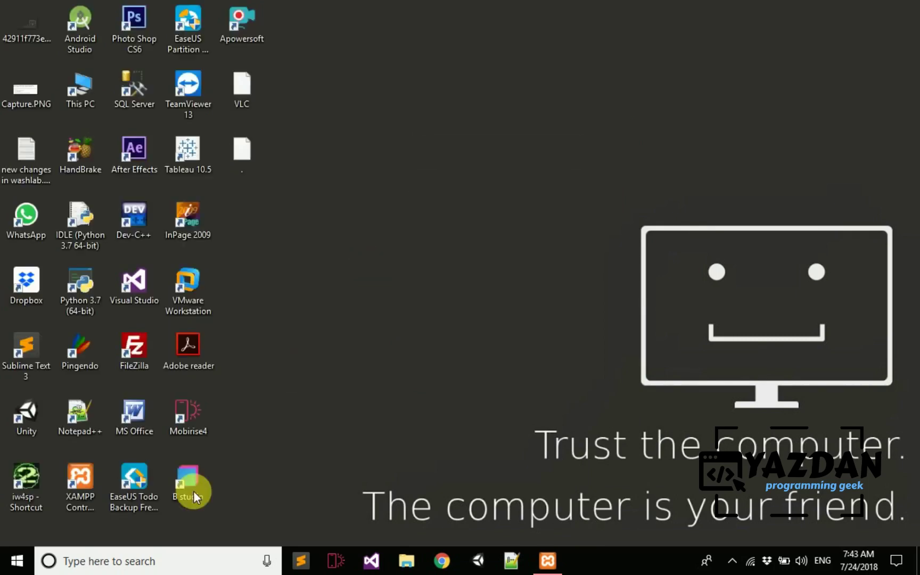
- Search 'this pc' and navigate to Local Disk (C:) > xampp > htdocs
key("super")
type("this pc")
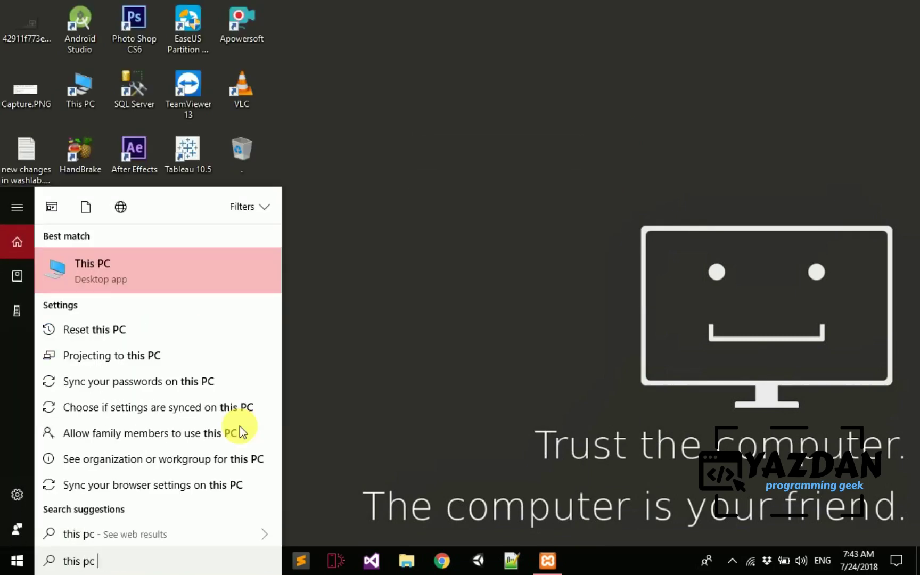
key("Return")
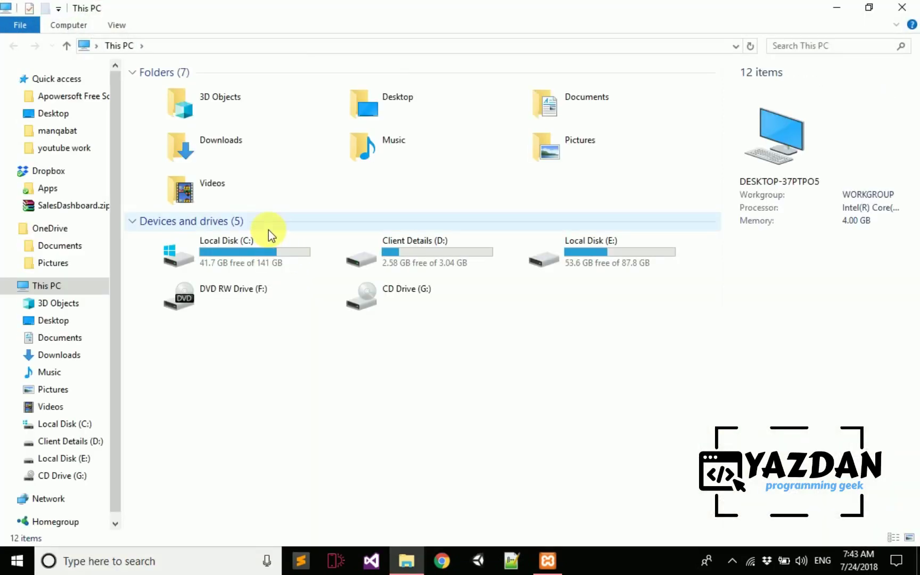
double_click(268, 232)
key("x")
key("Return")
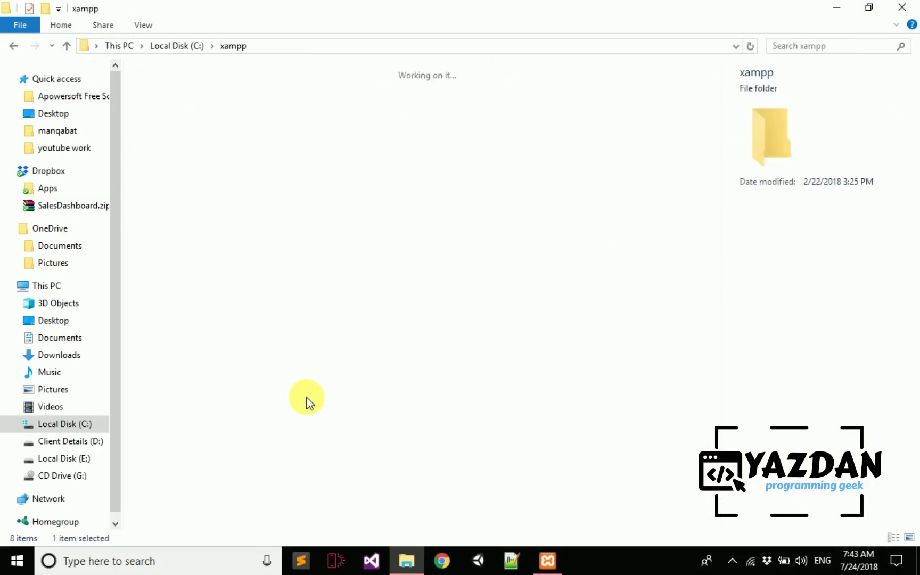
key("h")
key("Return")
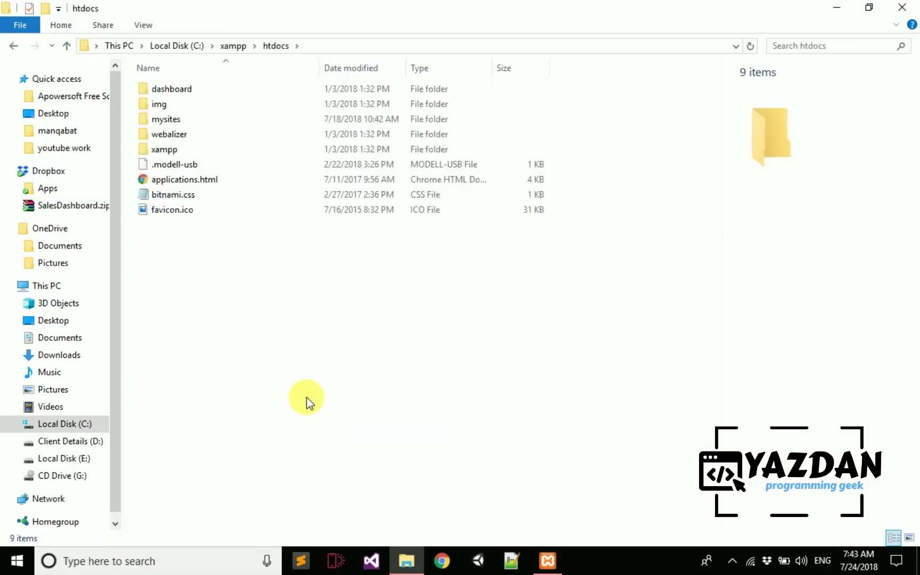
right_click(159, 278)
key("Escape")
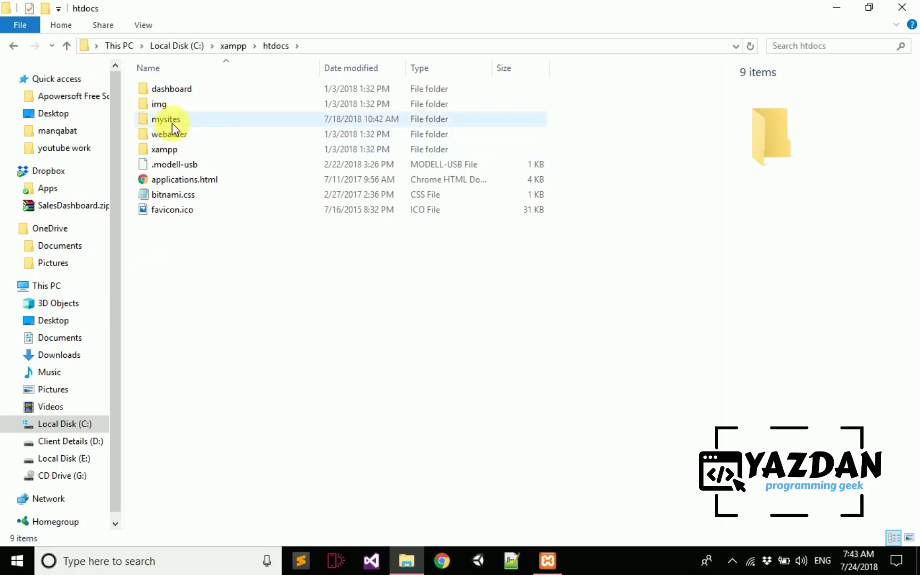
- Open mysites, select all twelve project folders, then go back to htdocs
double_click(172, 124)
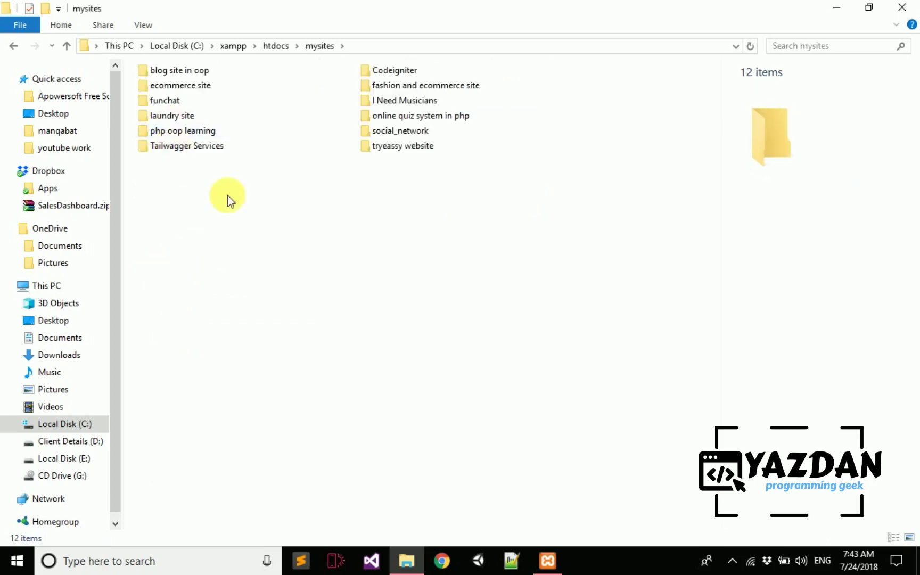
key("b")
key("shift+Down")
key("shift+Down")
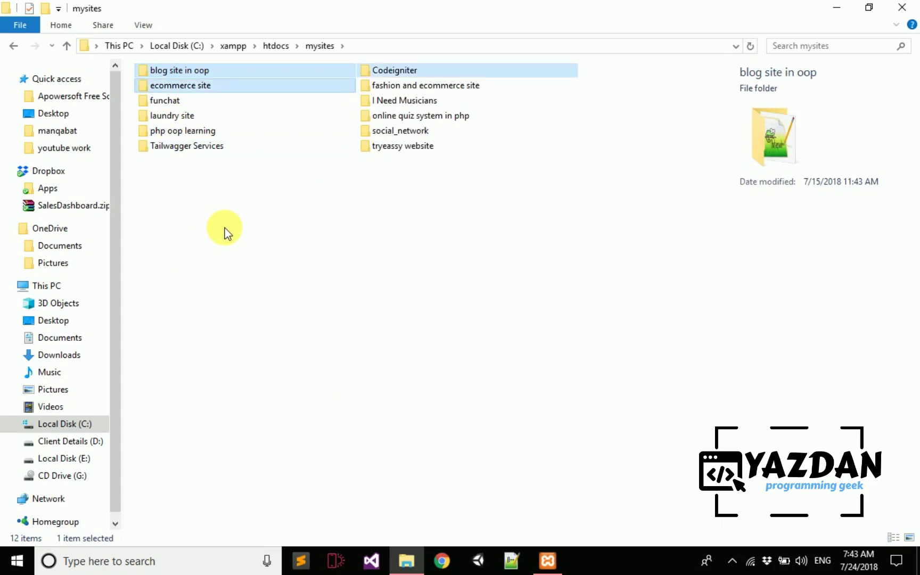
key("shift+Down")
key("shift+Right")
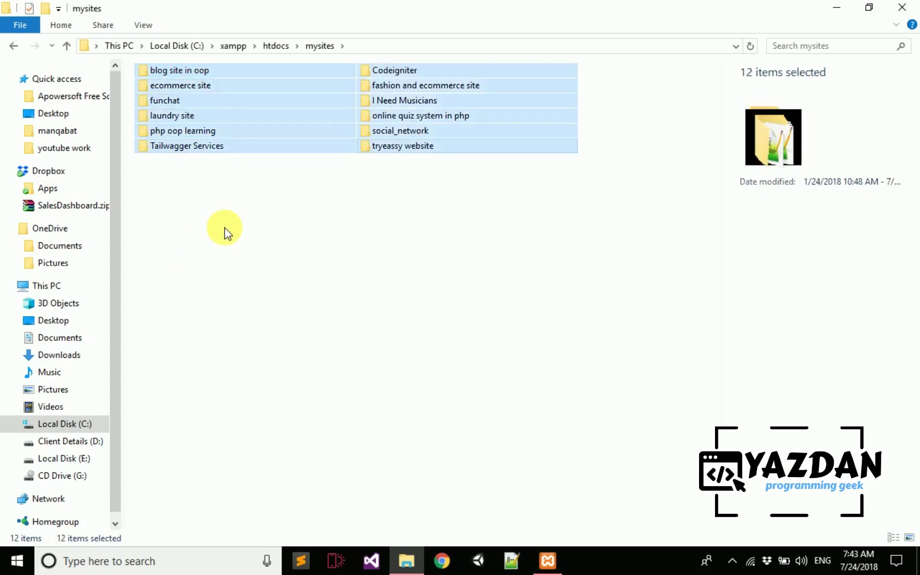
left_click(227, 221)
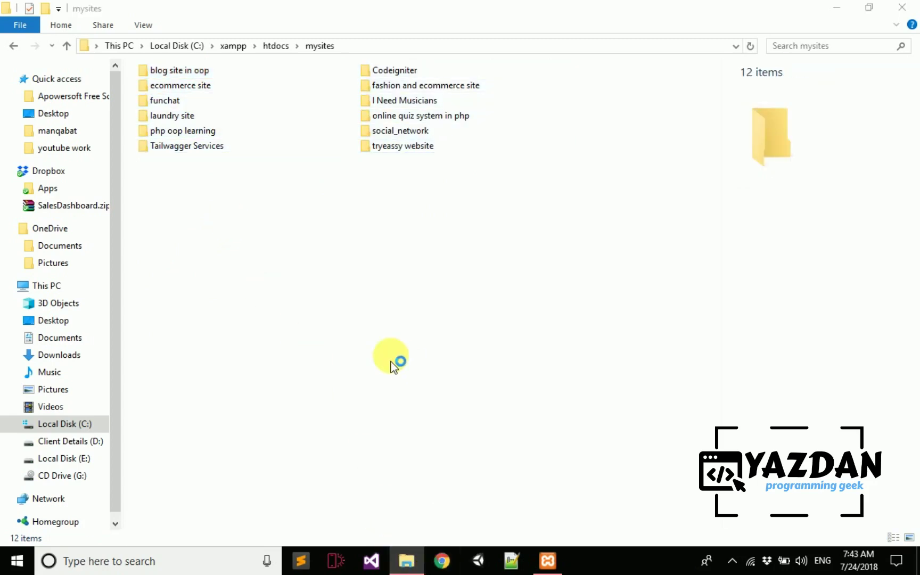
key("BackSpace")
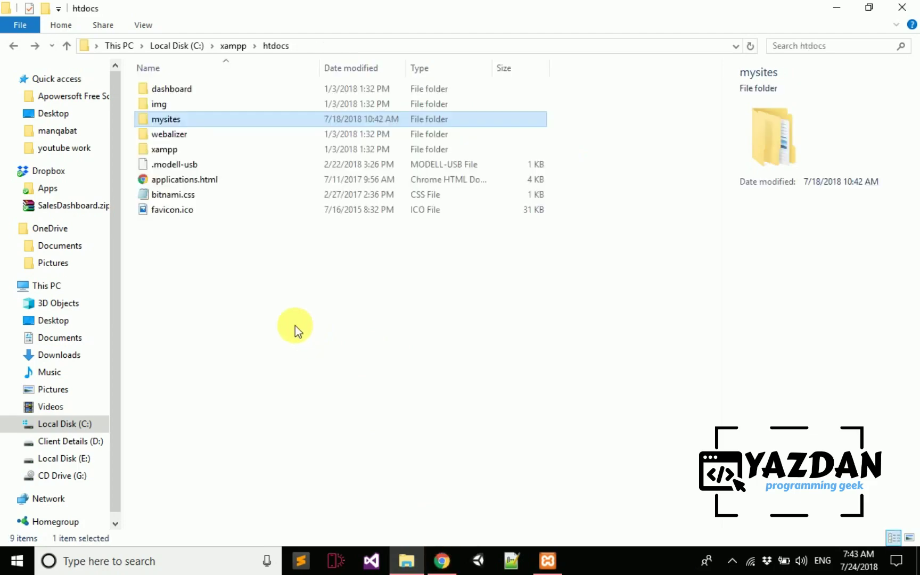
left_click_drag(233, 316, 198, 88)
left_click(214, 391)
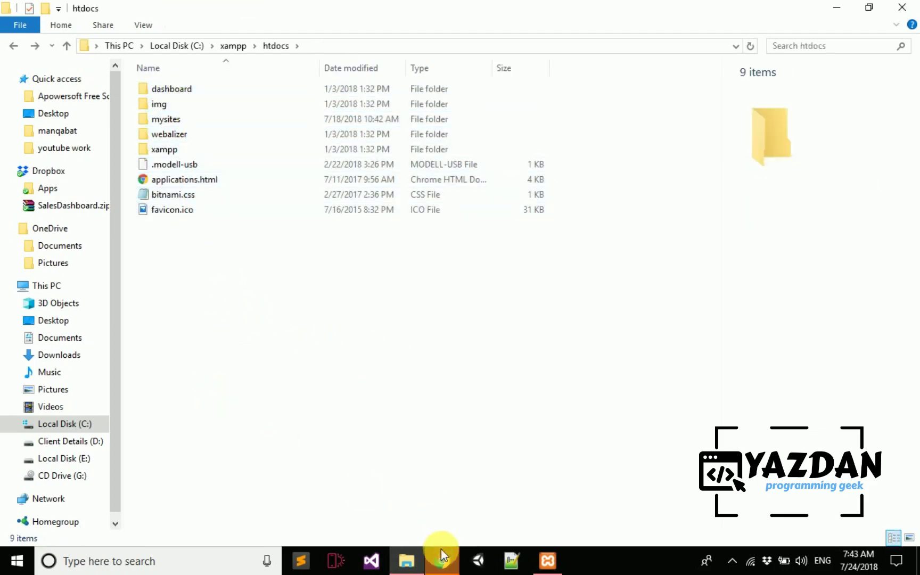
- In Chrome, load the localhost:8080 directory listing
left_click(441, 561)
type("lo")
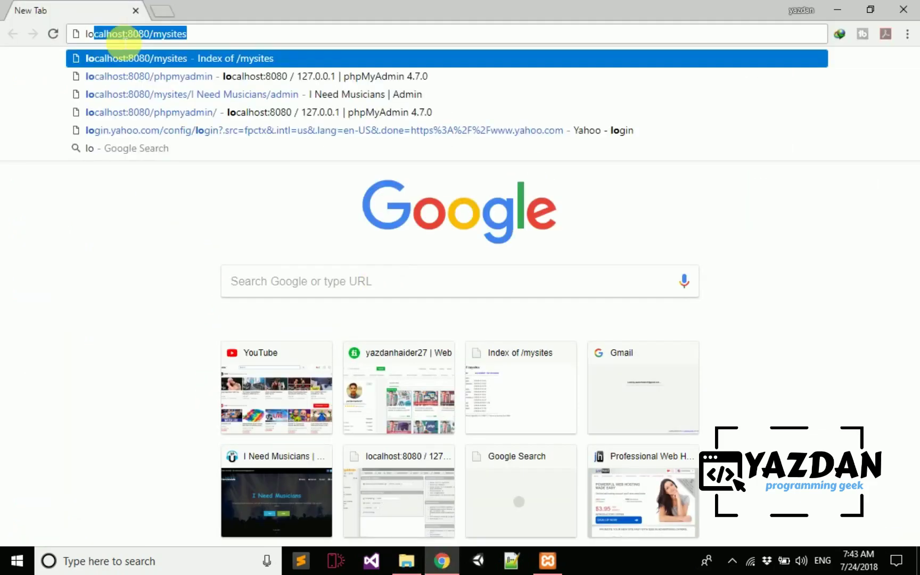
key("End")
key("BackSpace")
key("BackSpace")
key("BackSpace")
key("BackSpace")
key("BackSpace")
key("BackSpace")
key("BackSpace")
key("BackSpace")
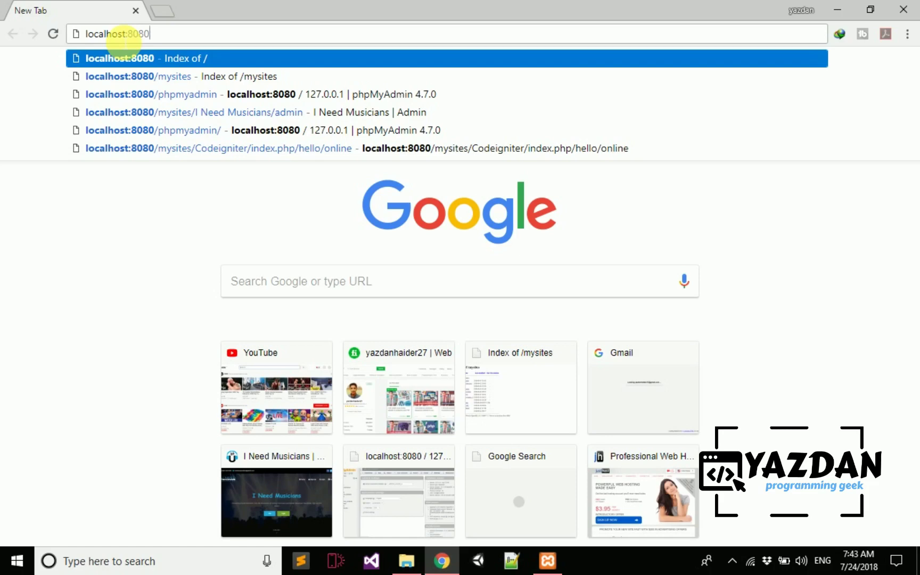
key("Return")
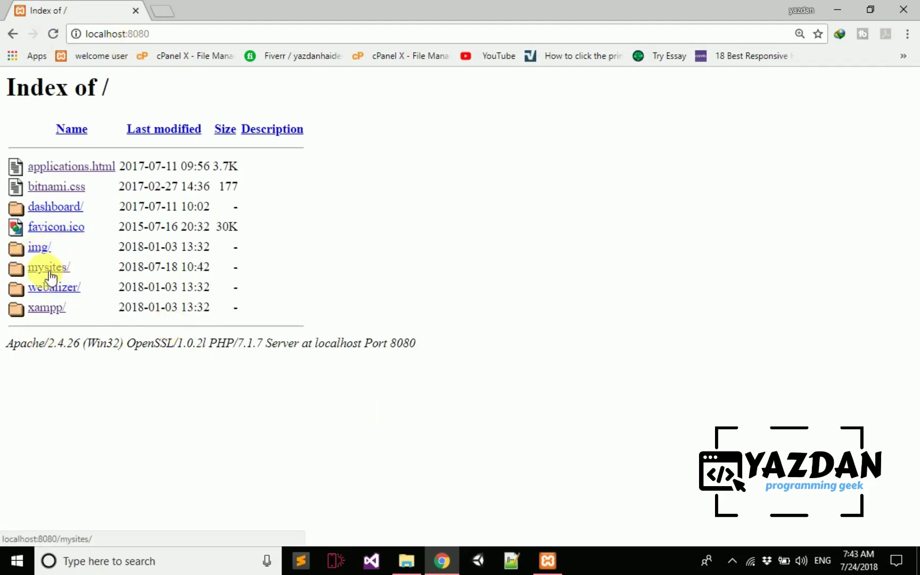
- In a new tab, load the localhost:8080/mysites directory listing
left_click(162, 11)
type("localhost:8080/mysi")
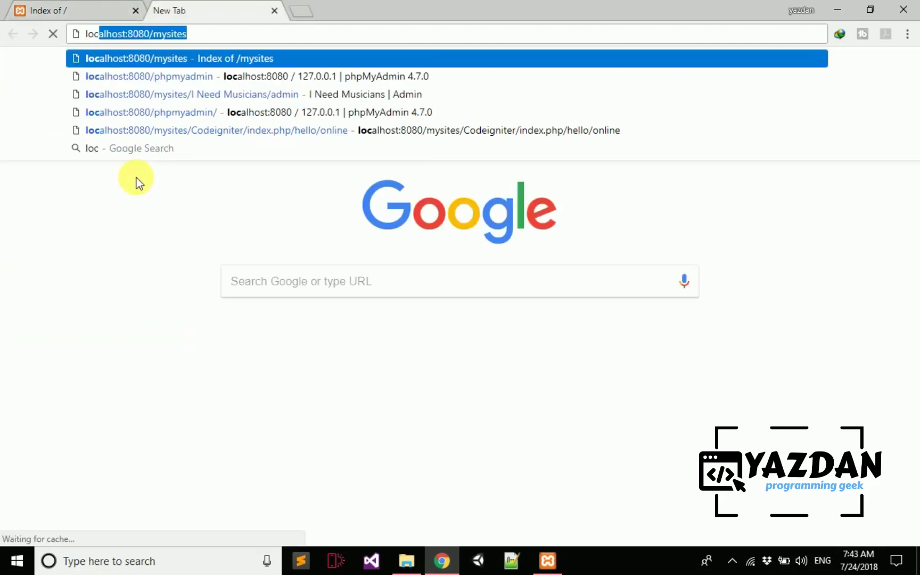
key("BackSpace")
key("BackSpace")
key("BackSpace")
key("BackSpace")
key("BackSpace")
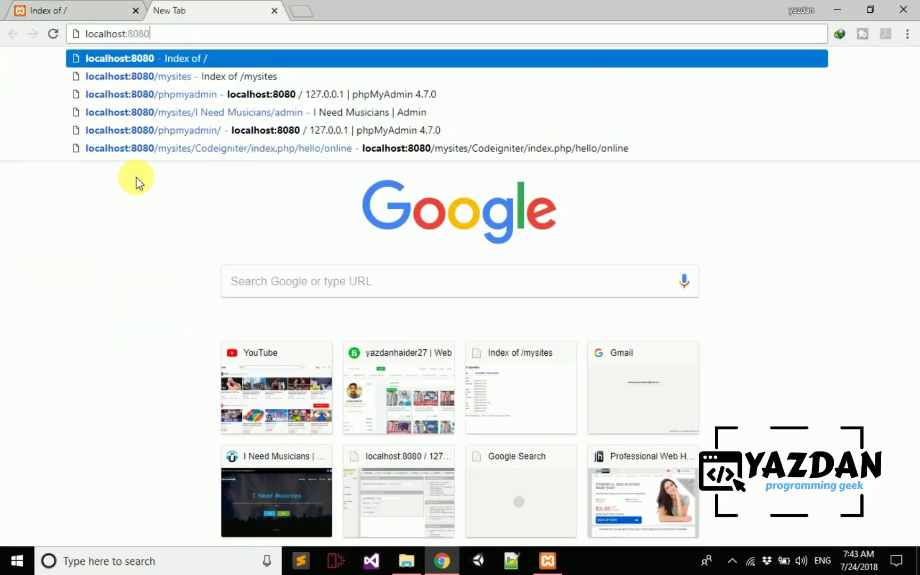
type("mys")
key("BackSpace")
type("ites")
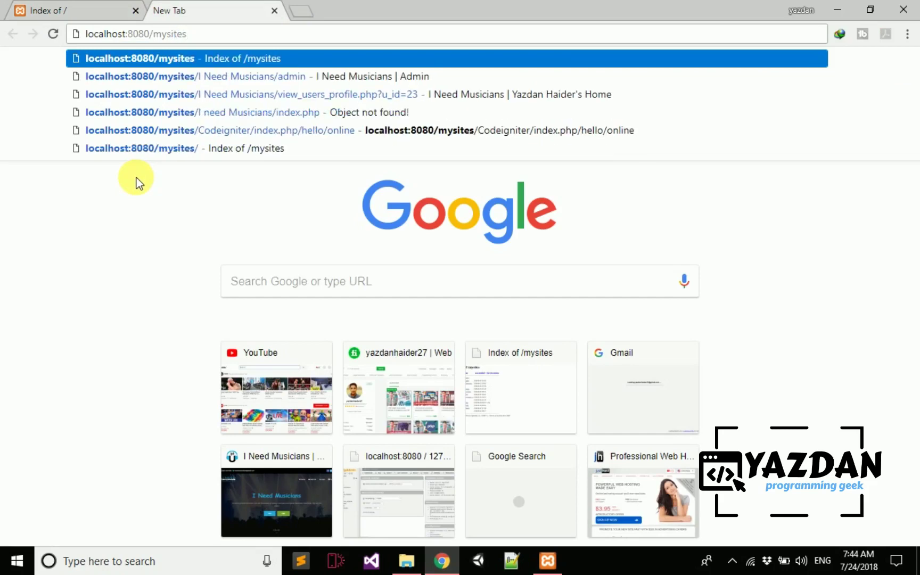
key("Return")
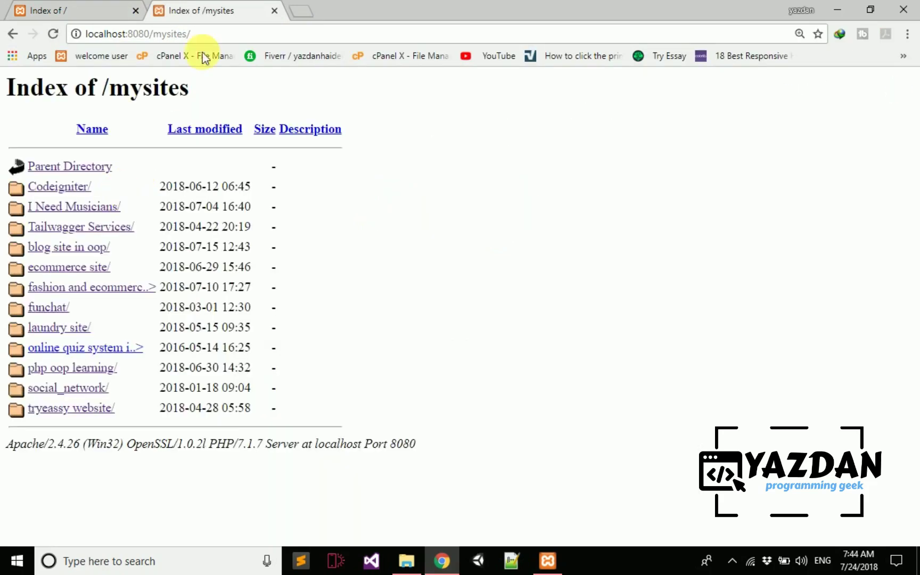
- Append 'I Need Musicians' to the mysites URL to open the site's home page
left_click(215, 33)
key("End")
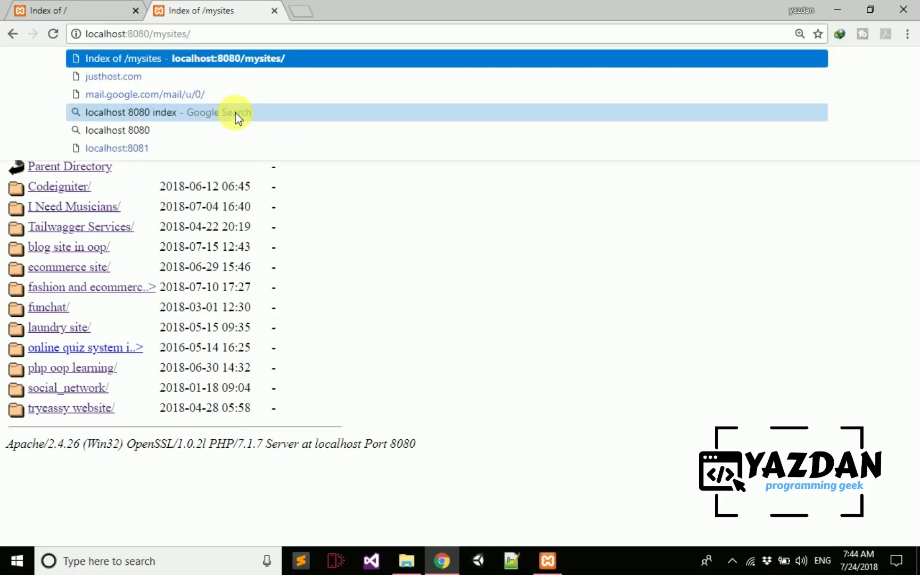
type("I Need Musicians")
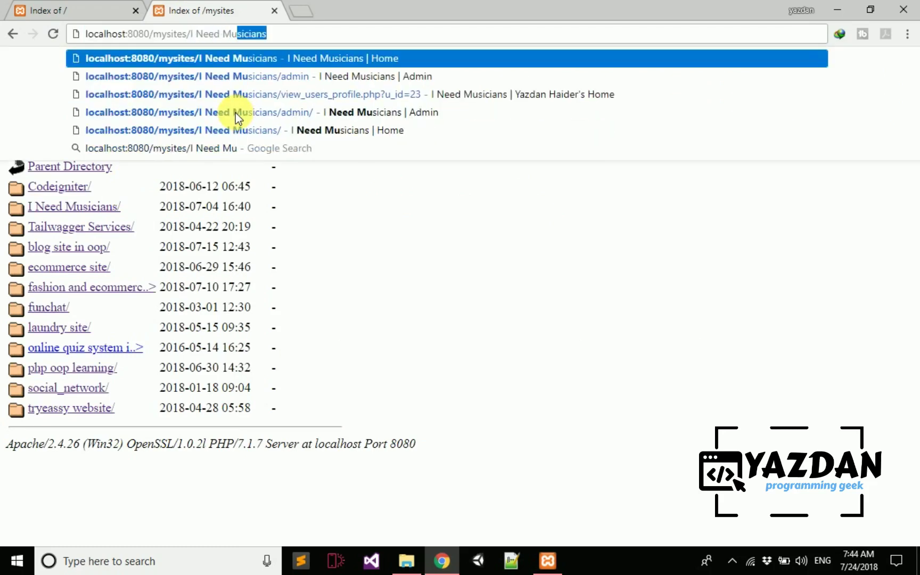
key("Return")
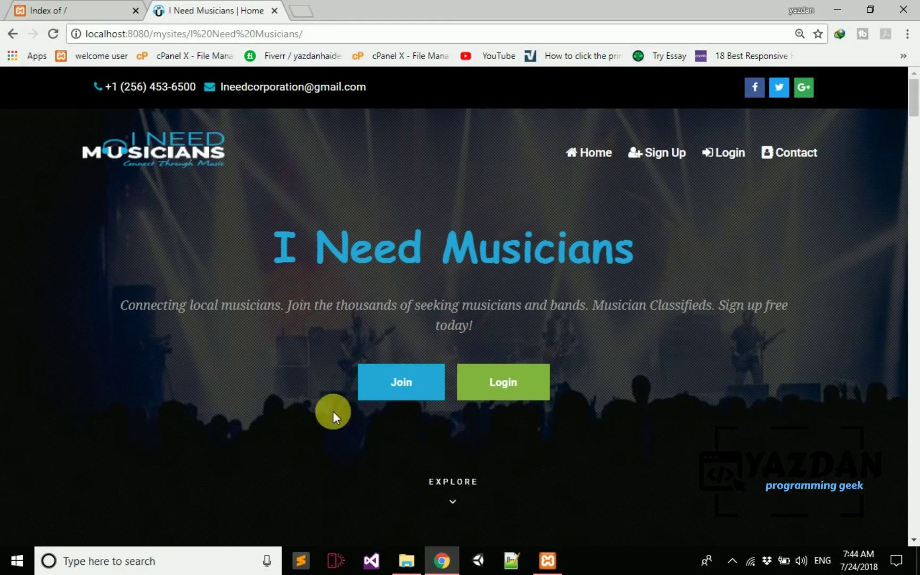
left_click(405, 560)
key("Up")
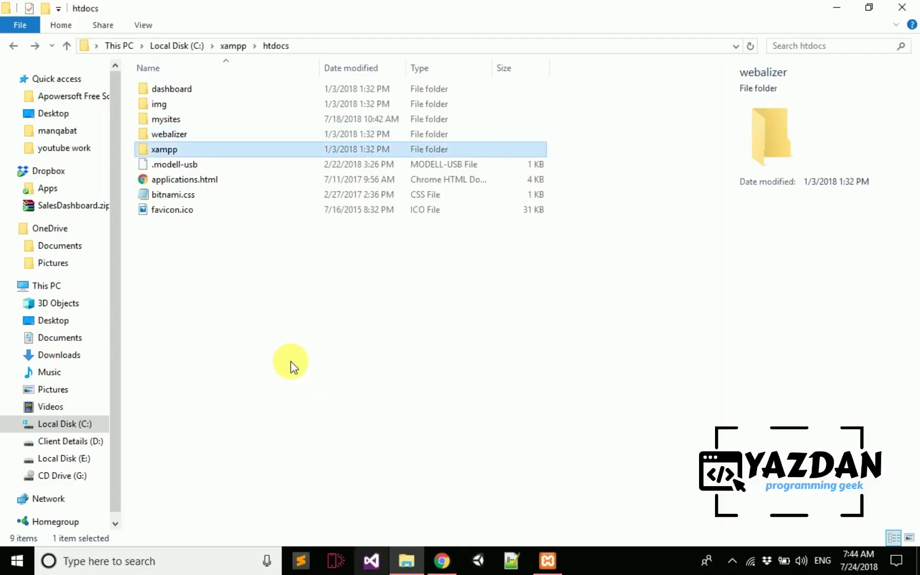
- Open mysites, then the I Need Musicians project folder, using the arrow keys
key("Up")
key("Up")
key("Return")
key("Down")
key("Down")
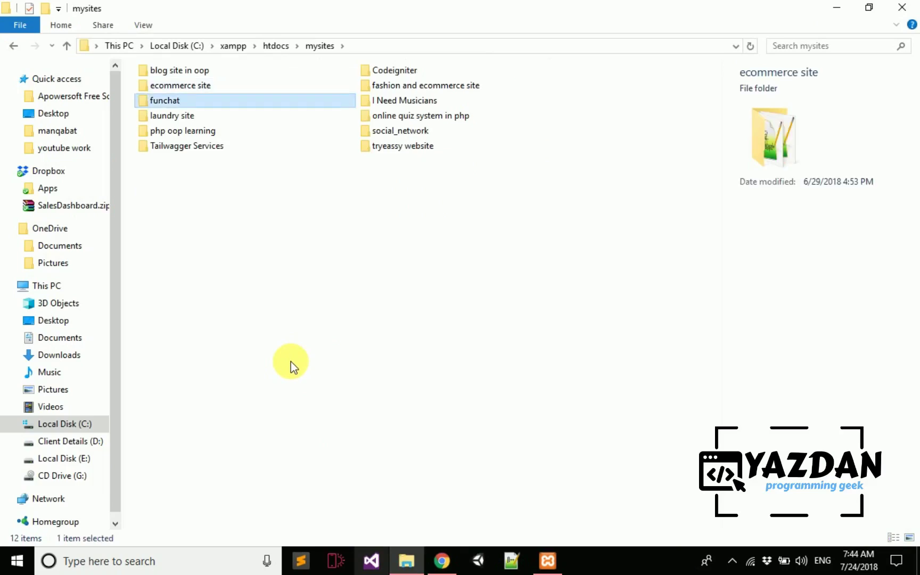
key("Up")
key("Up")
key("Down")
key("Right")
key("Down")
key("Return")
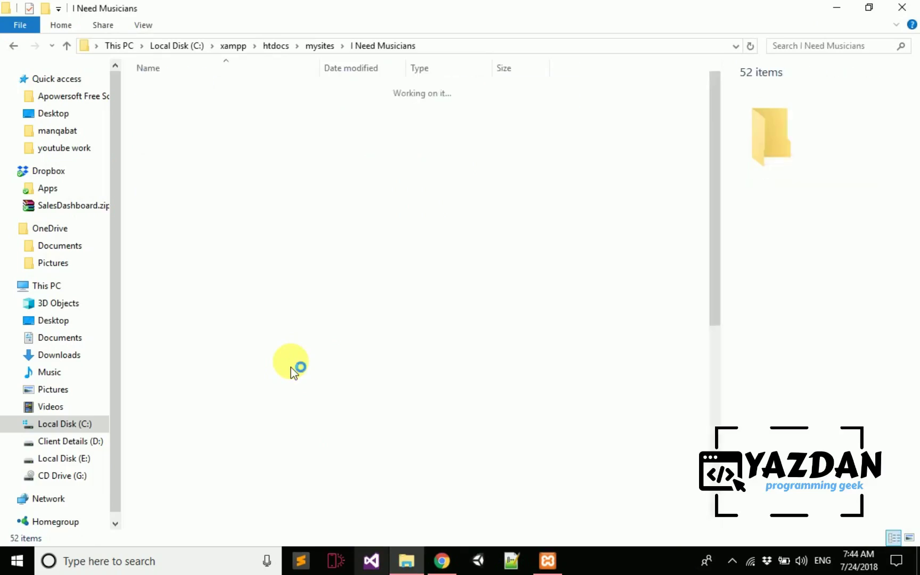
- Select index.php and open it with Edit with Notepad++
key("Down")
key("Down")
key("Down")
key("Down")
key("Down")
key("Down")
key("Down")
key("Down")
key("Down")
key("Down")
key("Down")
key("Down")
key("Down")
key("Down")
key("Down")
key("Down")
key("Down")
key("Down")
key("Down")
key("Down")
key("Down")
key("Down")
key("Down")
key("Down")
key("Down")
key("Down")
key("Down")
key("Down")
key("Down")
key("Down")
key("Down")
key("Down")
key("Down")
key("Down")
key("Down")
key("Down")
key("Down")
key("Down")
key("Down")
key("Down")
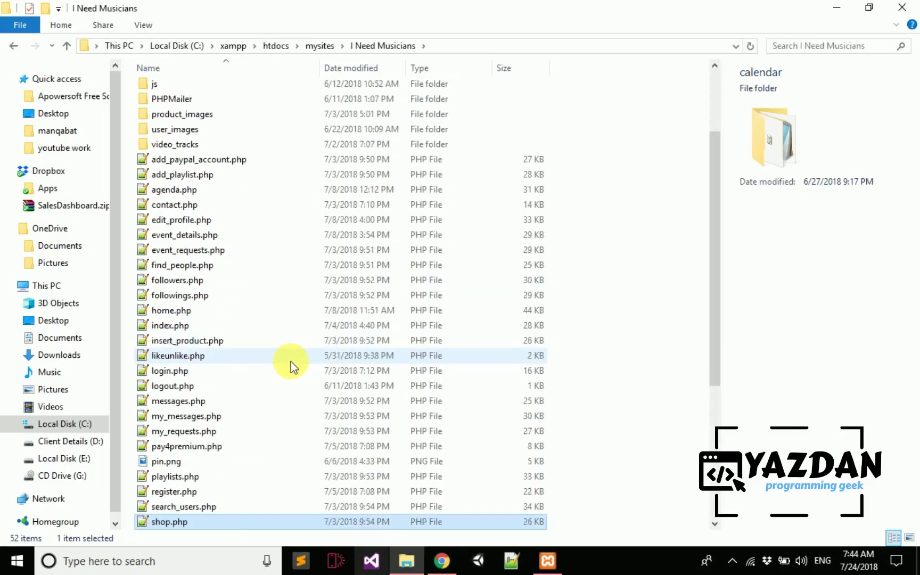
key("Up")
key("Up")
key("Up")
key("Up")
key("Up")
key("Up")
key("Up")
key("Up")
key("Up")
key("Up")
key("Up")
key("Up")
key("Up")
key("Up")
key("Up")
key("Up")
key("Up")
key("Up")
key("Up")
key("Up")
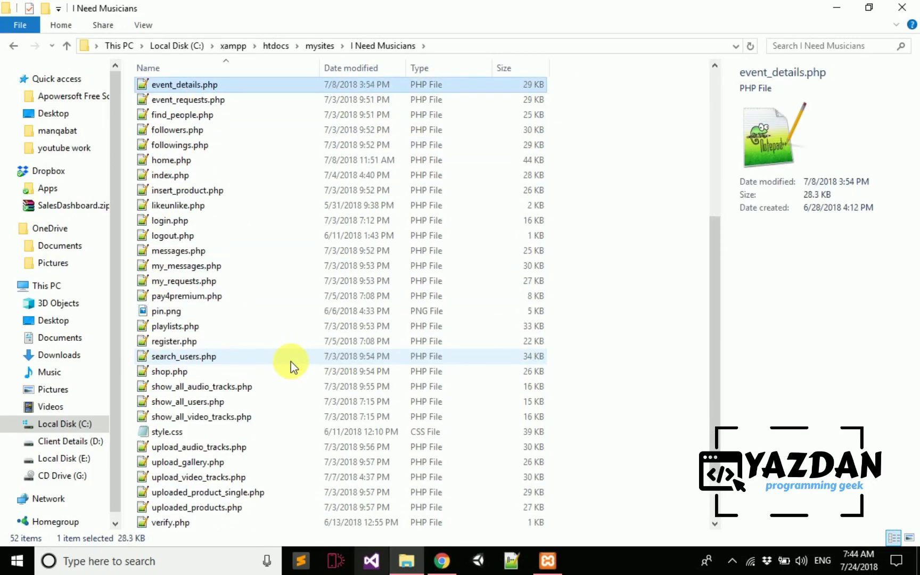
key("Down")
key("Down")
key("Down")
key("Down")
key("Down")
key("Down")
key("Down")
key("Down")
key("Down")
key("Down")
key("Up")
key("Up")
key("Up")
key("Up")
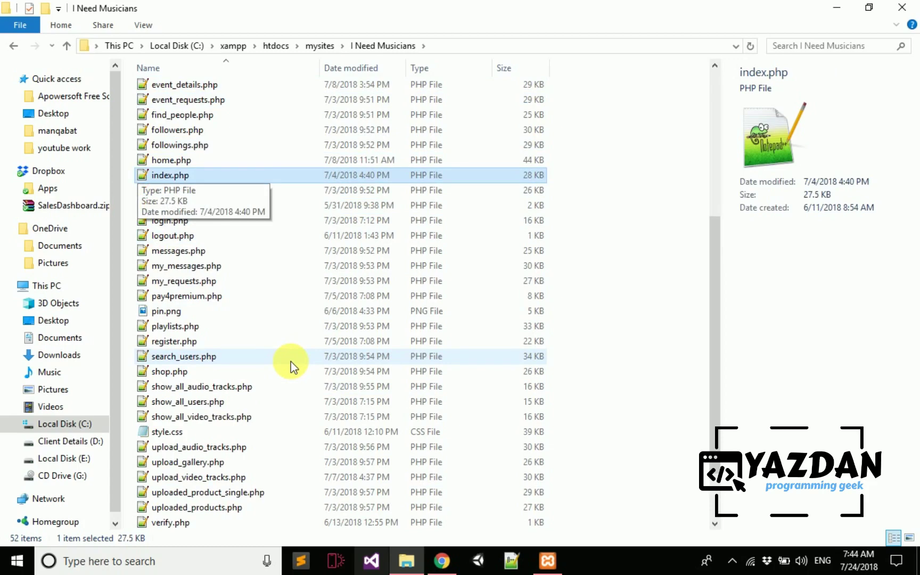
key("Down")
key("Up")
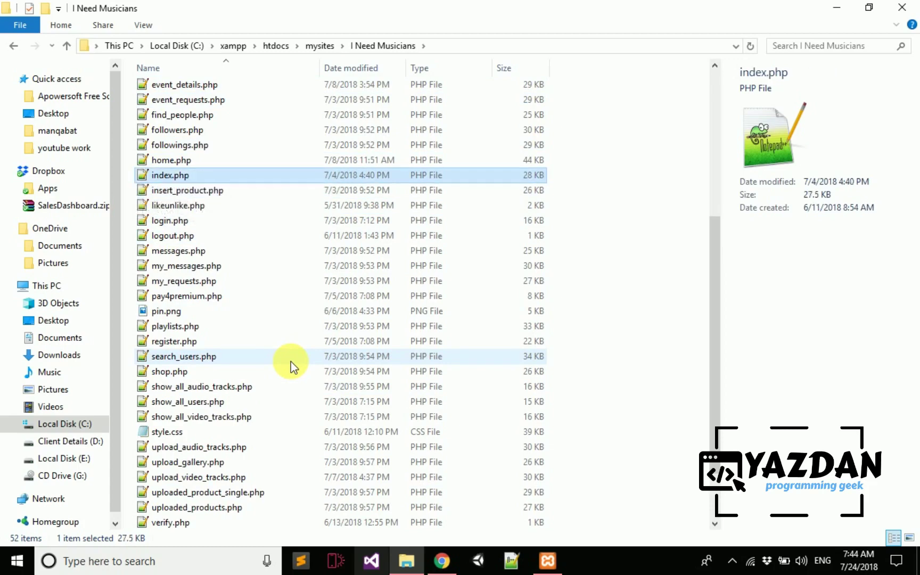
right_click(163, 177)
left_click(212, 203)
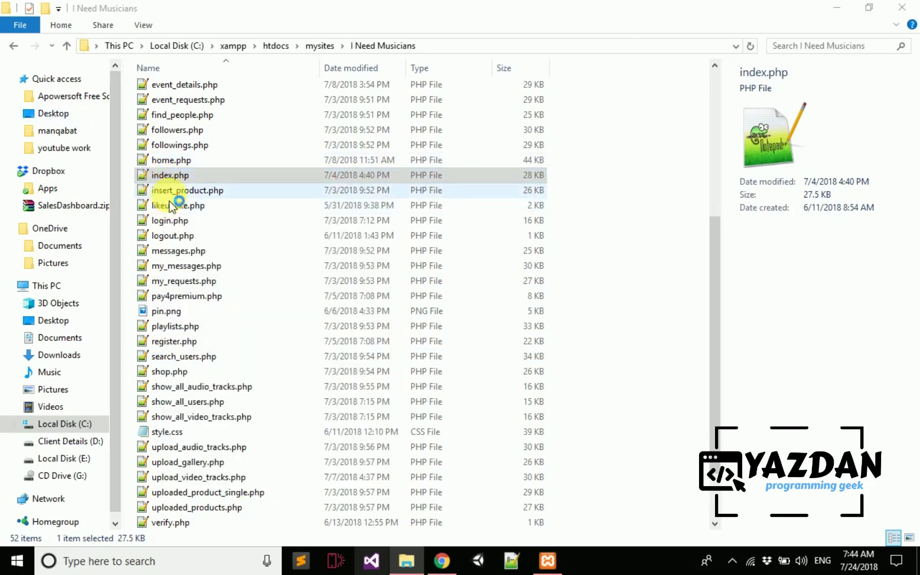
- Review the top of index.php, selecting the opening PHP block and the HTML head from line 14
scroll(310, 361, "down", 4, "ctrl")
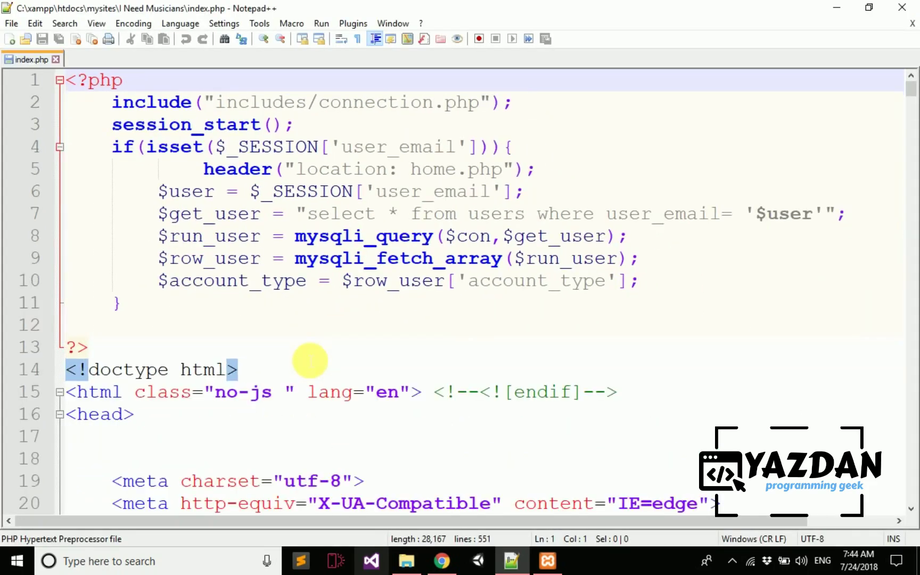
scroll(288, 362, "down", 5)
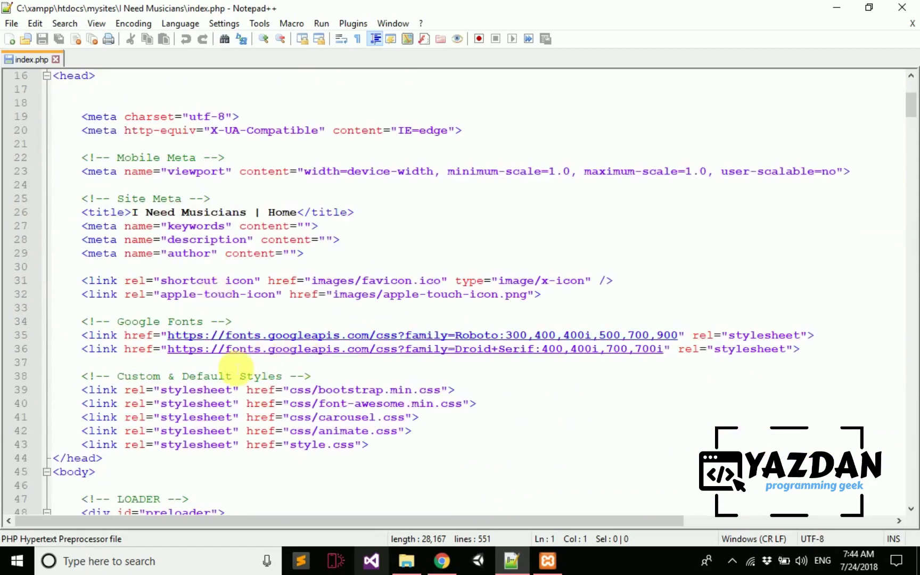
scroll(237, 370, "down", 9)
scroll(243, 400, "up", 13)
scroll(233, 169, "up", 1)
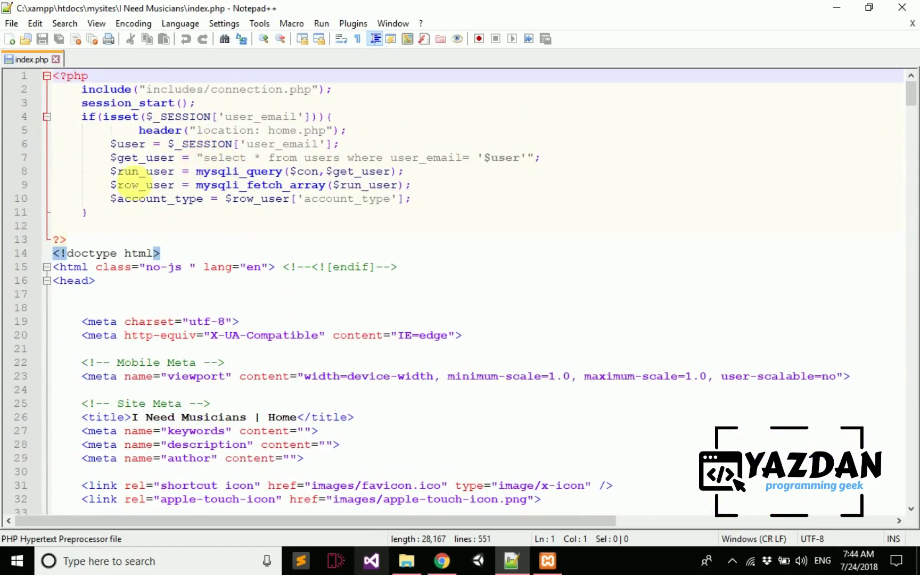
left_click_drag(53, 239, 43, 76)
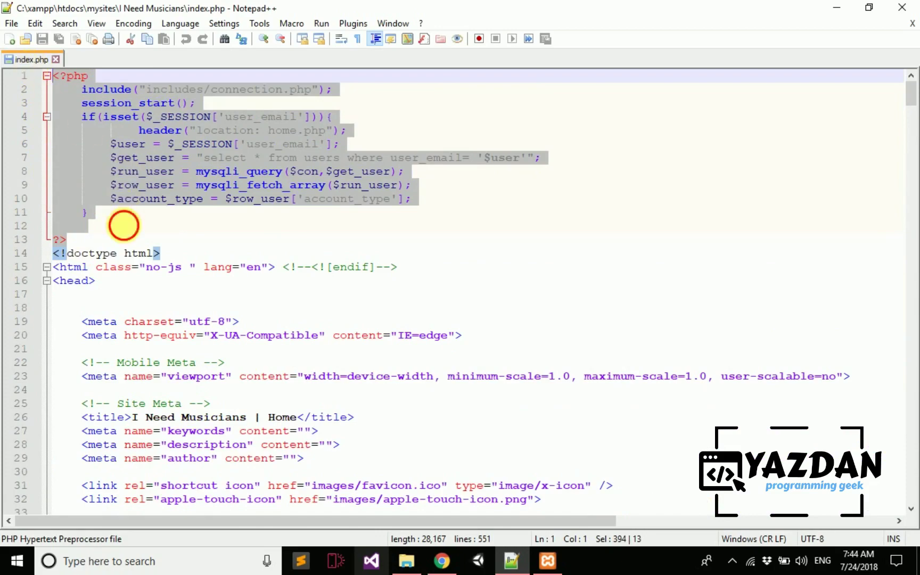
left_click(123, 226)
left_click_drag(60, 256, 226, 312)
scroll(226, 308, "down", 4)
scroll(226, 312, "down", 20)
scroll(226, 312, "down", 16)
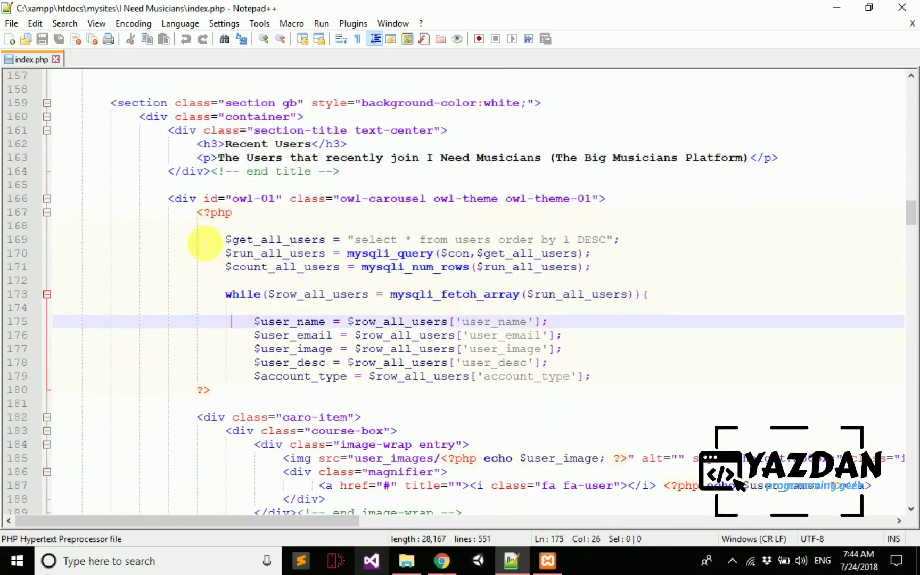
- Inspect the recent users PHP block (lines 167–180) and user card markup, then scroll to the end
left_click_drag(202, 213, 238, 402)
scroll(261, 398, "down", 4)
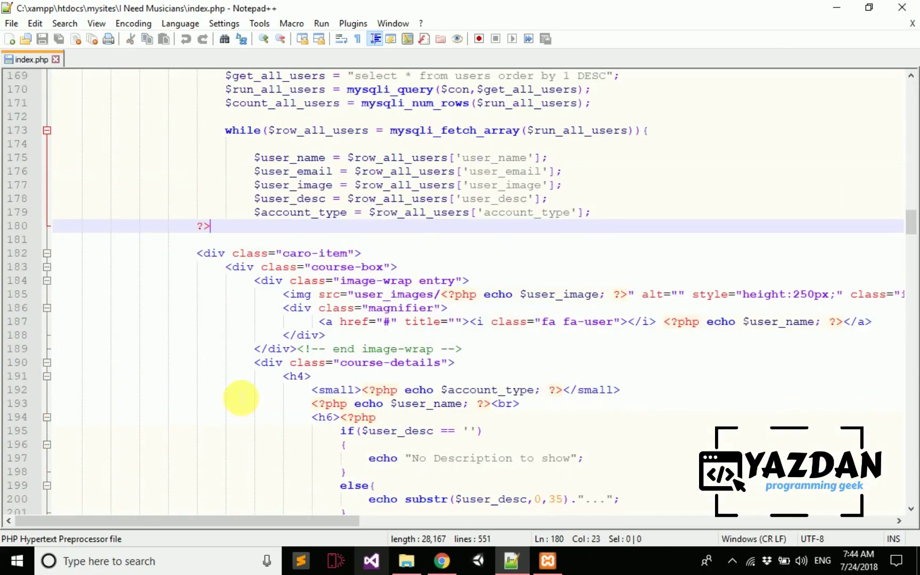
left_click_drag(226, 253, 347, 444)
scroll(392, 461, "down", 4)
left_click(357, 351)
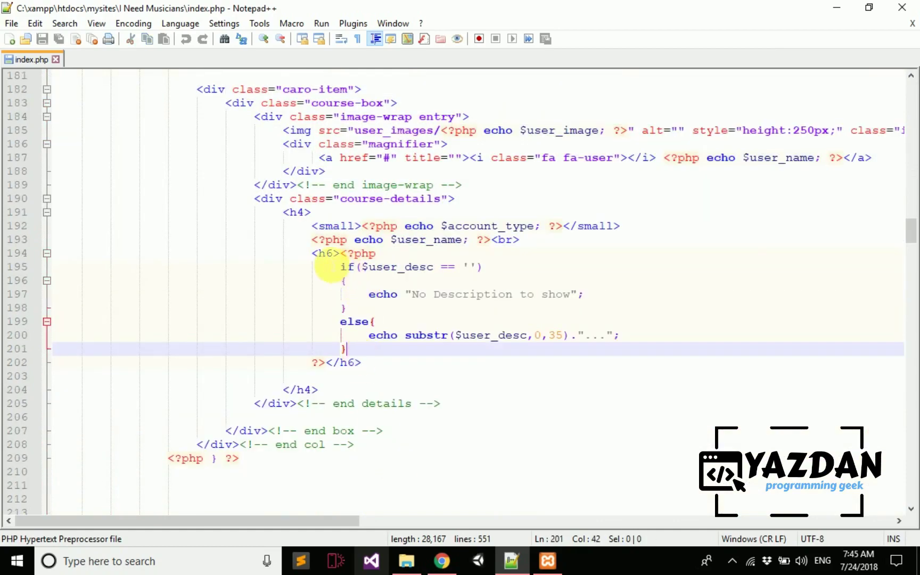
scroll(329, 399, "down", 20)
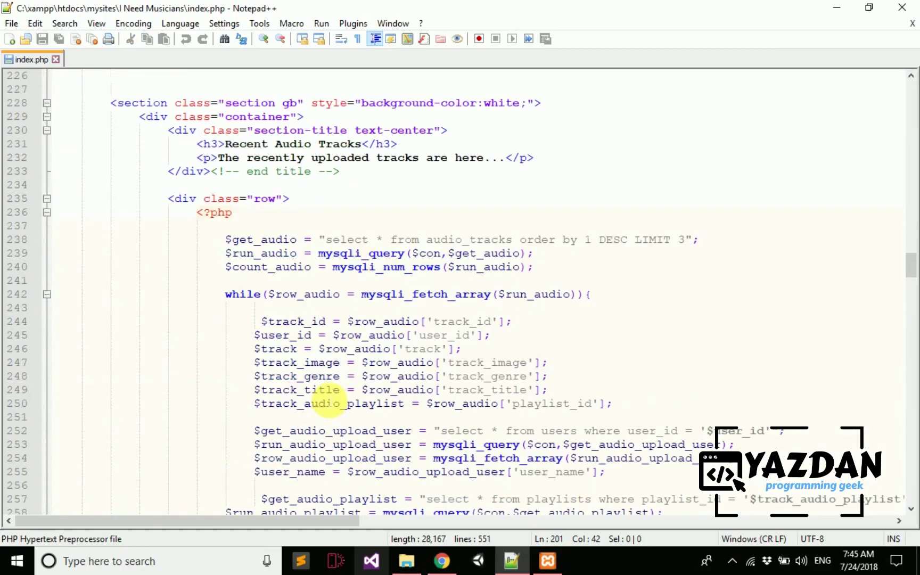
scroll(329, 398, "down", 20)
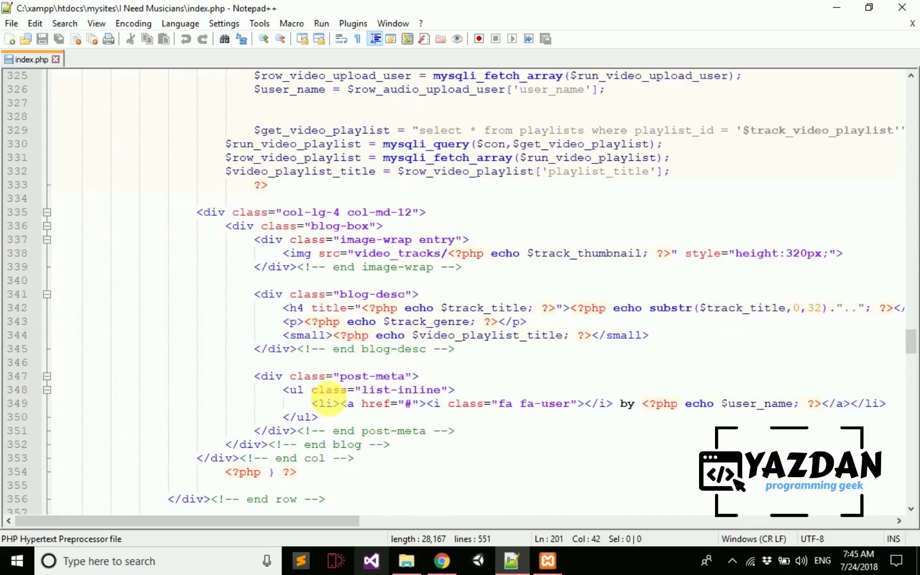
scroll(329, 398, "down", 20)
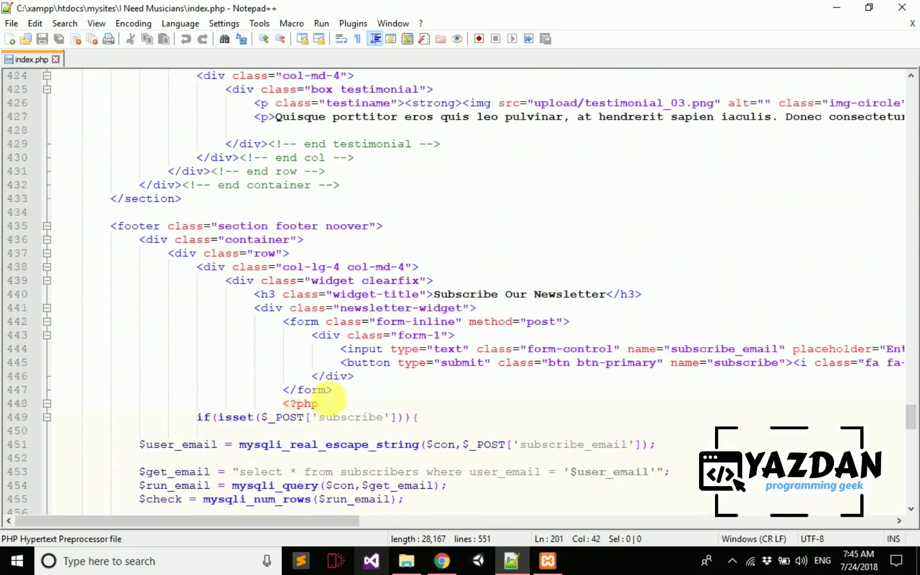
scroll(329, 398, "down", 15)
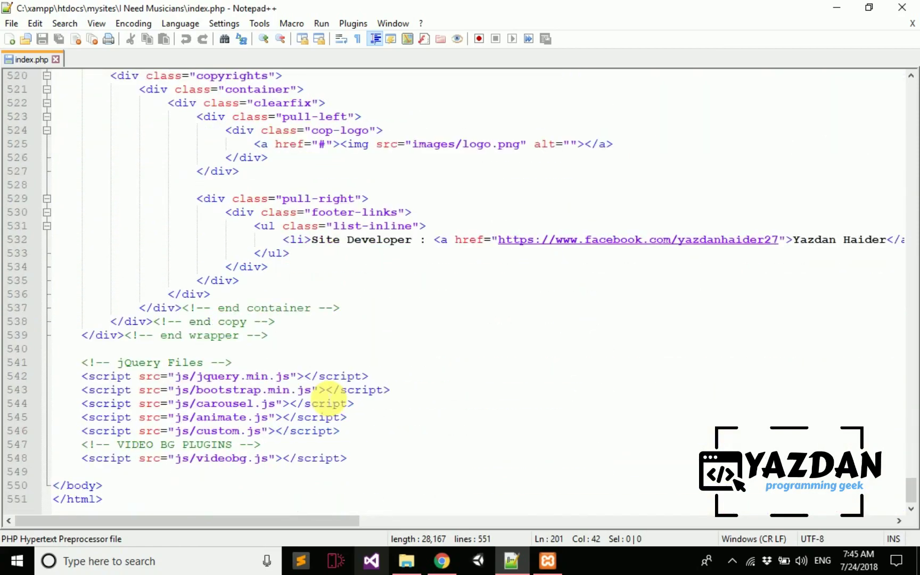
scroll(328, 398, "up", 16)
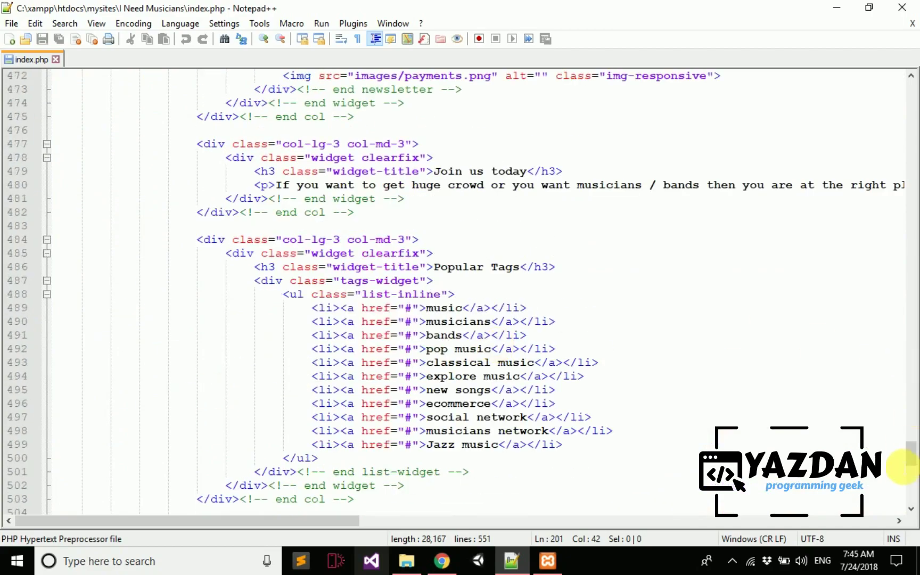
- Scroll back up through the file, then close index.php and Notepad++
left_click_drag(911, 462, 499, 353)
scroll(495, 189, "up", 14)
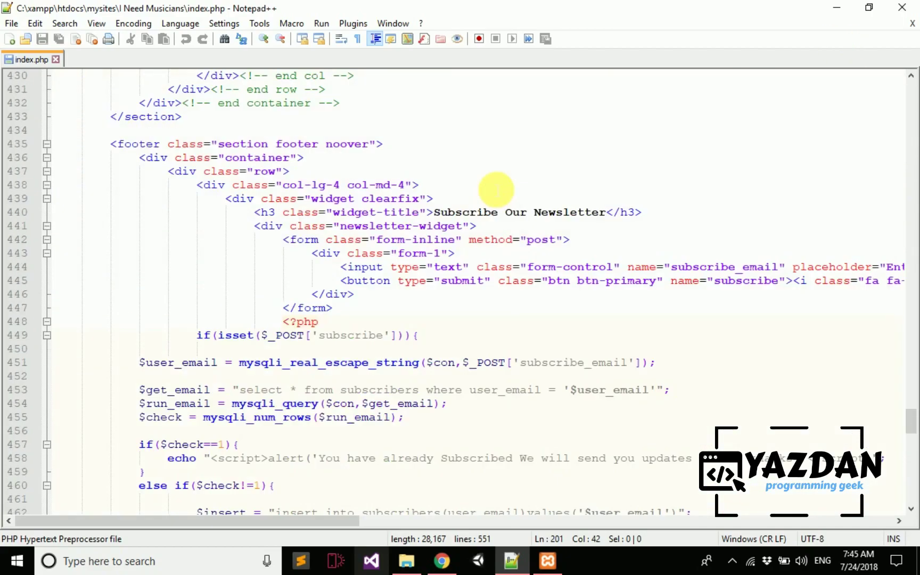
left_click_drag(910, 426, 831, 113)
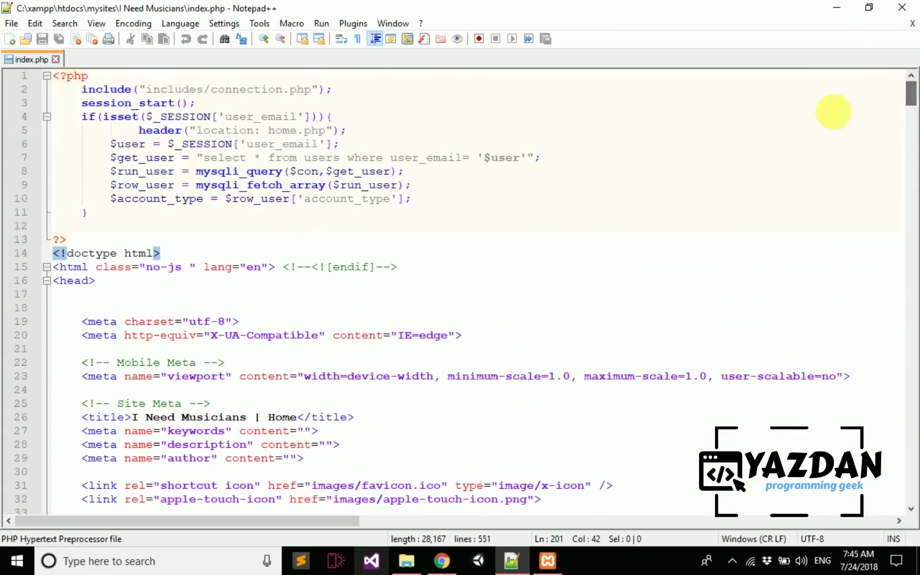
left_click(868, 7)
left_click(771, 26)
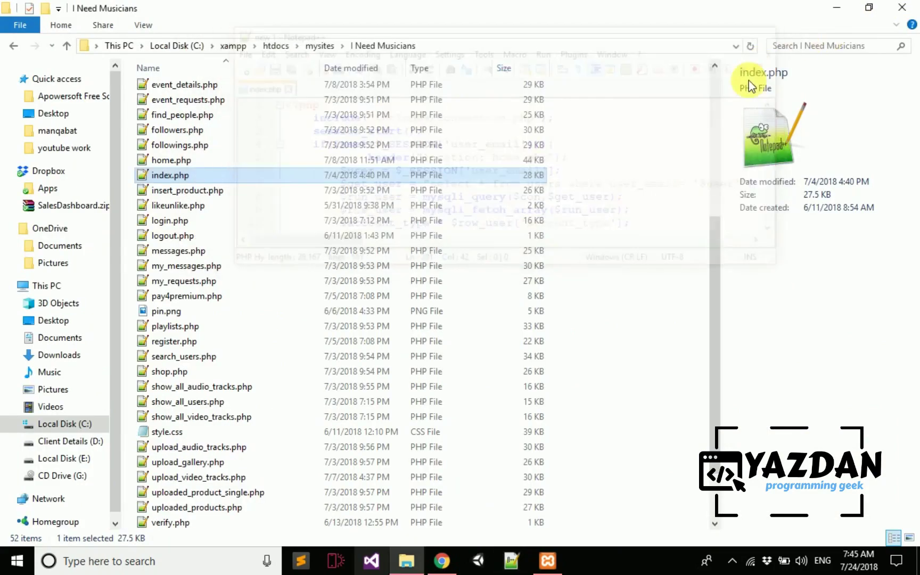